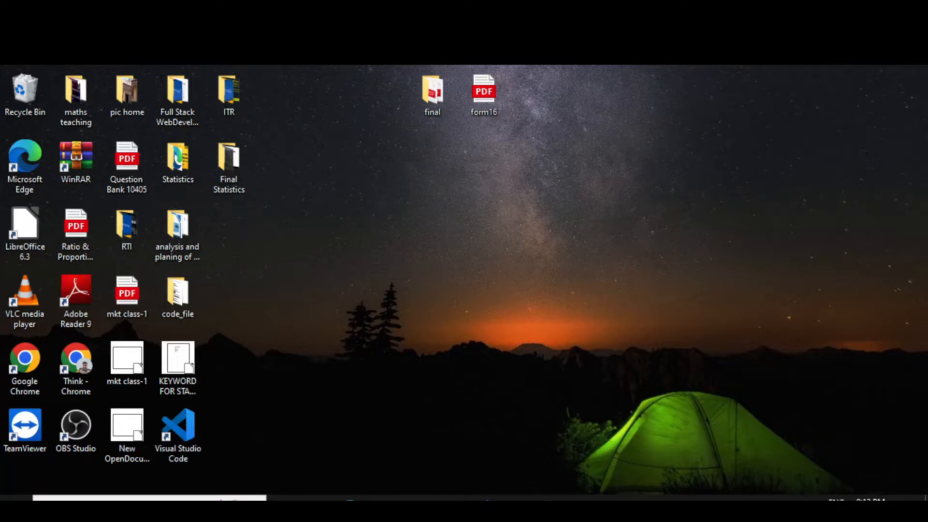
- Switch to the e-Filing guide PDF in Microsoft Edge and mark the User ID field and Continue with a thin black pen
left_click(350, 501)
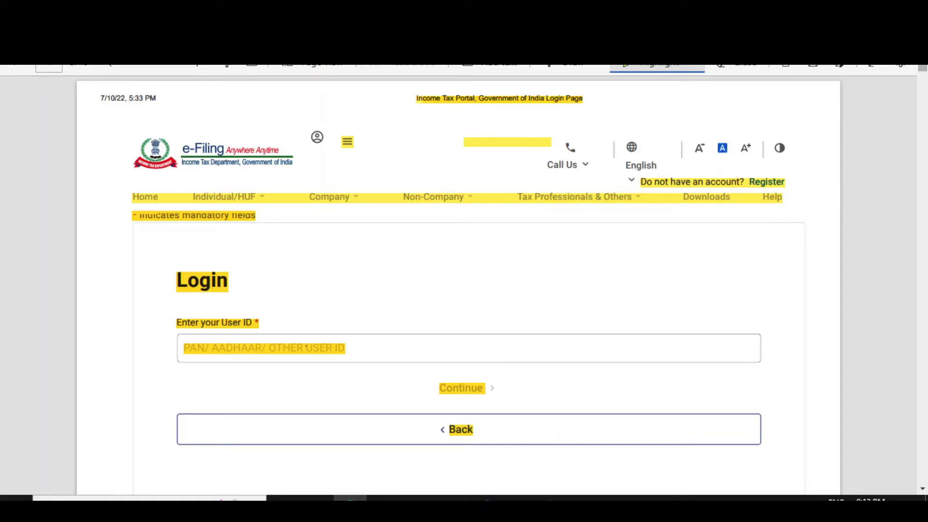
left_click(567, 65)
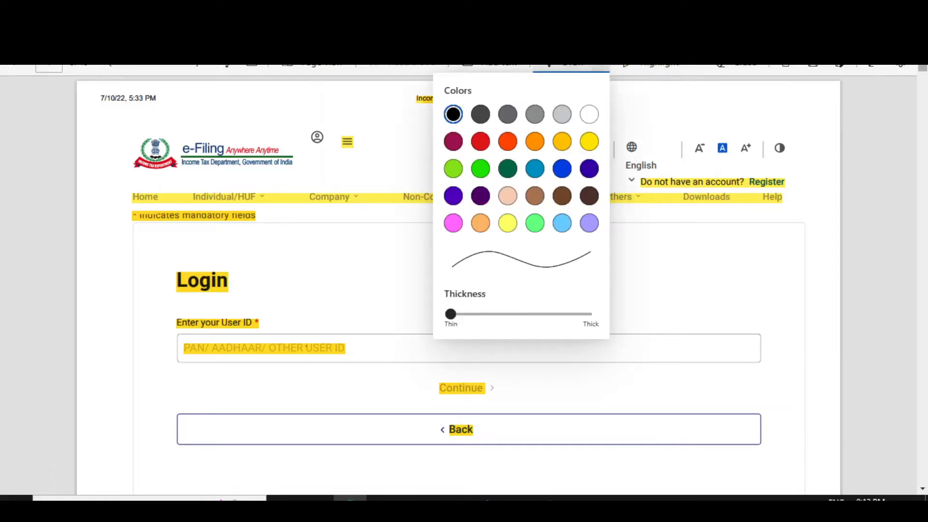
left_click_drag(174, 356, 235, 317)
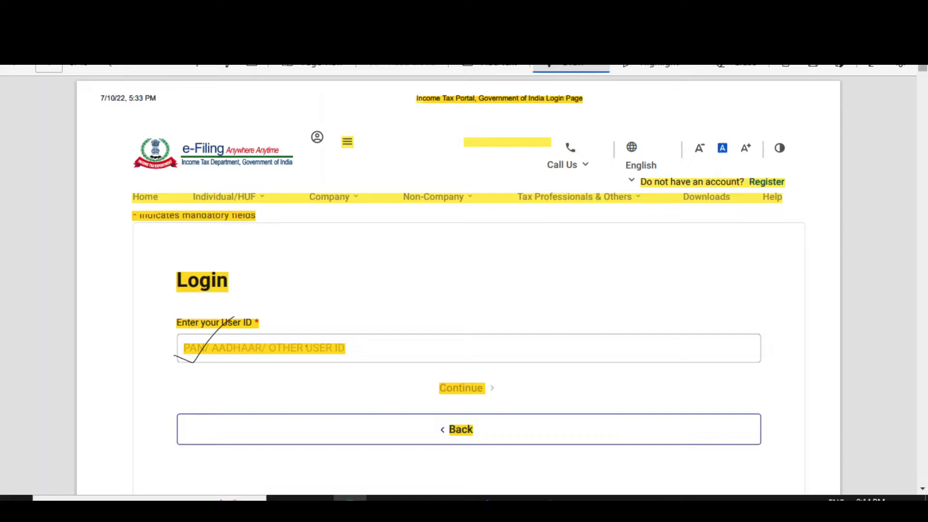
mouse_move(452, 373)
left_mouse_down()
mouse_move(429, 387)
mouse_move(476, 404)
mouse_move(481, 374)
mouse_move(445, 373)
mouse_move(490, 336)
left_mouse_up()
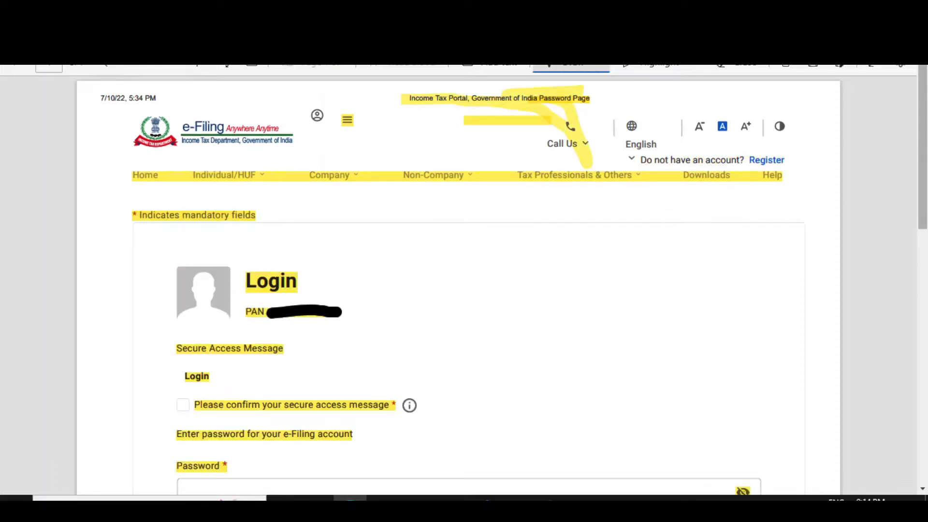
- Mark the PAN line on the password page, then tick the secure access message checkbox with the pen at its thinnest
scroll(458, 285, "down", 2)
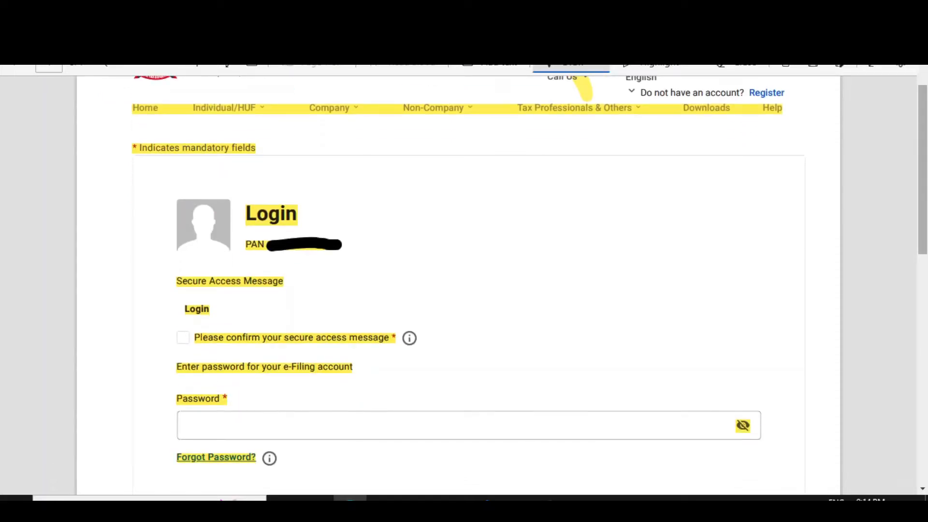
left_click_drag(232, 244, 256, 235)
left_click(570, 67)
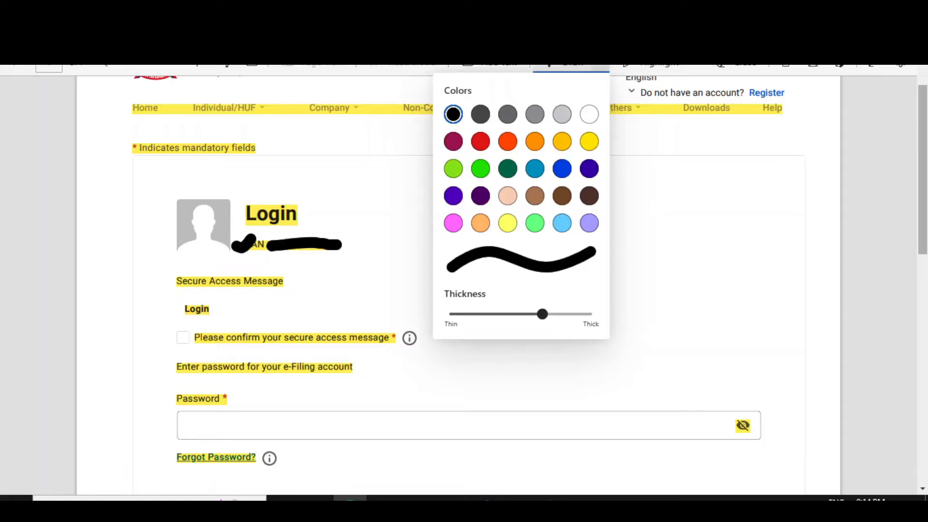
left_click_drag(542, 314, 450, 314)
left_click_drag(164, 338, 267, 297)
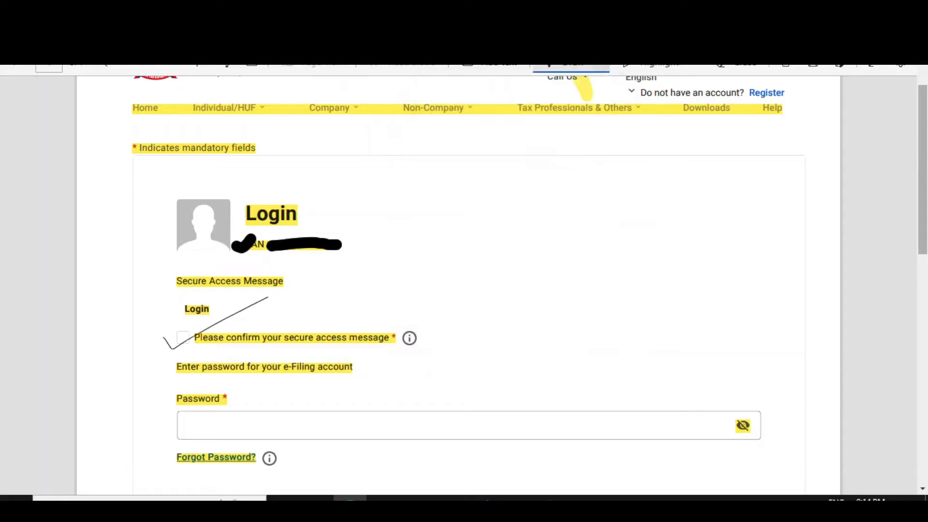
left_click_drag(180, 339, 188, 325)
- Draw pen marks on the Password field and at Continue on the password page
scroll(483, 286, "down", 3)
left_click_drag(221, 285, 248, 288)
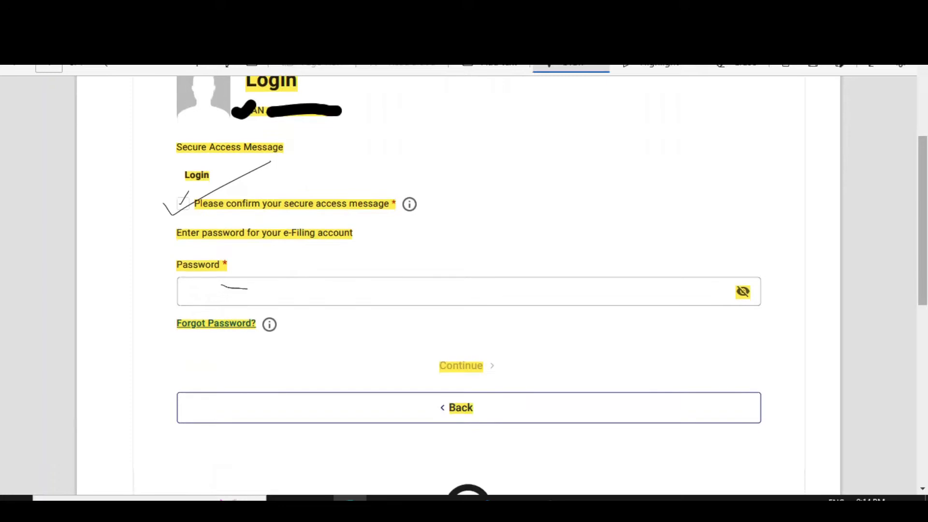
mouse_move(460, 348)
left_mouse_down()
mouse_move(400, 373)
mouse_move(480, 379)
mouse_move(465, 355)
mouse_move(415, 358)
mouse_move(466, 318)
left_mouse_up()
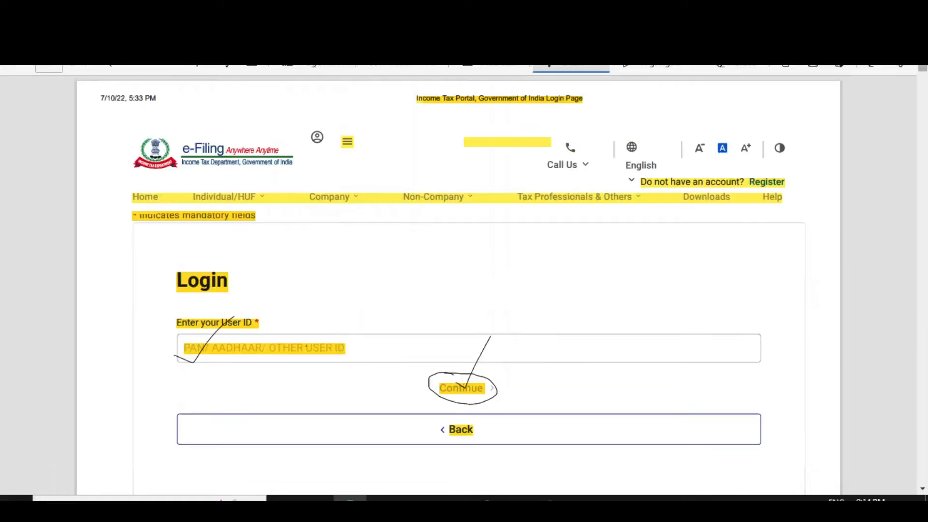
- Mark the three-line menu icon on the dashboard page and outline the area below Session Time where the menu opens
scroll(464, 261, "down", 10)
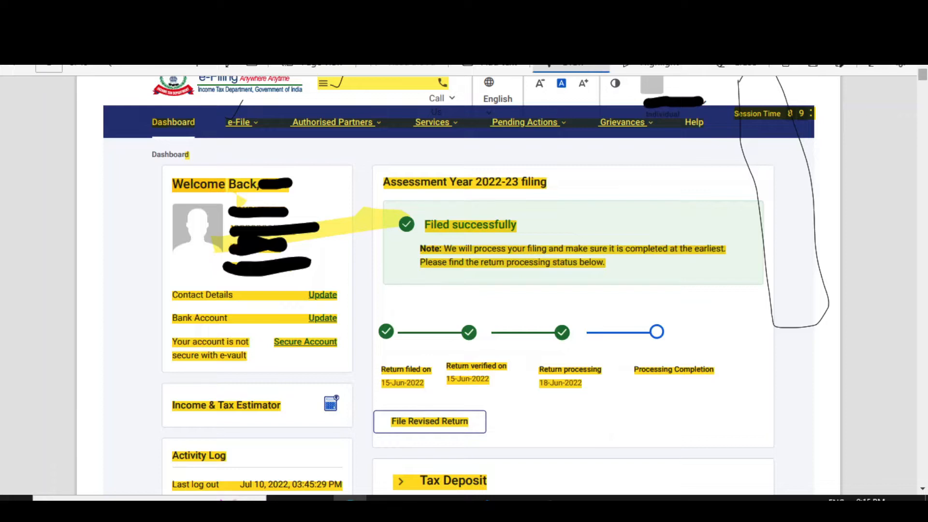
scroll(463, 280, "up", 3)
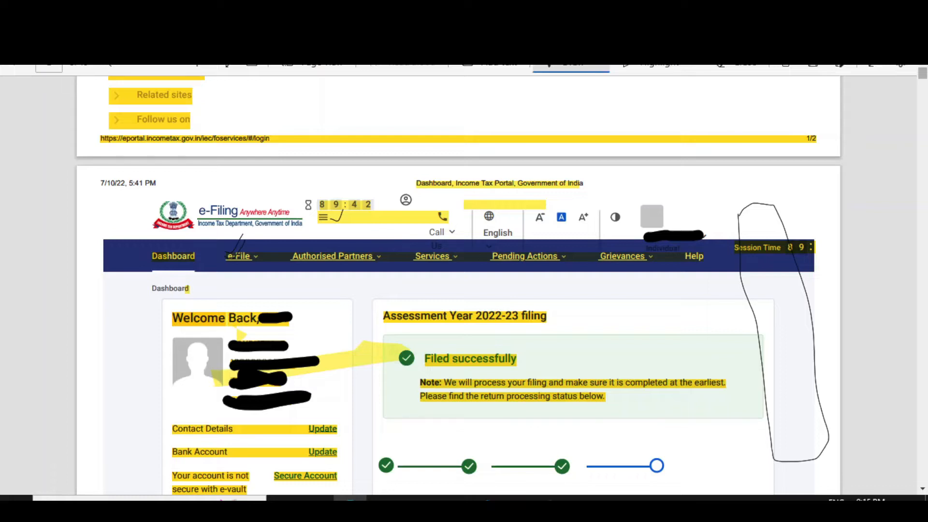
left_click_drag(317, 226, 344, 221)
left_click_drag(322, 189, 313, 220)
mouse_move(739, 213)
left_mouse_down()
mouse_move(752, 423)
mouse_move(778, 438)
mouse_move(810, 371)
mouse_move(778, 211)
left_mouse_up()
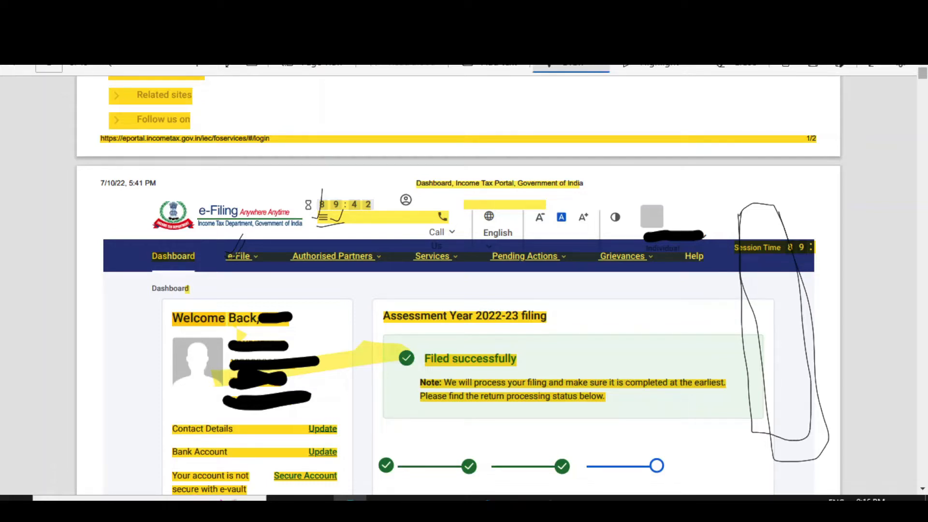
left_click_drag(767, 260, 756, 271)
- Draw check marks beside the close icon and the Menu heading on the page showing the expanded menu
scroll(458, 285, "down", 2)
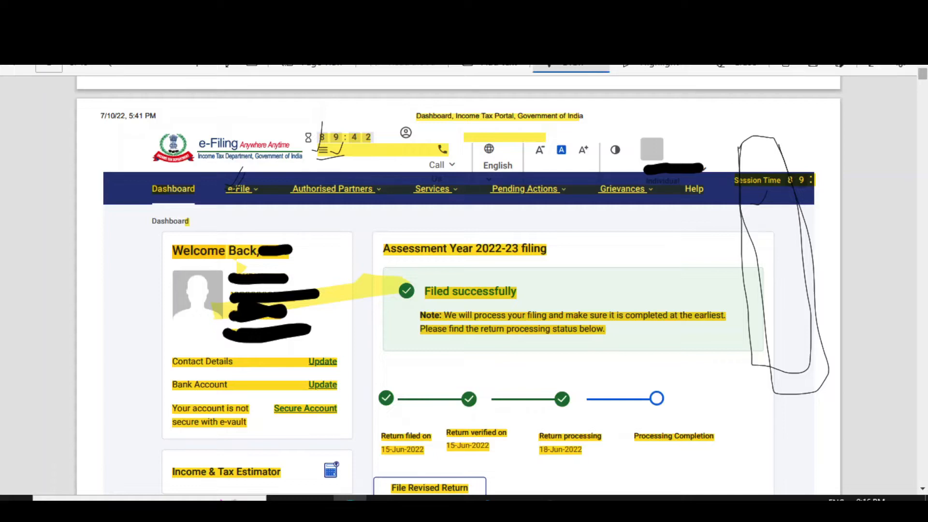
scroll(458, 285, "down", 2)
scroll(458, 285, "down", 4)
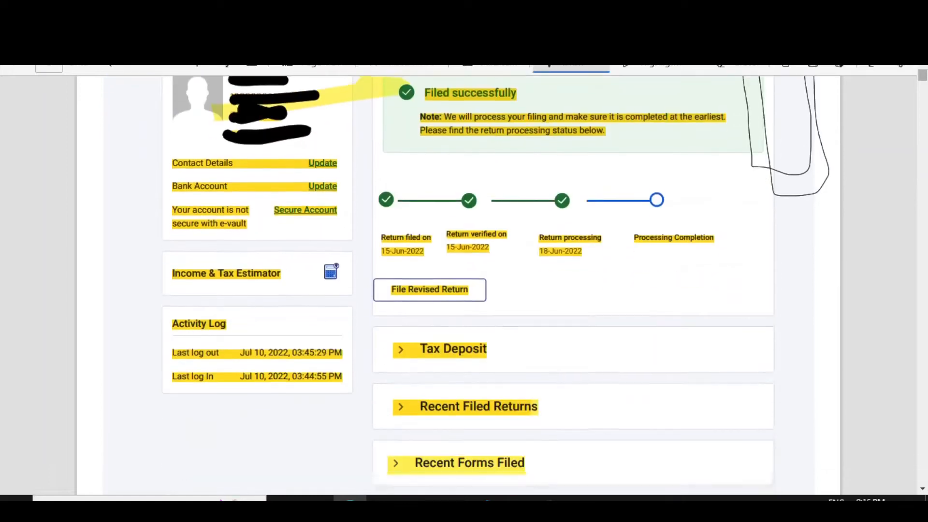
scroll(459, 285, "down", 10)
scroll(458, 285, "down", 10)
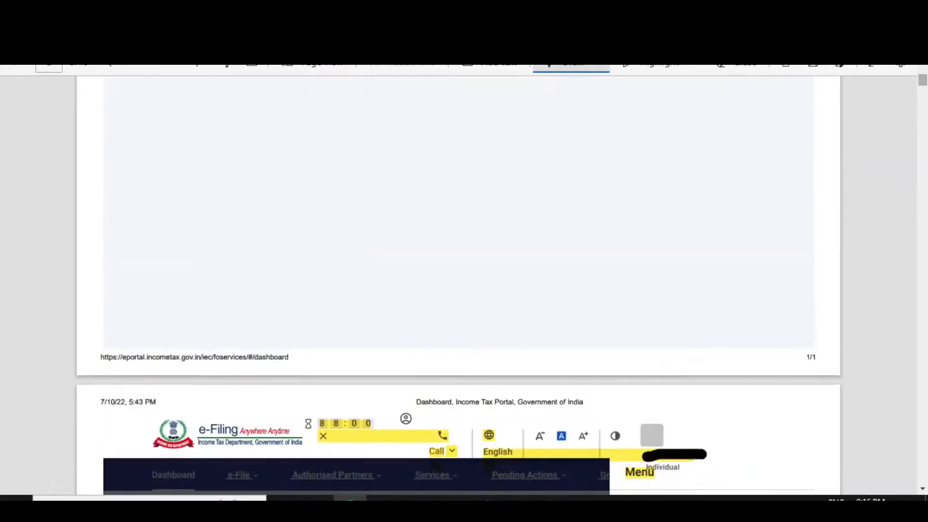
scroll(458, 285, "up", 3)
scroll(458, 285, "up", 2)
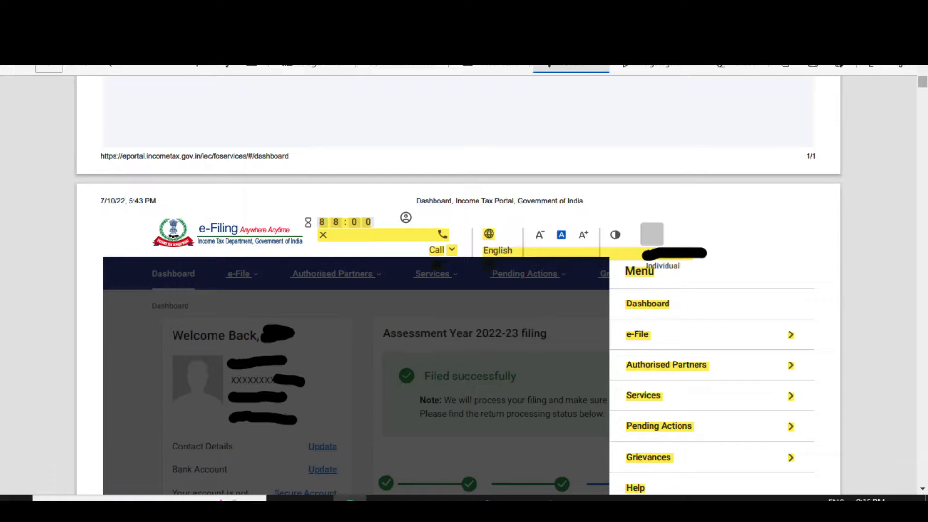
left_click_drag(356, 239, 382, 228)
mouse_move(662, 272)
left_mouse_down()
mouse_move(674, 289)
mouse_move(685, 274)
left_mouse_up()
- Tick the e-File entry in the expanded menu and draw a handwritten note beside its arrow
scroll(458, 285, "down", 4)
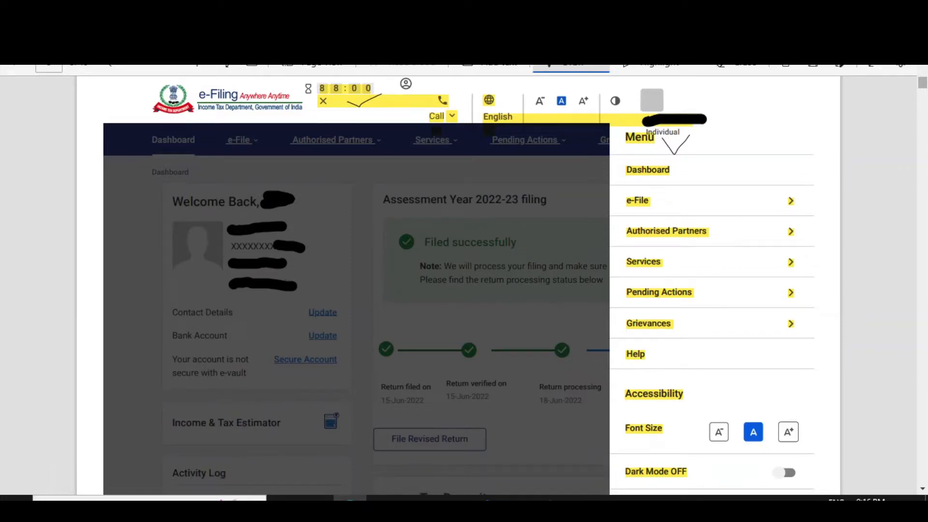
mouse_move(621, 198)
left_mouse_down()
mouse_move(629, 203)
mouse_move(643, 183)
left_mouse_up()
mouse_move(777, 161)
left_mouse_down()
mouse_move(756, 205)
mouse_move(812, 228)
left_mouse_up()
mouse_move(812, 159)
left_mouse_down()
mouse_move(811, 180)
mouse_move(834, 180)
left_mouse_up()
mouse_move(815, 224)
left_mouse_down()
mouse_move(821, 242)
mouse_move(819, 226)
left_mouse_up()
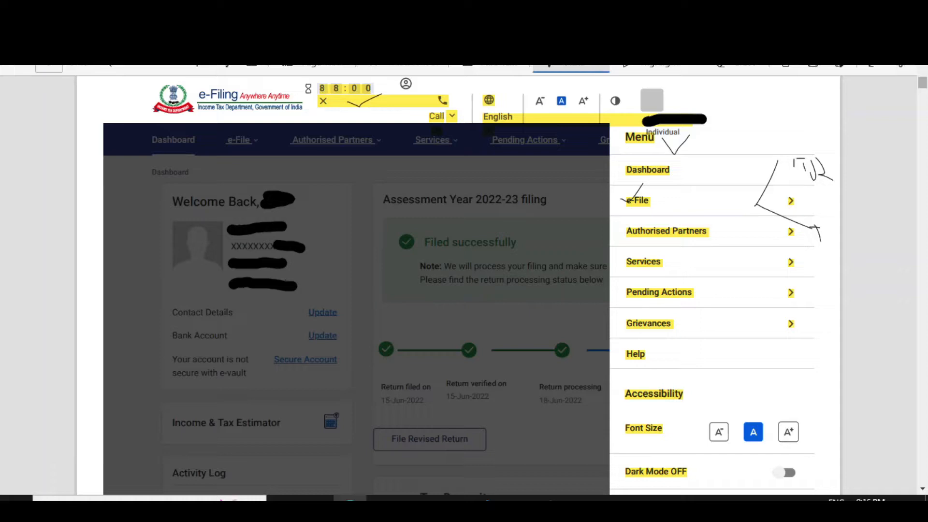
left_click_drag(795, 160, 797, 180)
left_click_drag(765, 147, 803, 124)
- Tick the Income Tax Return (ITR) heading and underline the breadcrumb path, stressing File Income Tax Return
scroll(458, 285, "down", 10)
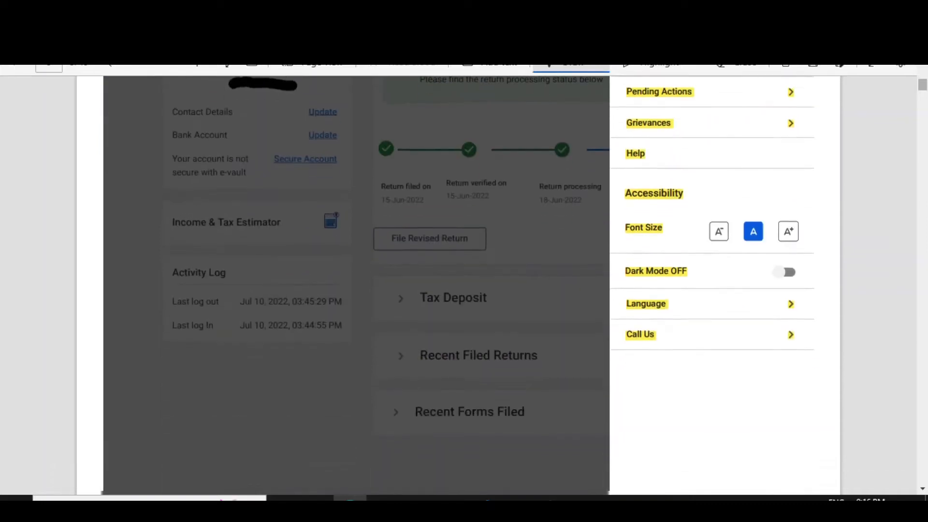
scroll(458, 285, "down", 12)
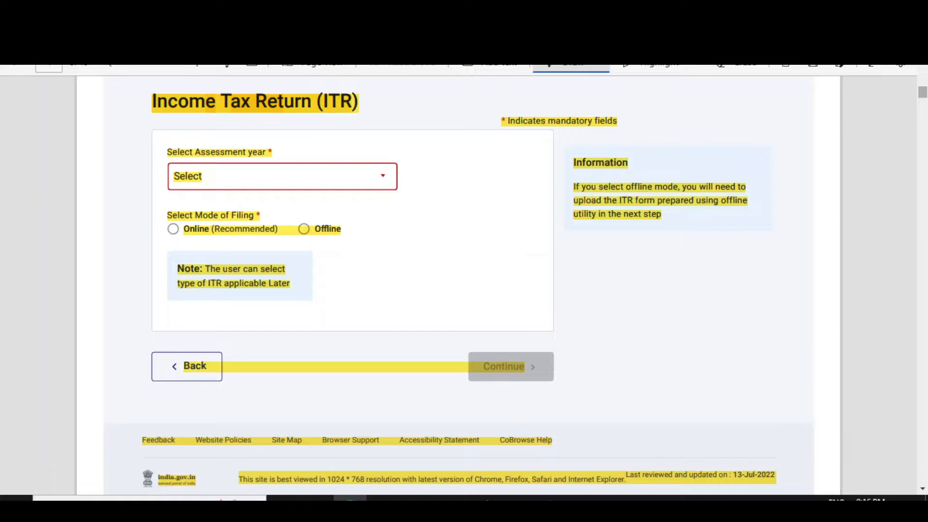
left_click_drag(145, 118, 174, 107)
scroll(458, 285, "up", 3)
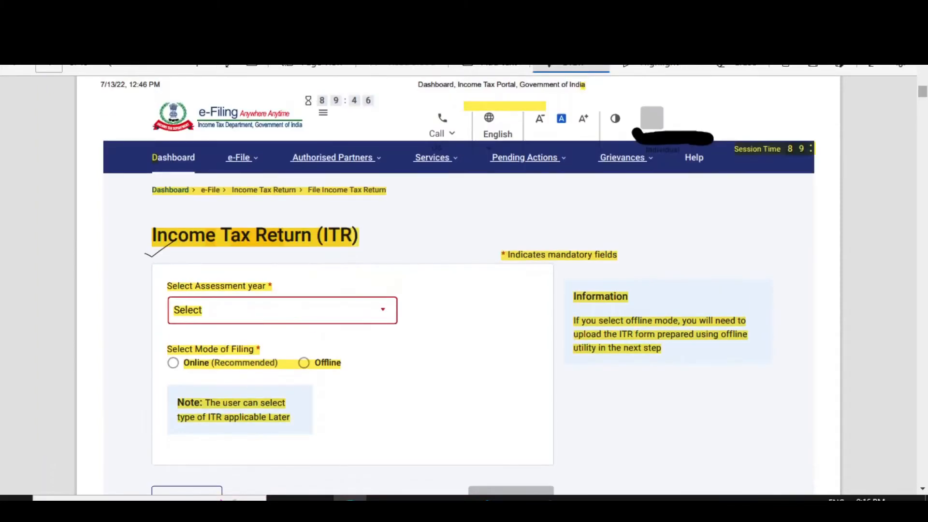
left_click_drag(249, 203, 296, 197)
left_click_drag(150, 202, 392, 200)
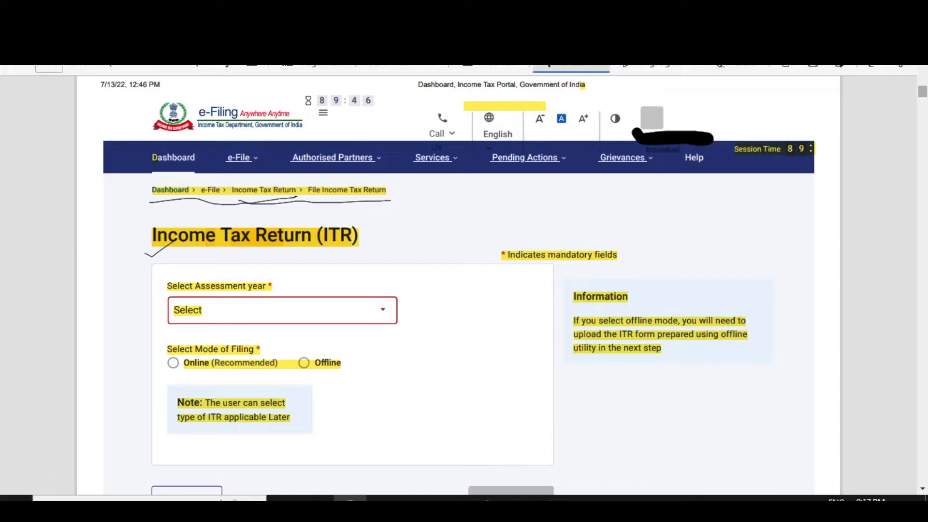
mouse_move(316, 197)
left_mouse_down()
mouse_move(373, 199)
mouse_move(307, 209)
mouse_move(375, 202)
left_mouse_up()
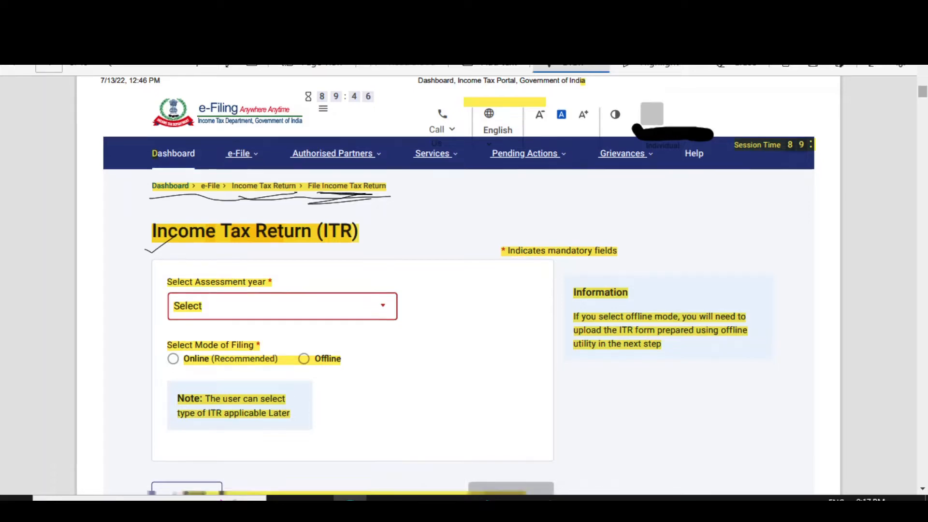
- Mark the Online filing mode and the Continue buttons on the blank and completed assessment year pages
scroll(458, 285, "down", 2)
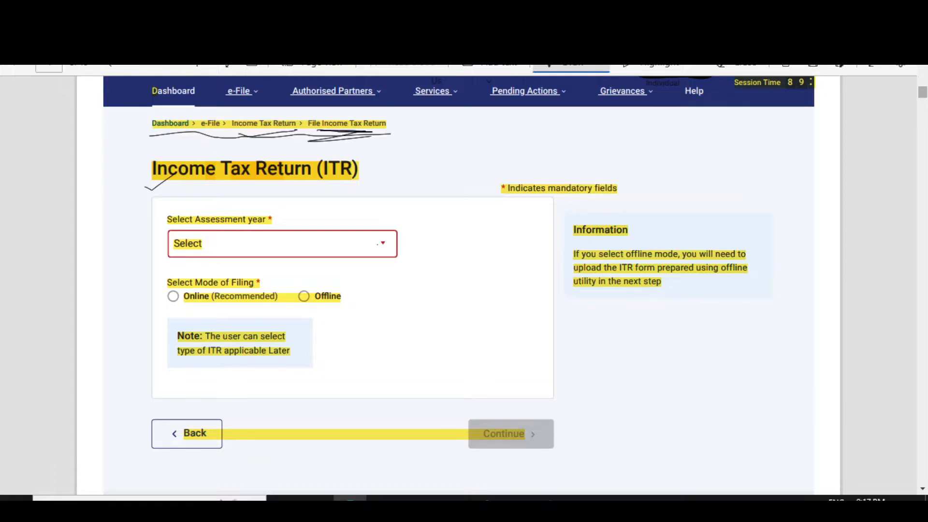
left_click_drag(166, 297, 183, 280)
mouse_move(524, 416)
left_mouse_down()
mouse_move(474, 432)
mouse_move(520, 450)
mouse_move(531, 431)
mouse_move(503, 428)
left_mouse_up()
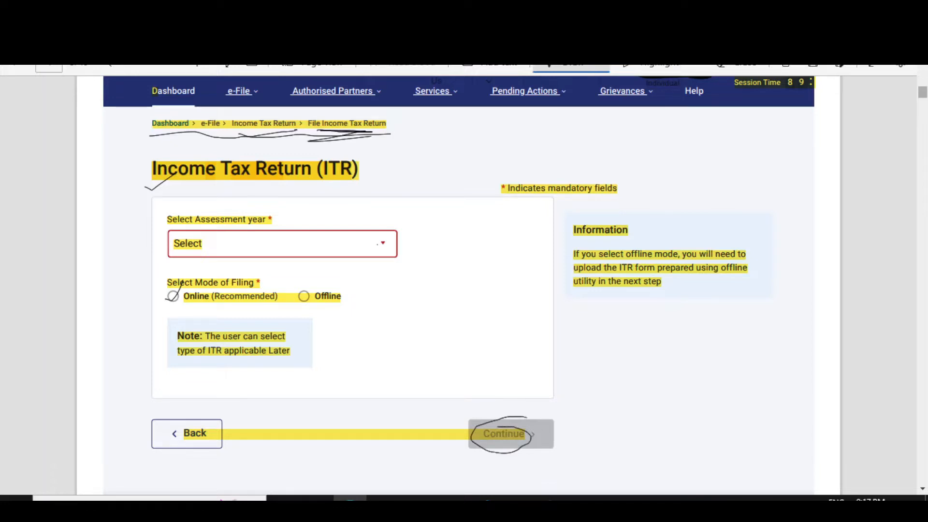
scroll(458, 281, "down", 15)
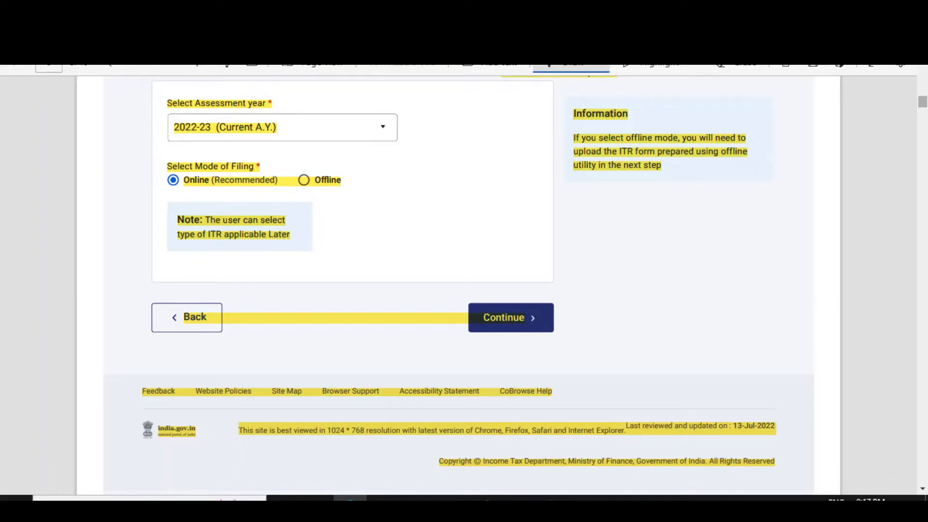
left_click_drag(542, 279, 527, 304)
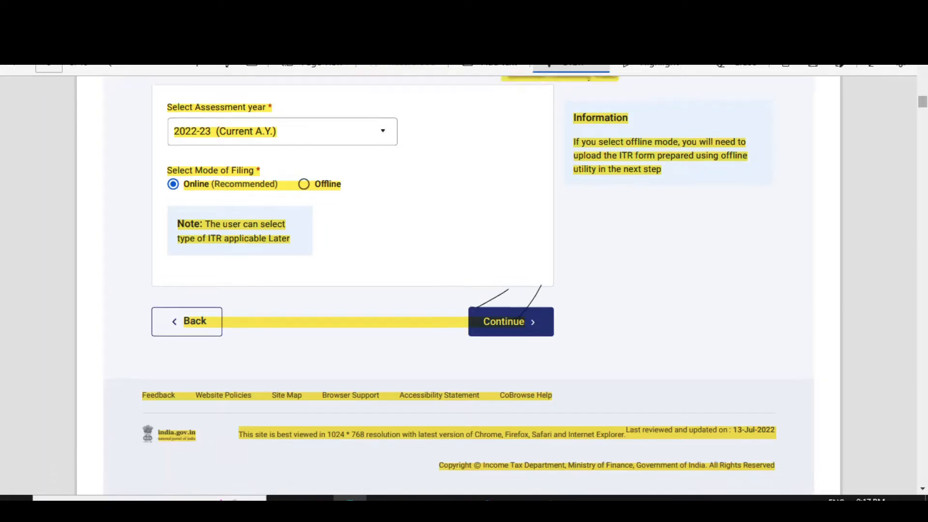
- Circle No Saved Draft, draw a mark beside it, and tick Start New Filing on the Income Tax Return page
scroll(458, 285, "down", 15)
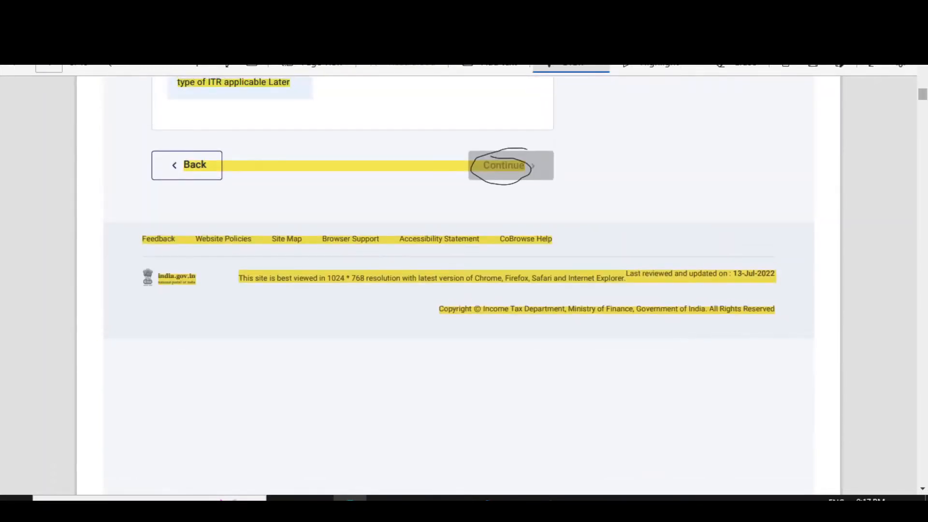
scroll(458, 285, "down", 20)
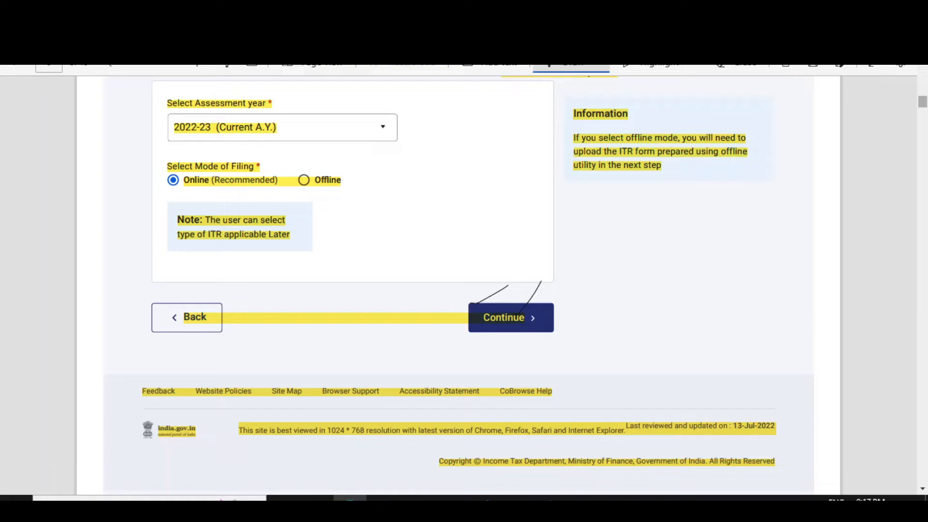
scroll(458, 285, "down", 20)
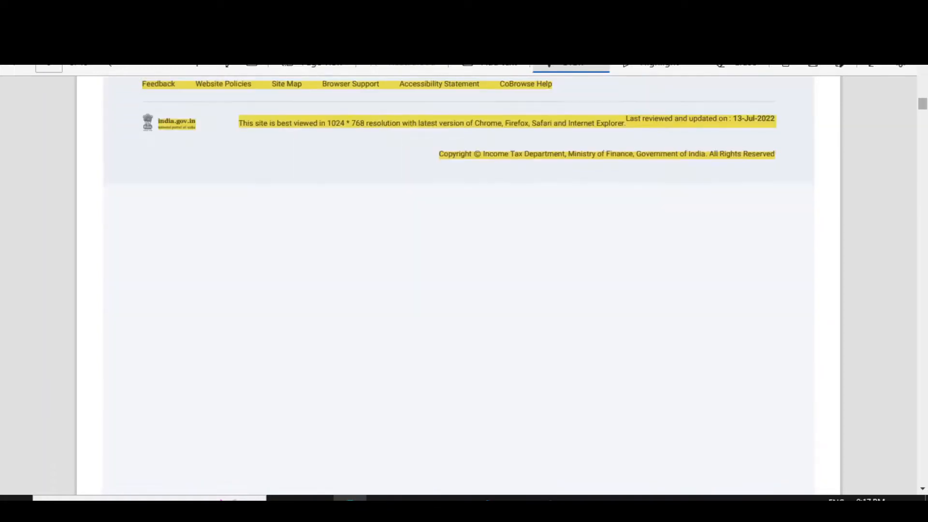
scroll(458, 285, "down", 3)
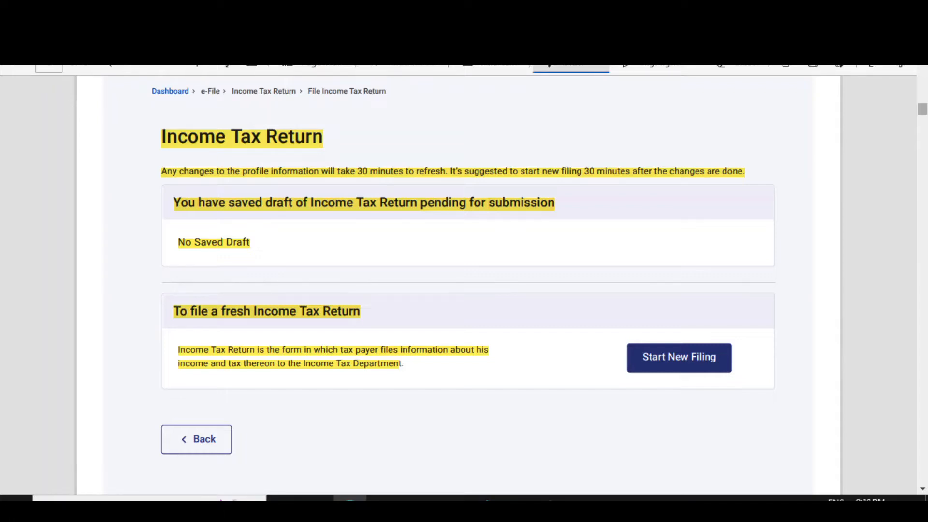
mouse_move(263, 231)
left_mouse_down()
mouse_move(191, 225)
mouse_move(191, 255)
mouse_move(266, 245)
mouse_move(253, 233)
left_mouse_up()
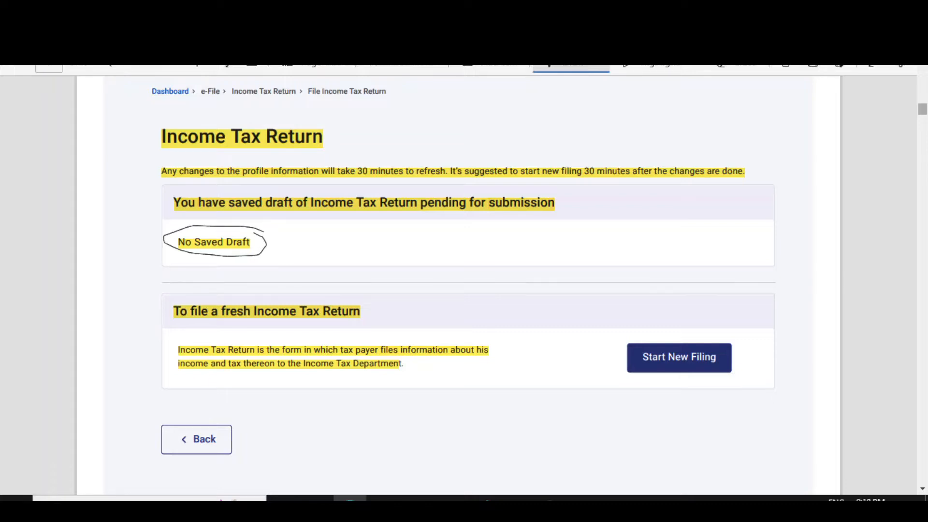
left_click_drag(385, 235, 410, 227)
left_click_drag(620, 348, 670, 333)
- Tick the Individual status on the status selection page and go on to the ITR form selection page
scroll(463, 285, "down", 15)
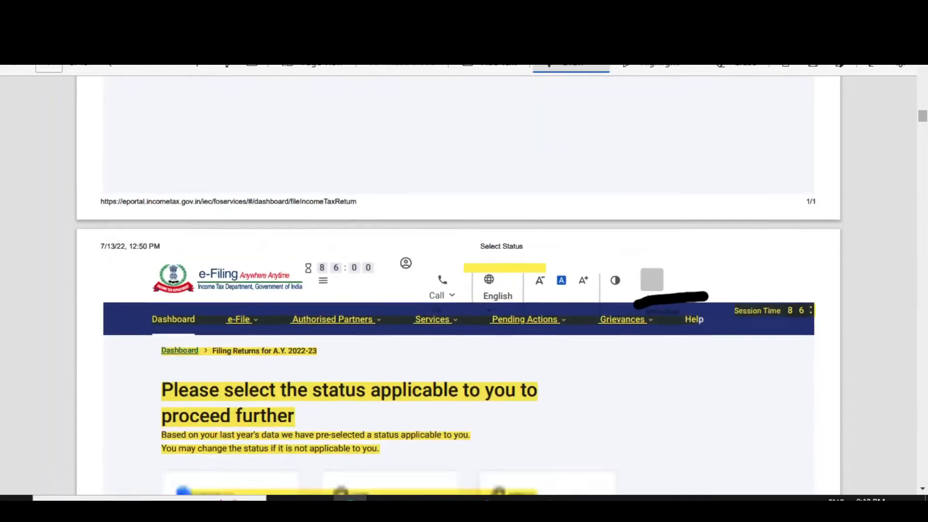
scroll(464, 285, "down", 5)
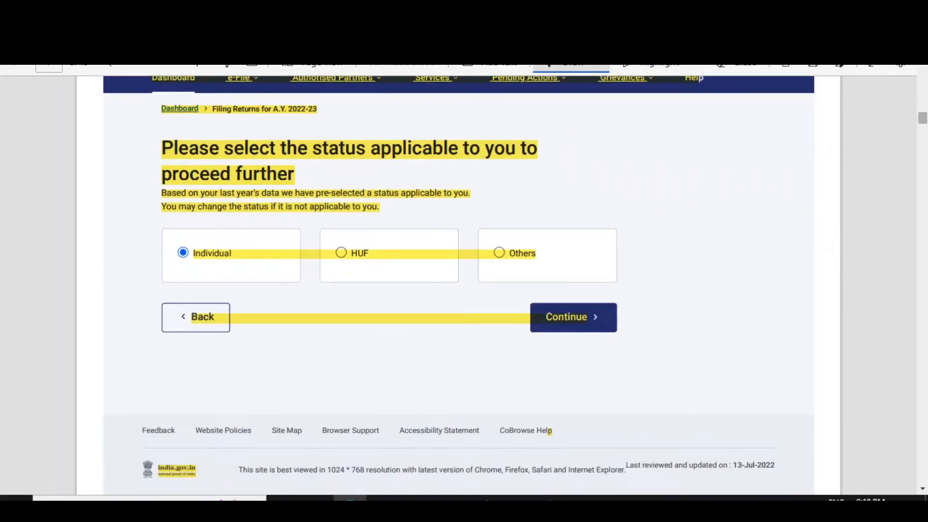
left_click_drag(155, 255, 195, 225)
scroll(464, 285, "down", 10)
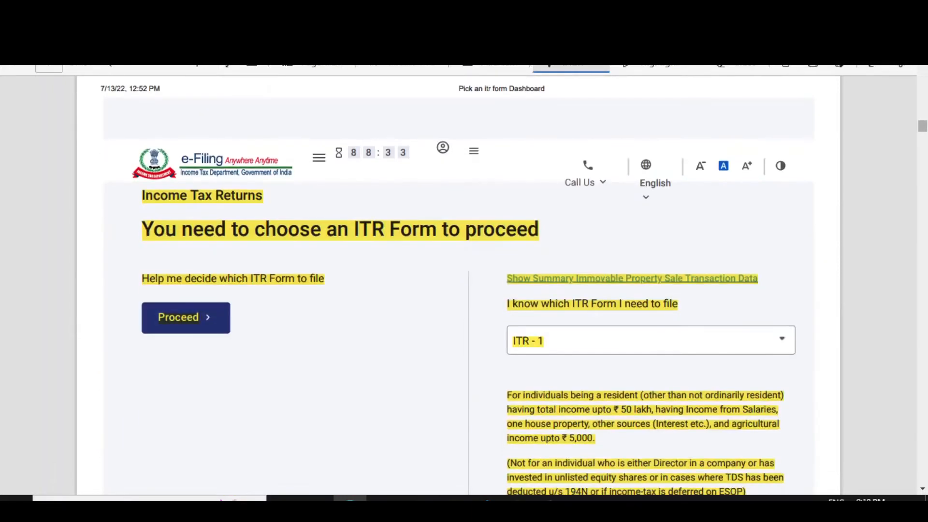
- Go past the ITR form and filing reason pages and underline Validate Your Pre-Filled Data in the ITR-1 breadcrumb
scroll(464, 285, "down", 3)
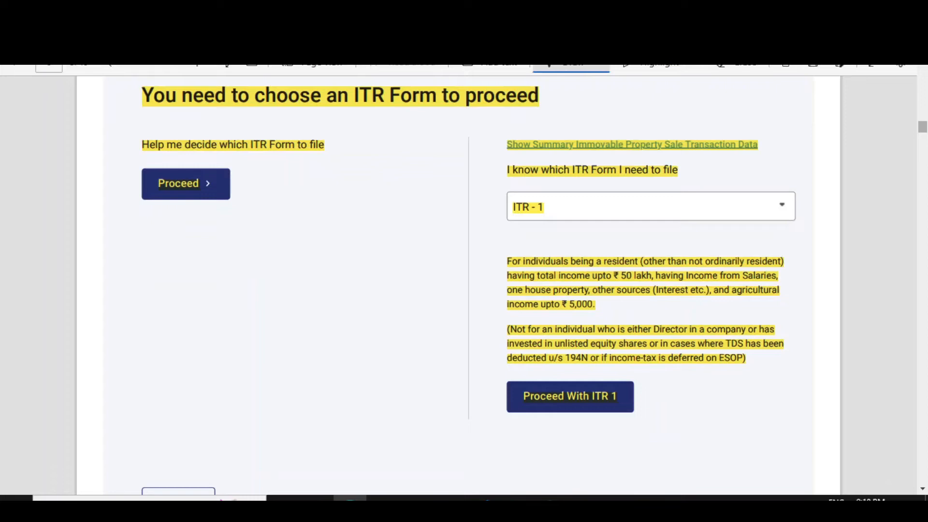
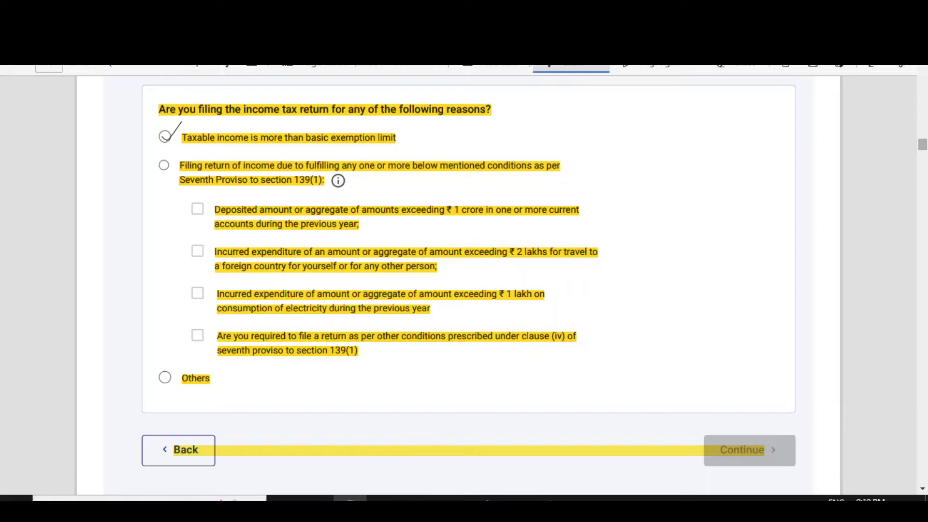
scroll(458, 280, "down", 10)
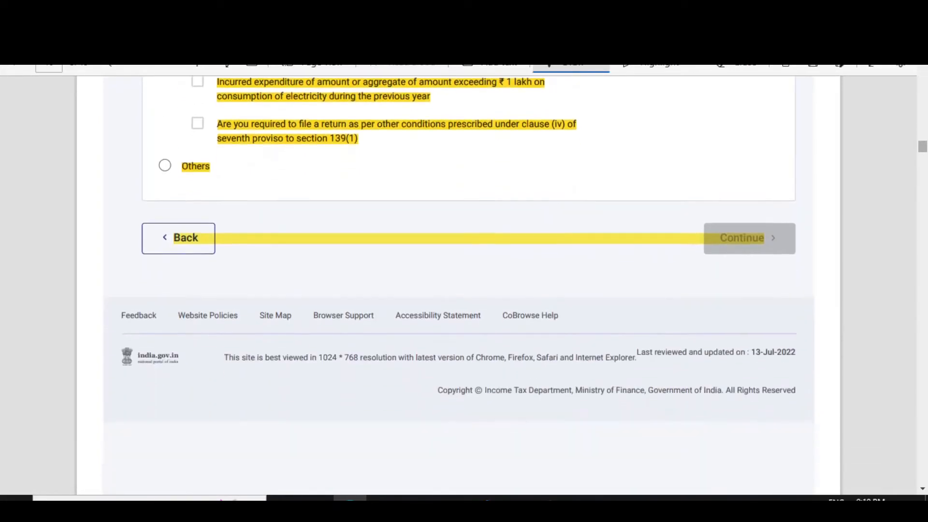
scroll(458, 286, "down", 7)
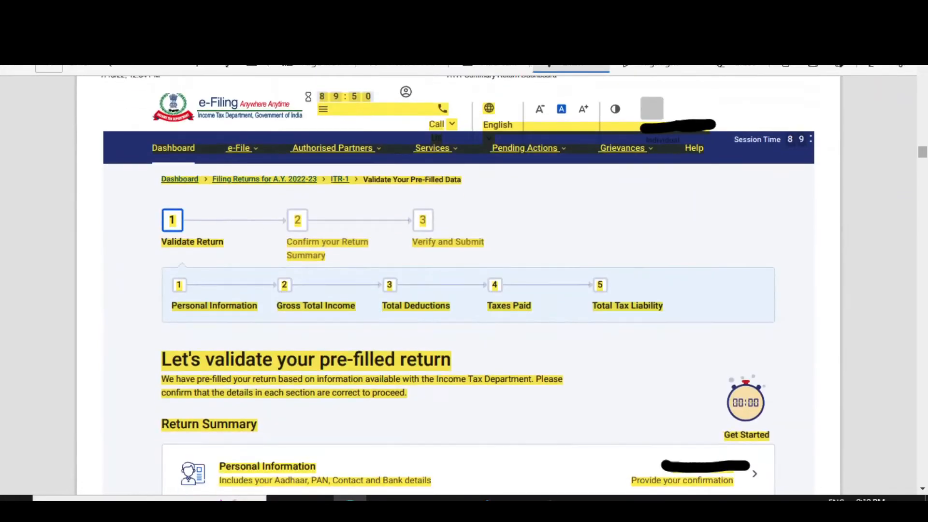
scroll(458, 285, "down", 1)
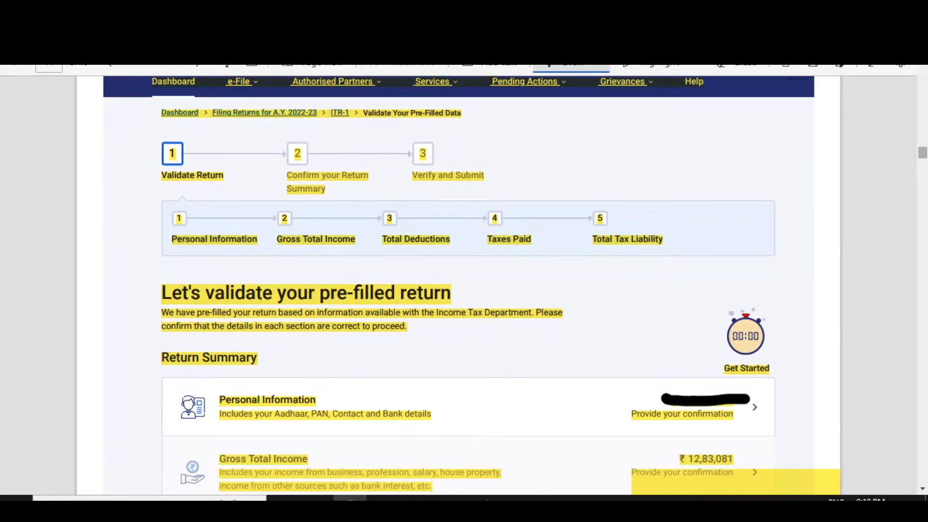
scroll(458, 285, "up", 1)
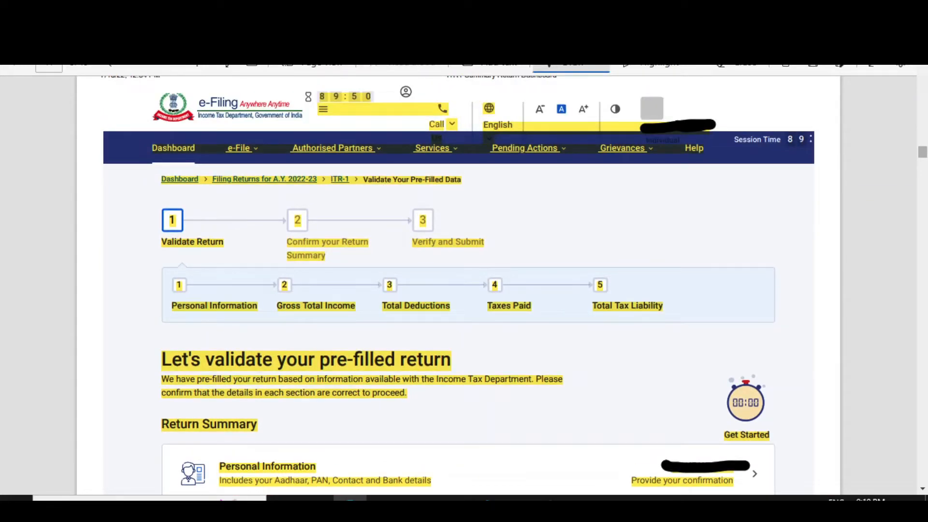
mouse_move(371, 188)
left_mouse_down()
mouse_move(476, 191)
mouse_move(333, 196)
mouse_move(410, 190)
left_mouse_up()
- Draw tick marks beside Personal Information in the Return Summary of the pre-filled return
scroll(458, 285, "down", 2)
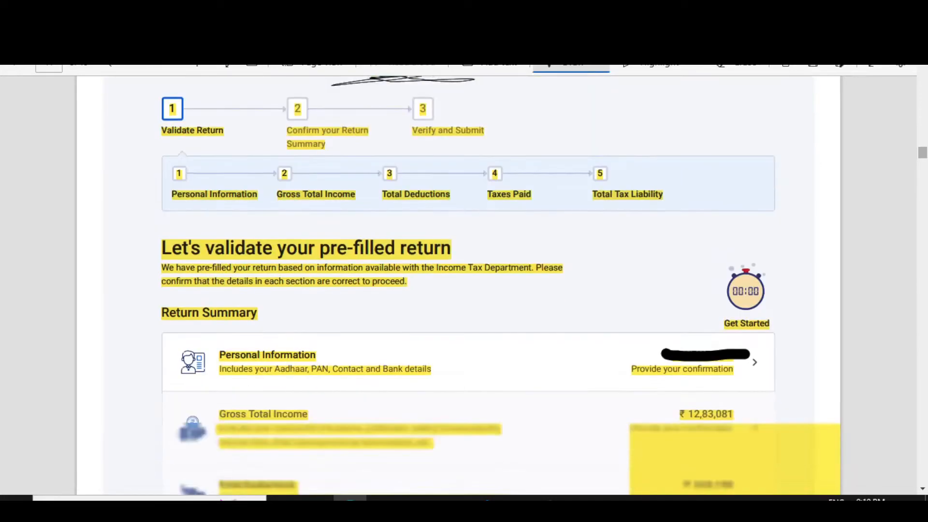
scroll(458, 285, "down", 3)
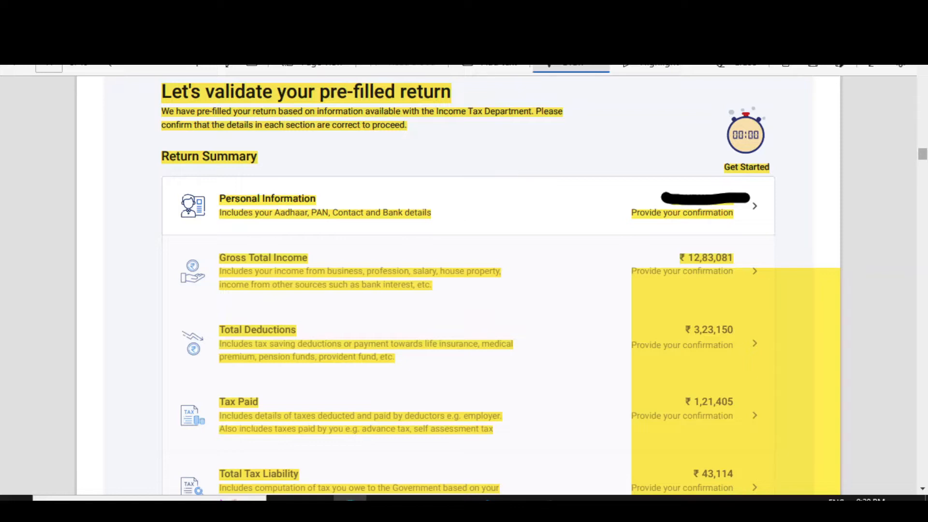
left_click_drag(331, 187, 364, 165)
mouse_move(211, 197)
left_mouse_down()
mouse_move(238, 181)
mouse_move(280, 186)
left_mouse_up()
- Underline Personal Information in the breadcrumb of the Verify your personal information page
scroll(458, 285, "down", 8)
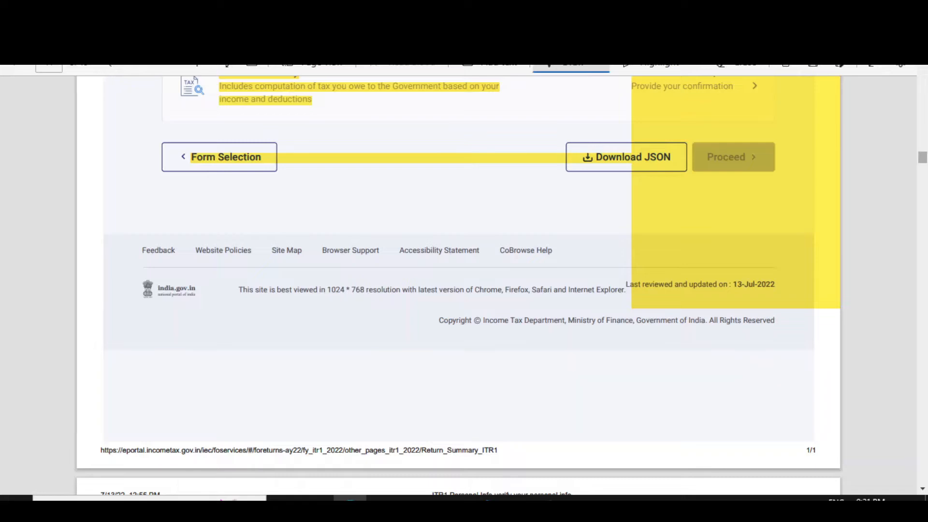
scroll(458, 285, "down", 10)
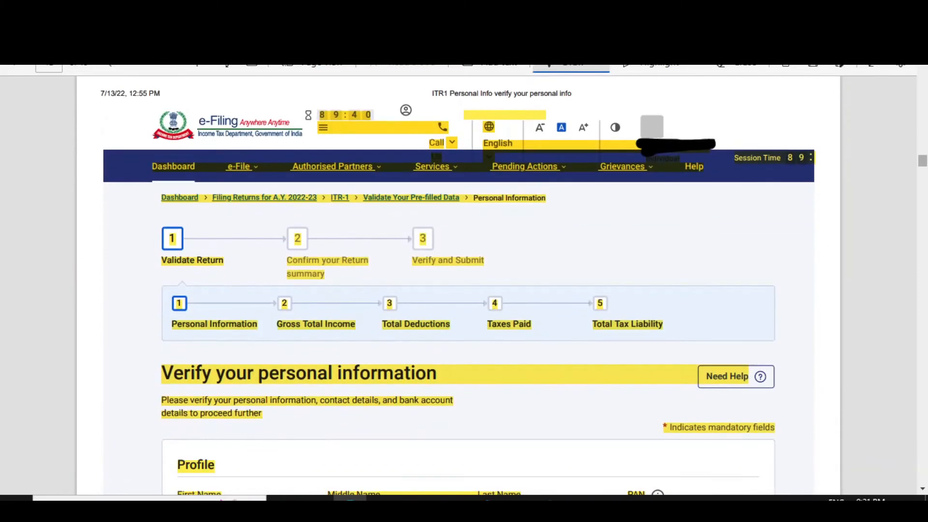
left_click_drag(468, 209, 540, 210)
- Go through the Profile and Contact details and mark 139(1), 139(4), 139(5) and 119(2)(b) under Filed u/s
scroll(458, 285, "down", 4)
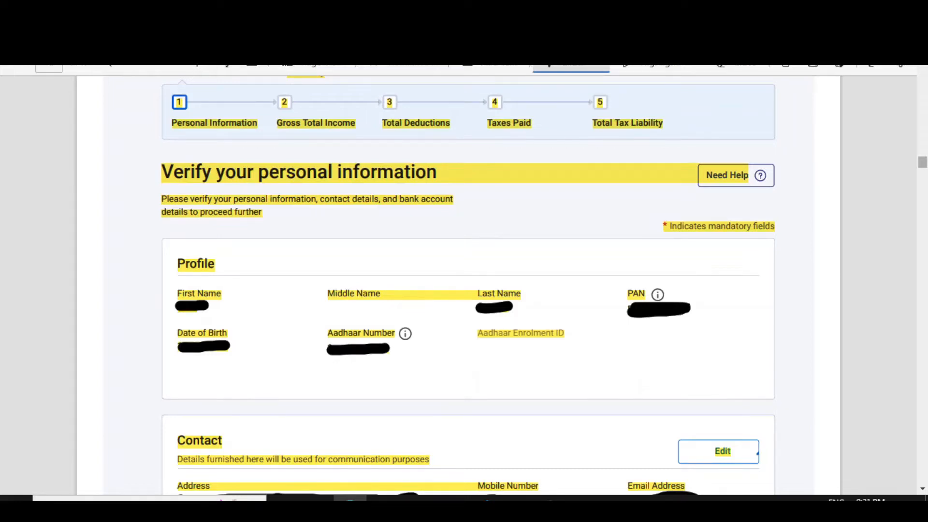
scroll(458, 285, "down", 1)
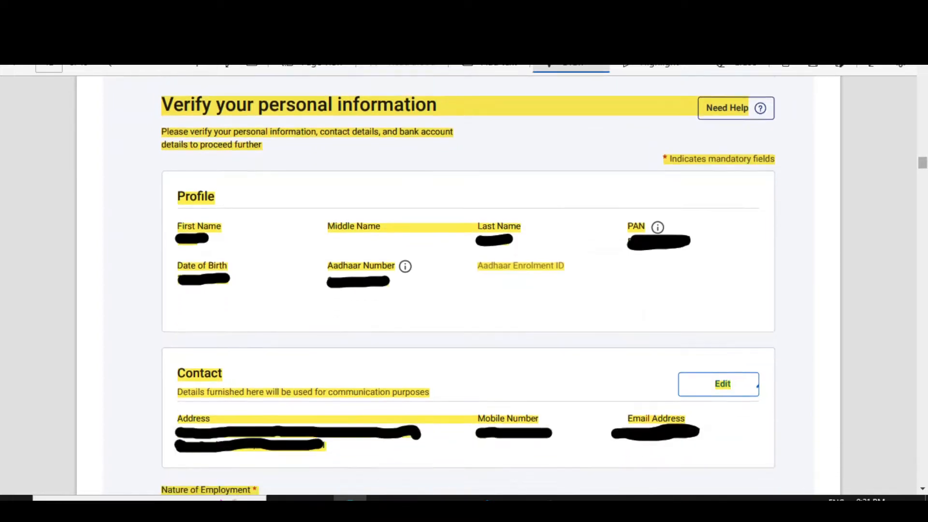
scroll(458, 285, "down", 2)
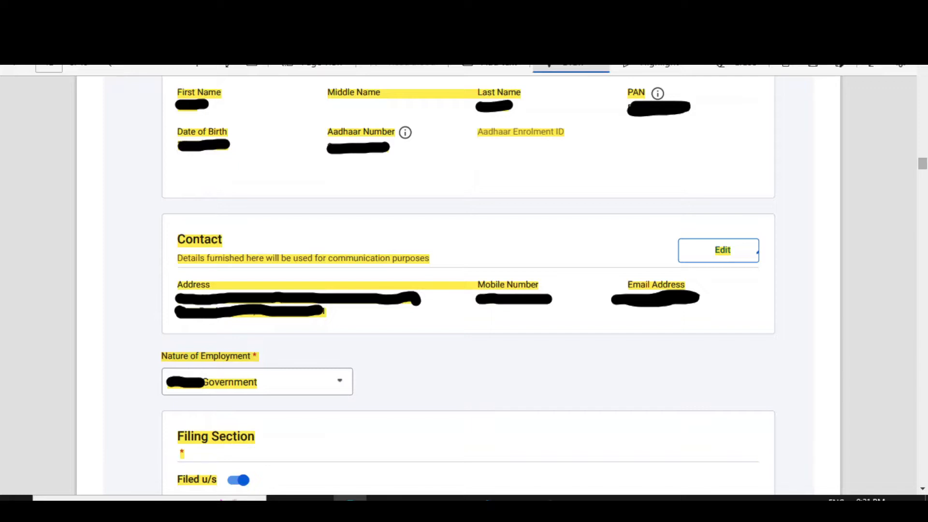
scroll(458, 285, "down", 1)
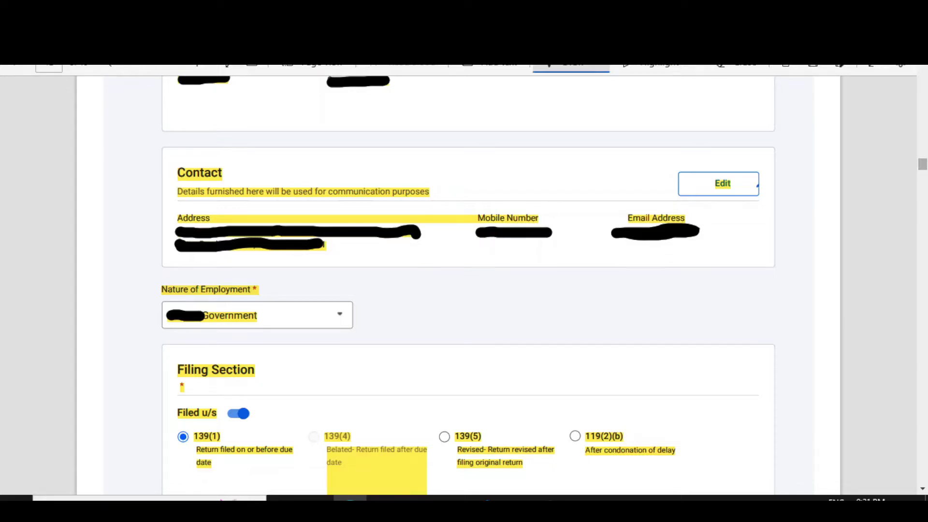
scroll(463, 285, "down", 3)
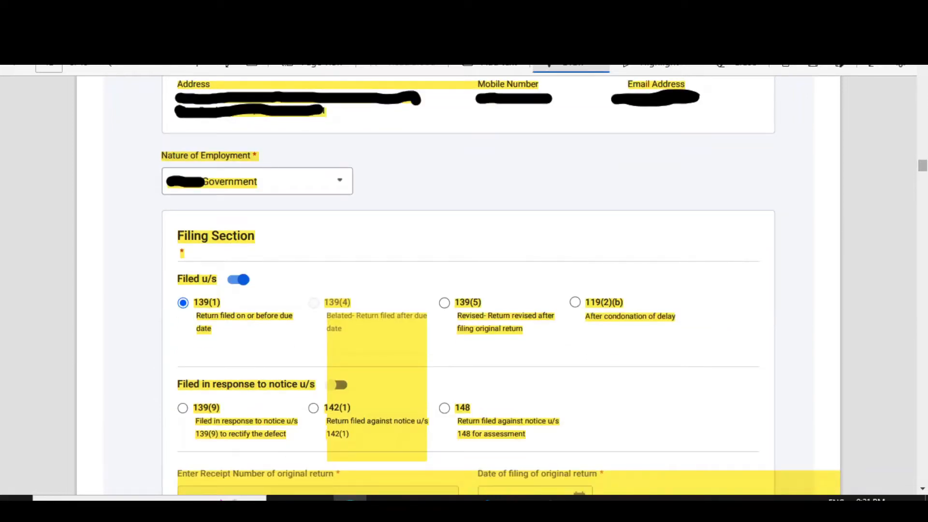
left_click_drag(172, 303, 199, 294)
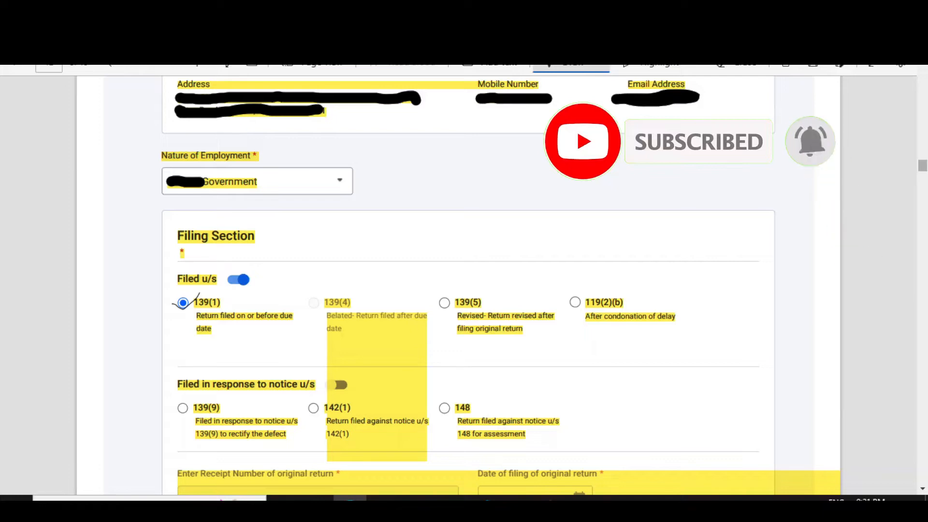
left_click_drag(303, 299, 343, 278)
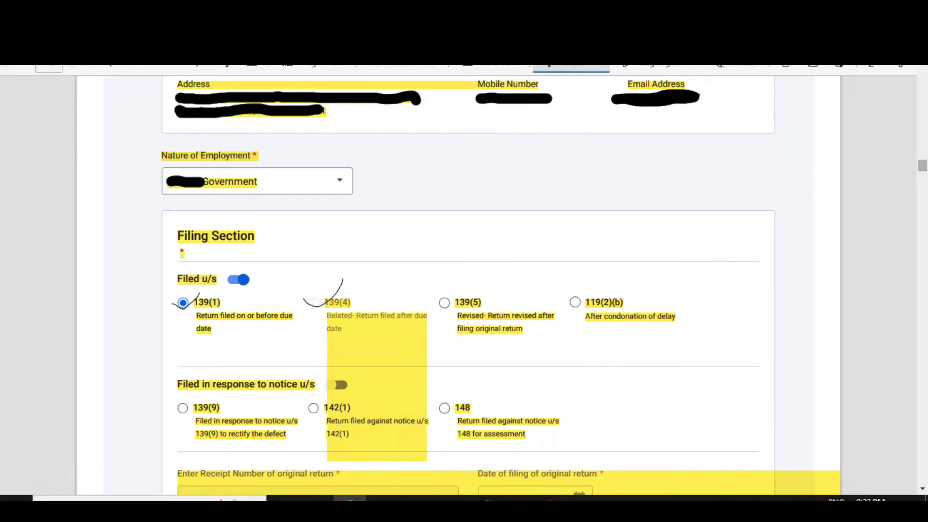
mouse_move(438, 303)
left_mouse_down()
mouse_move(445, 311)
mouse_move(471, 270)
left_mouse_up()
left_click_drag(575, 300, 584, 279)
- Tick 139(9), 142(1) and 148 under Filed in response to notice u/s
scroll(458, 285, "down", 4)
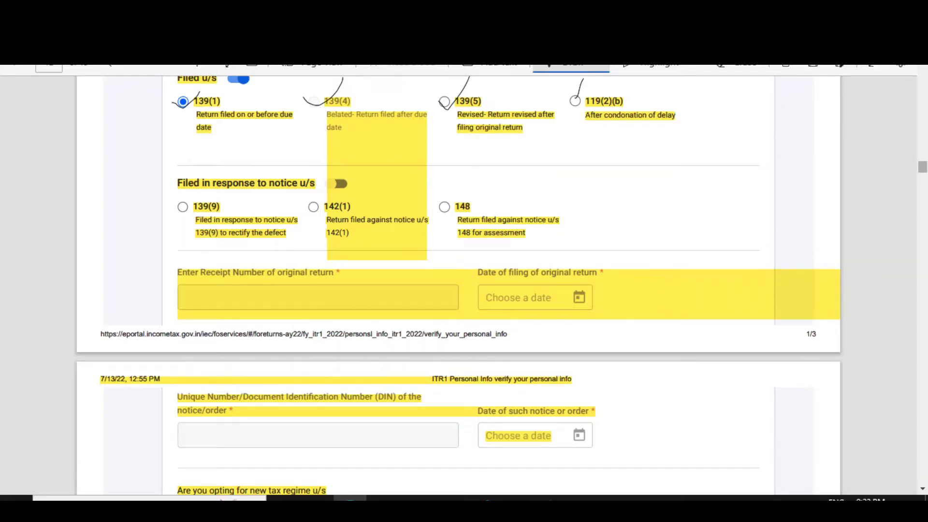
left_click_drag(174, 208, 203, 194)
left_click_drag(306, 205, 339, 192)
mouse_move(440, 205)
left_mouse_down()
mouse_move(448, 211)
mouse_move(452, 197)
left_mouse_up()
- Go past the new tax regime question to Bank Details and tick the Add Another option for bank accounts
scroll(458, 285, "down", 5)
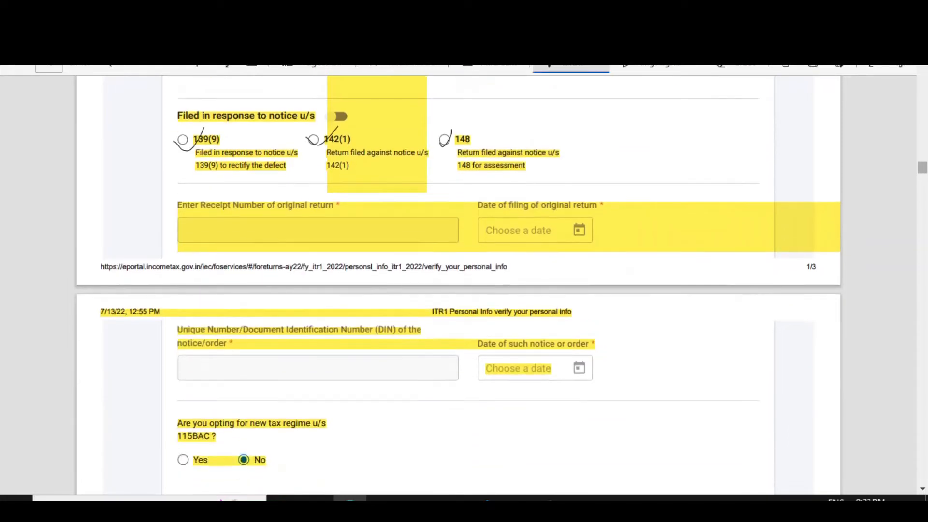
scroll(458, 285, "down", 8)
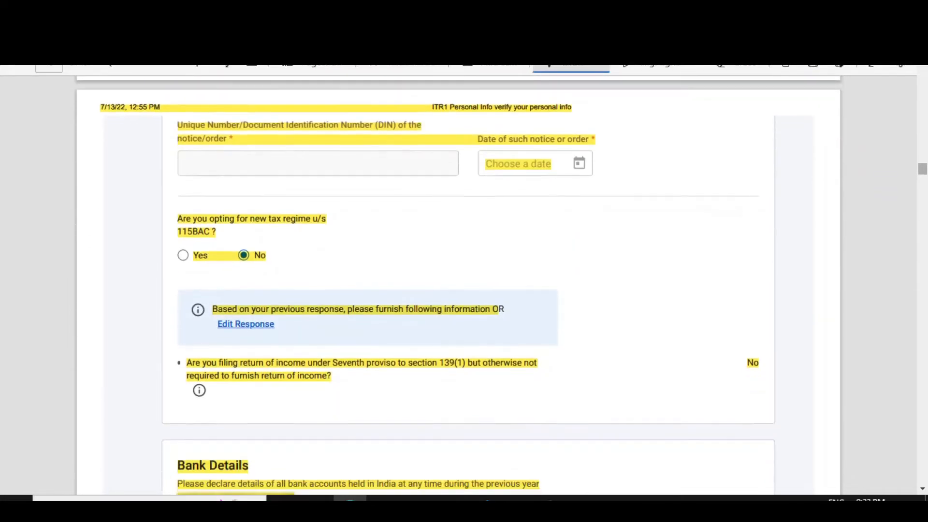
scroll(458, 285, "up", 3)
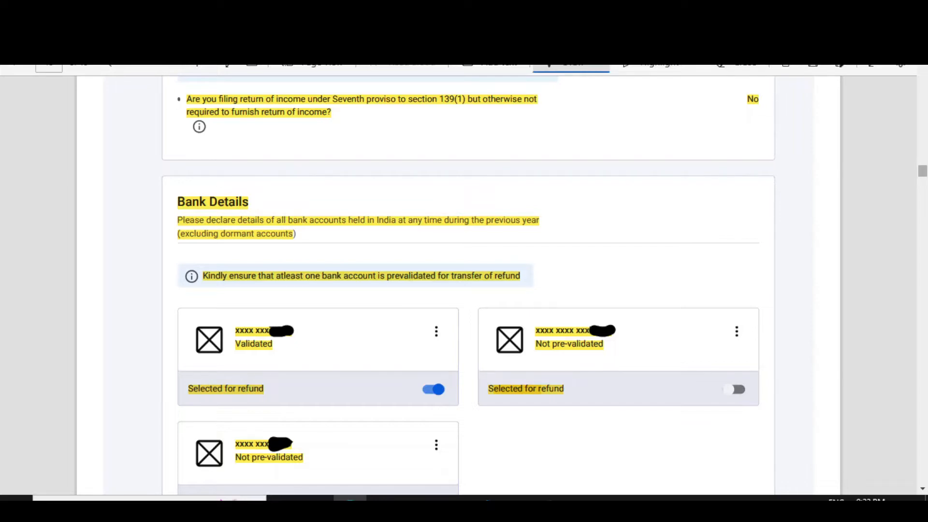
scroll(459, 285, "down", 5)
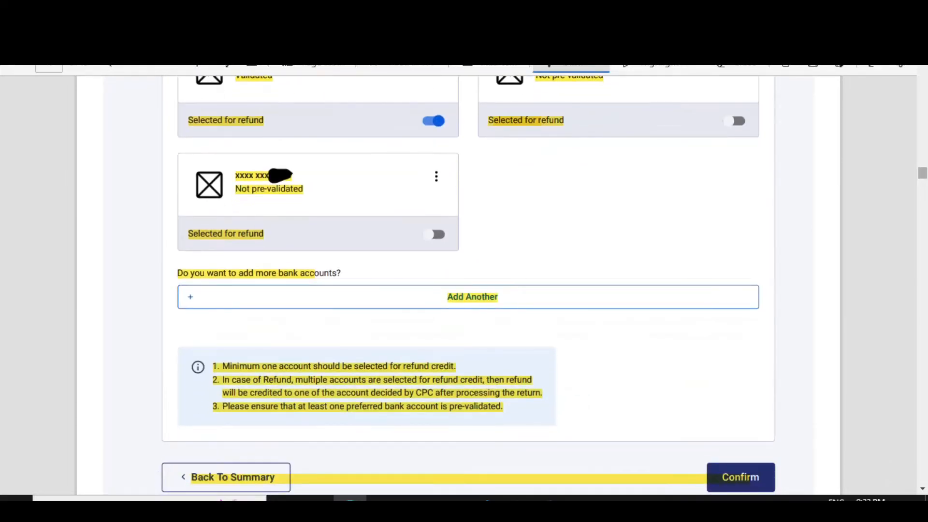
left_click_drag(509, 296, 529, 274)
- Draw three tick marks on the validated bank account selected for refund
scroll(459, 285, "up", 3)
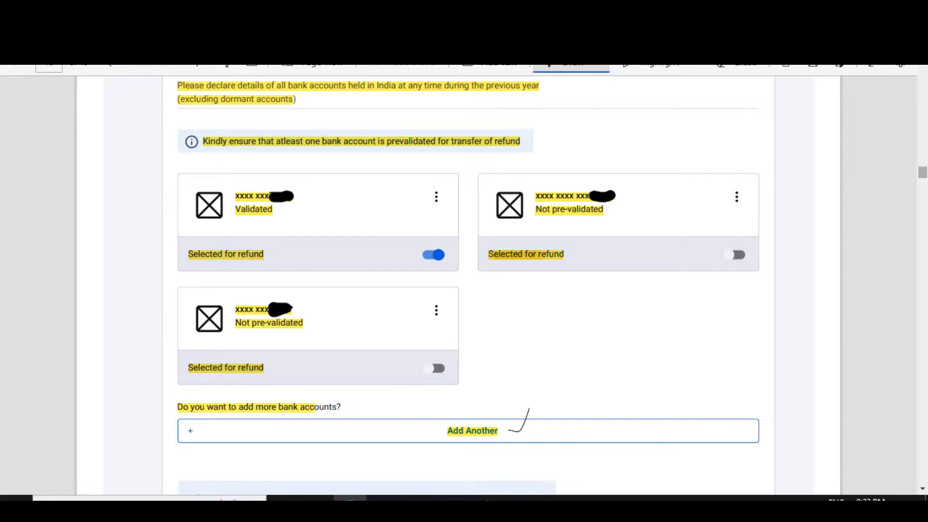
mouse_move(171, 210)
left_mouse_down()
mouse_move(179, 218)
mouse_move(224, 160)
left_mouse_up()
mouse_move(404, 195)
left_mouse_down()
mouse_move(434, 194)
mouse_move(439, 182)
left_mouse_up()
left_click_drag(288, 213, 331, 192)
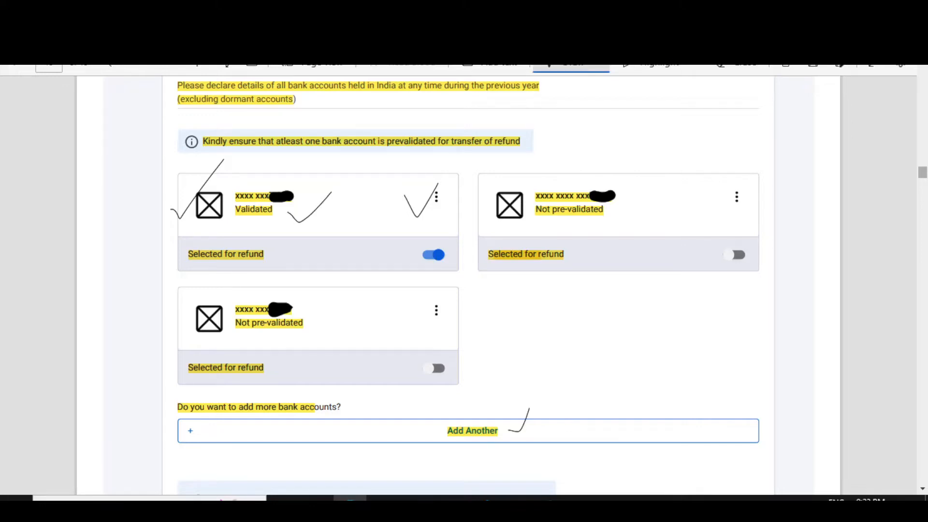
- Tick the Confirm button at the end of the personal information page
scroll(459, 285, "down", 8)
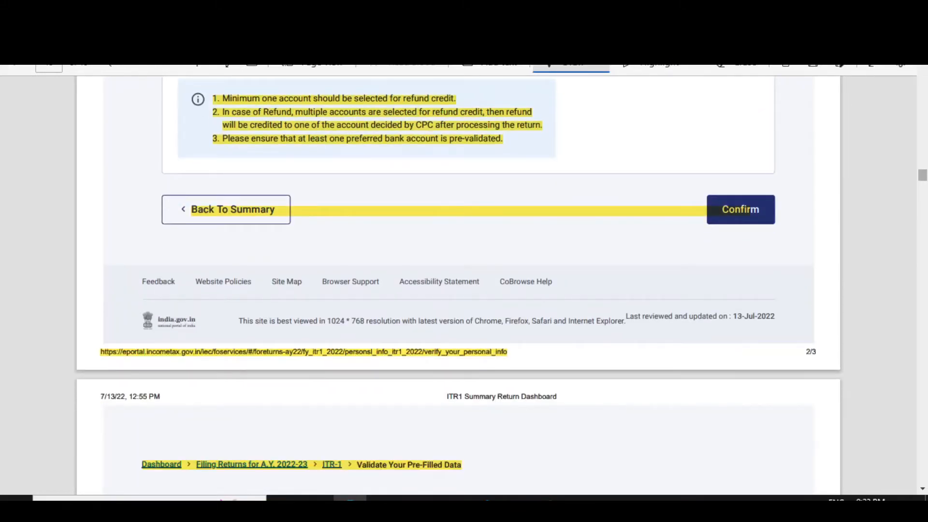
scroll(459, 285, "up", 1)
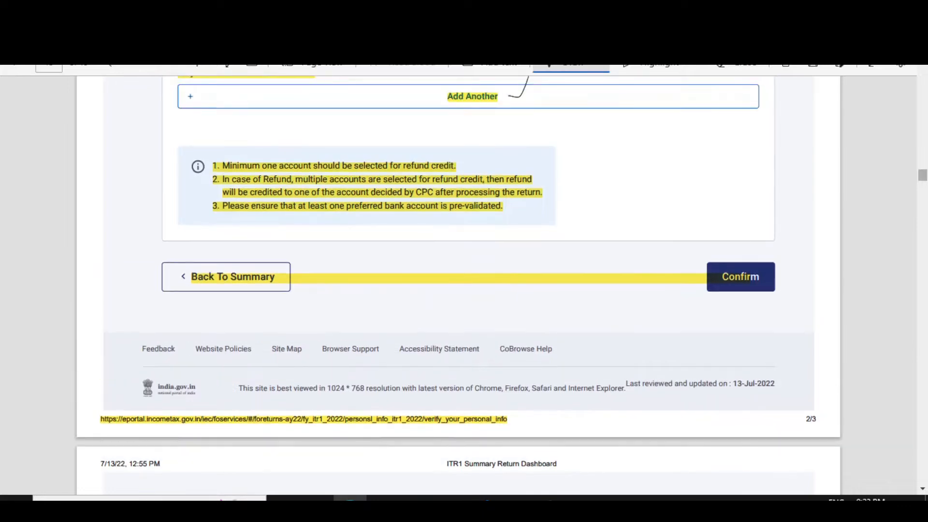
left_click_drag(677, 266, 727, 252)
- Go back to the earlier Return Summary and review its marked Personal Information entry
scroll(458, 285, "up", 15)
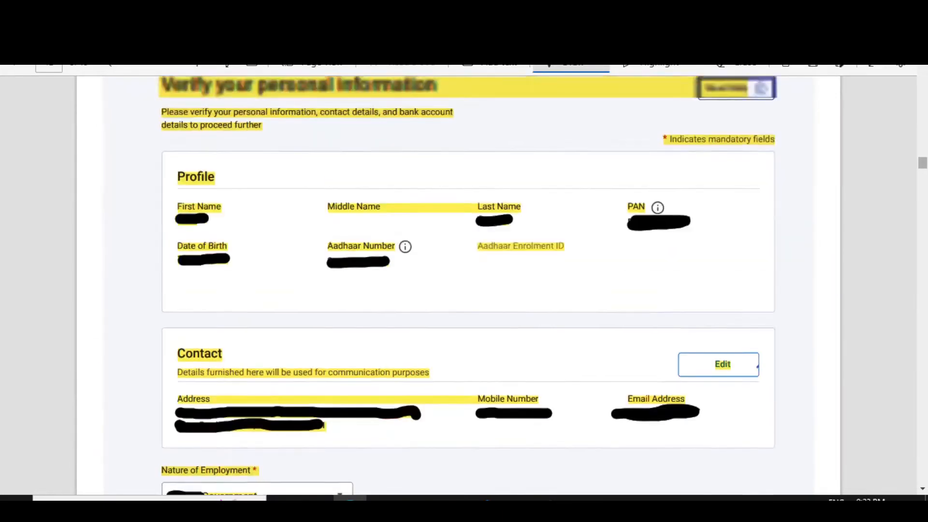
scroll(458, 285, "up", 15)
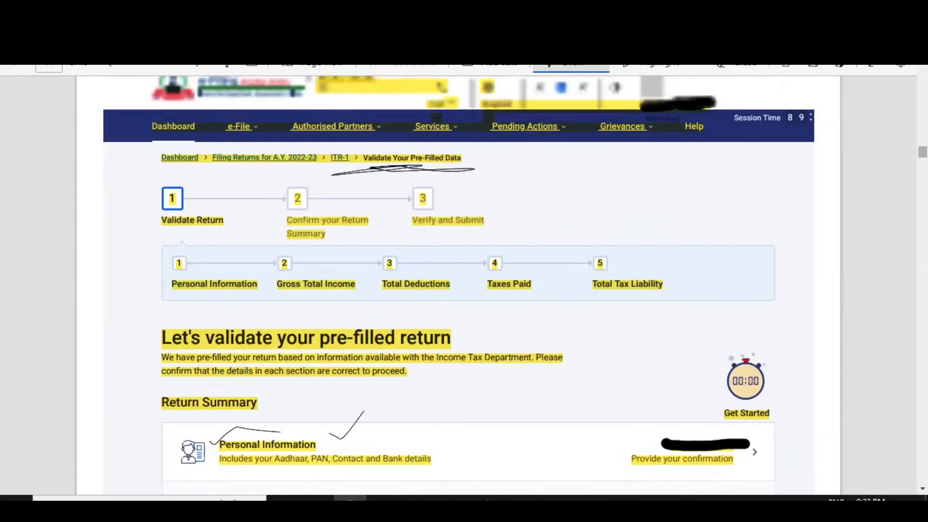
scroll(458, 285, "down", 2)
scroll(458, 285, "down", 3)
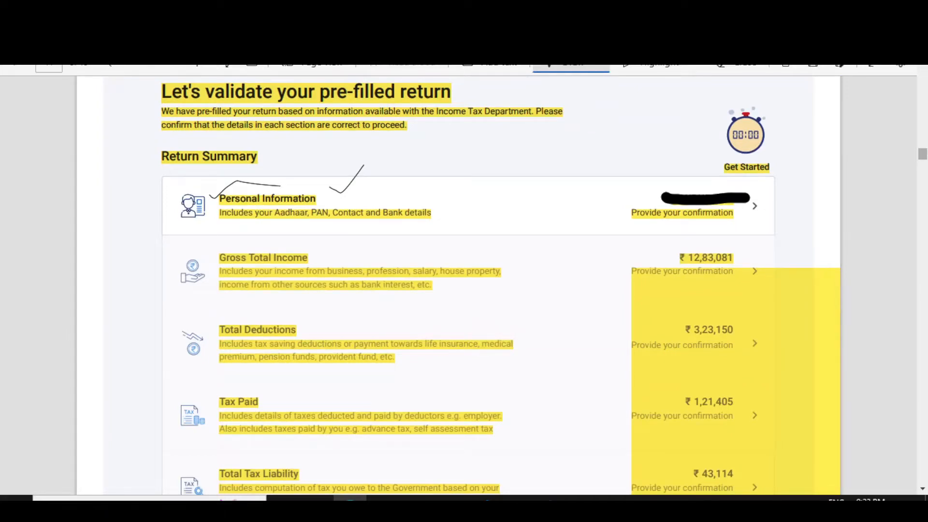
- Tick the Confirmed status and circle the whole Personal Information row in the updated Return Summary
scroll(458, 285, "down", 20)
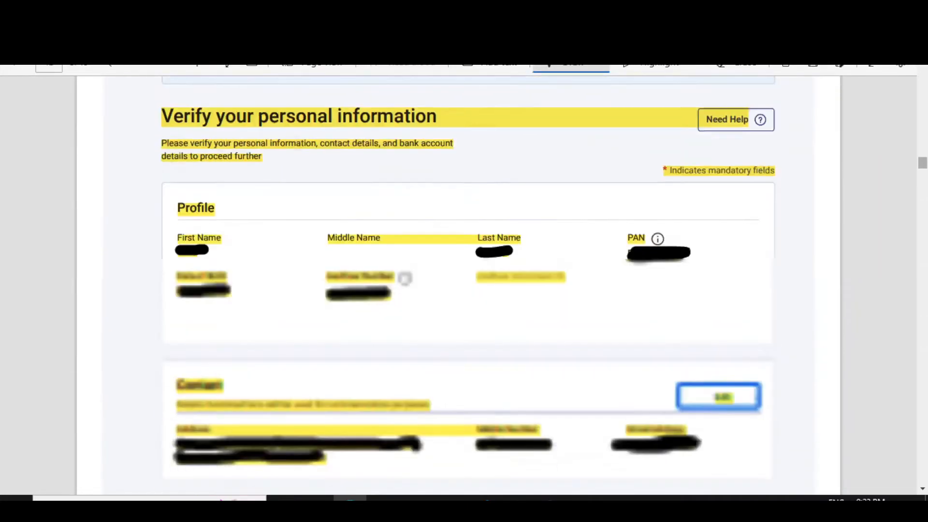
scroll(459, 285, "down", 20)
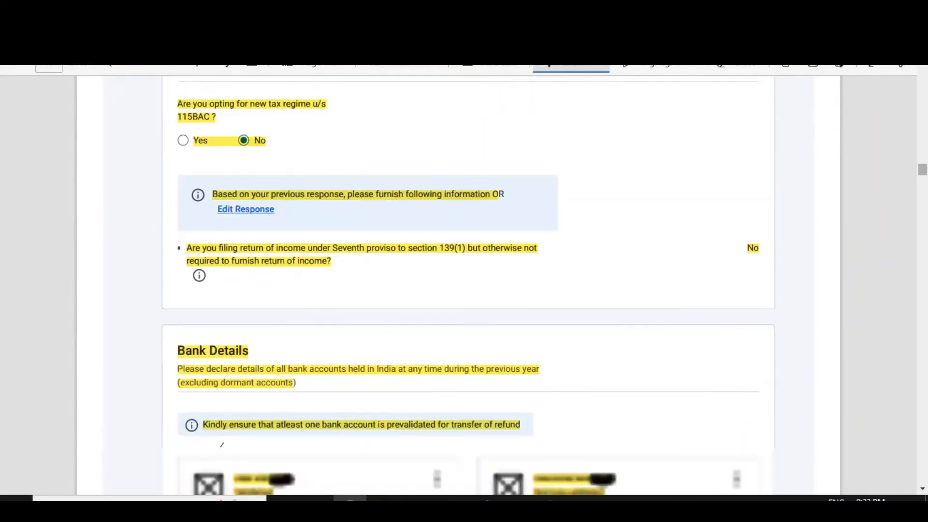
scroll(458, 285, "down", 15)
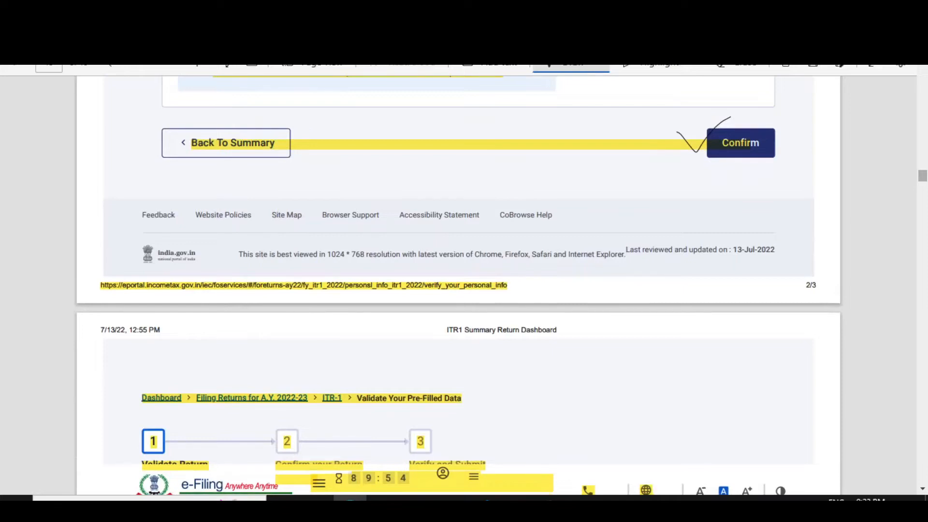
scroll(458, 285, "down", 5)
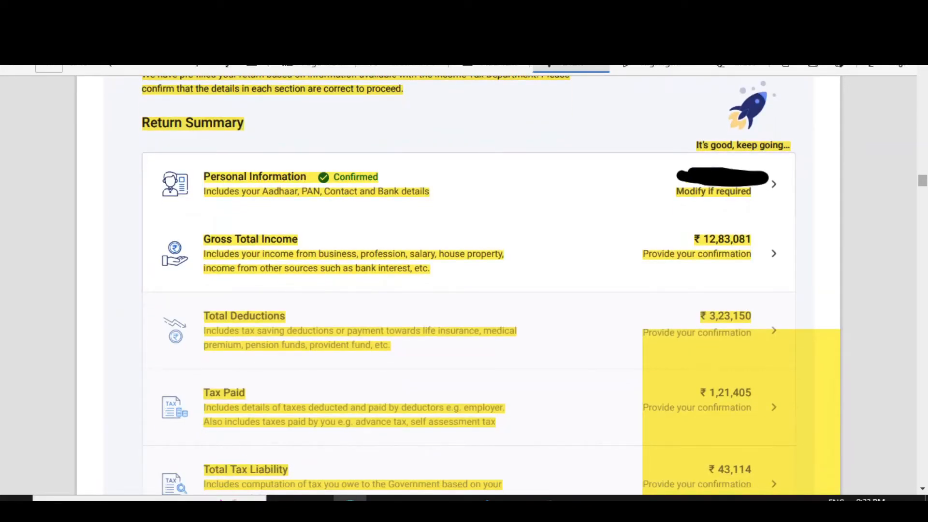
left_click_drag(320, 178, 349, 145)
mouse_move(186, 151)
left_mouse_down()
mouse_move(169, 152)
mouse_move(185, 201)
mouse_move(438, 217)
mouse_move(660, 215)
mouse_move(809, 191)
mouse_move(703, 161)
mouse_move(165, 150)
left_mouse_up()
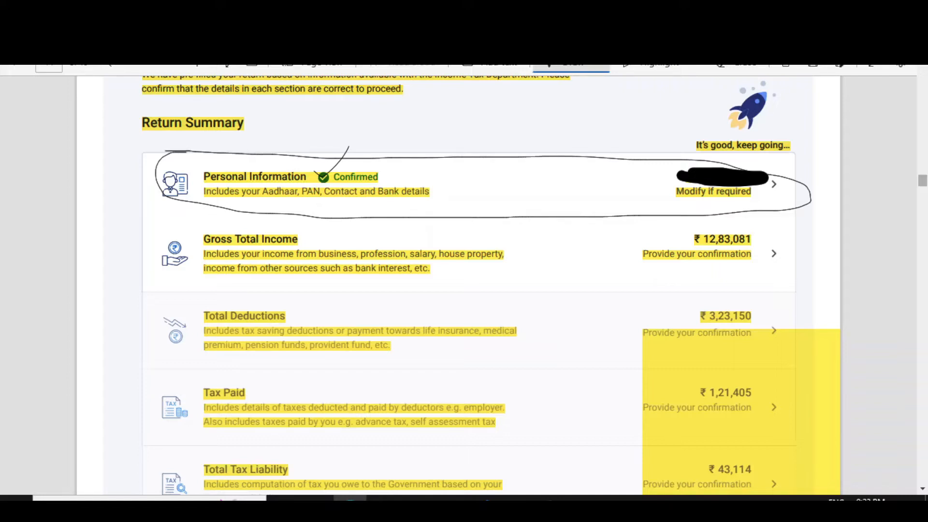
scroll(488, 285, "down", 3)
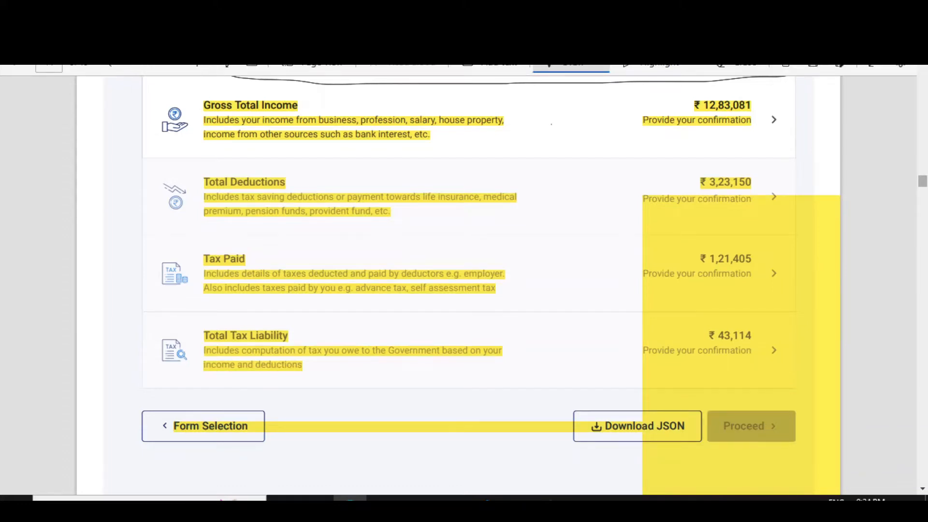
- Mark Yes and draw a ticked box below it for the travel and uniform exemption, and underline the allowances named in the next question
scroll(458, 285, "down", 3)
scroll(458, 285, "up", 6)
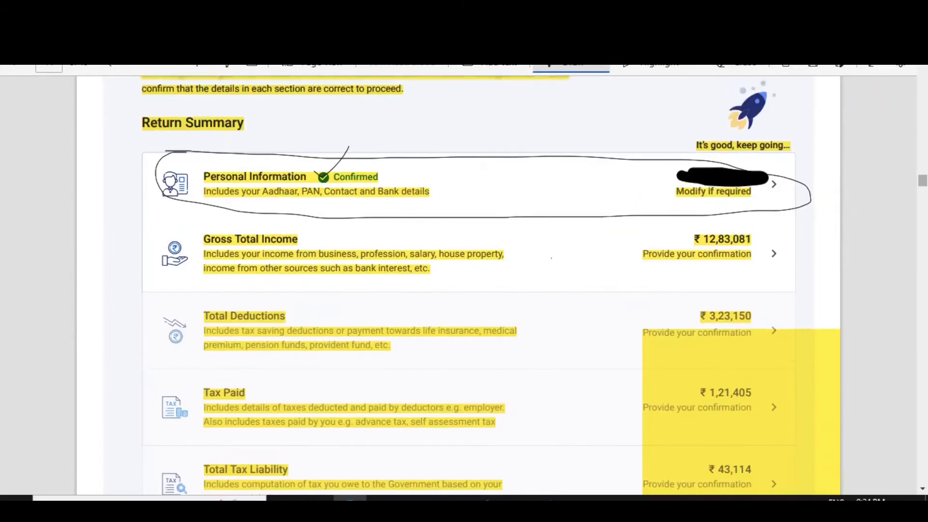
scroll(551, 258, "down", 18)
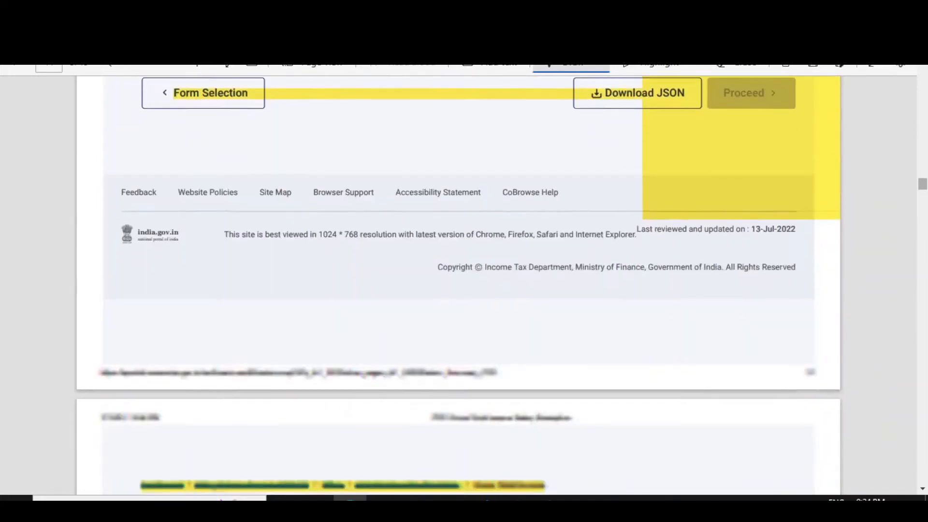
scroll(458, 285, "down", 3)
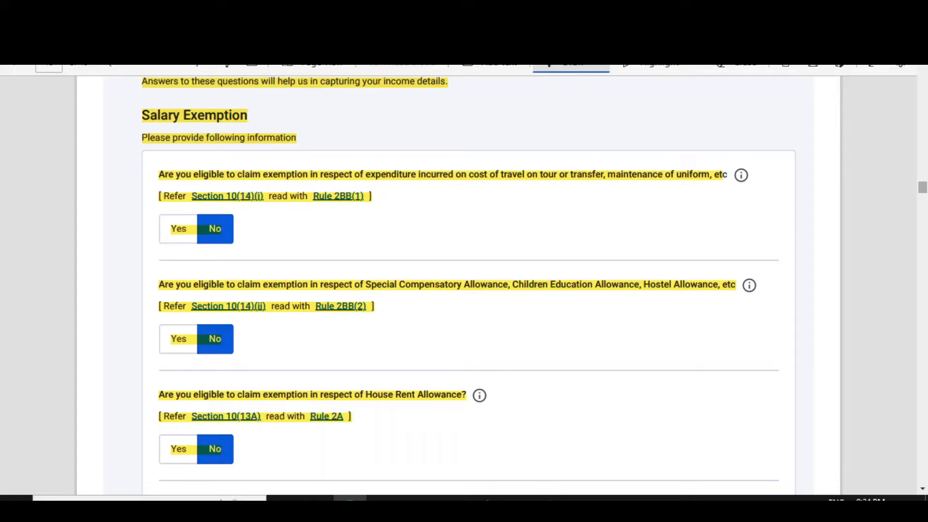
mouse_move(169, 229)
left_mouse_down()
mouse_move(186, 221)
mouse_move(193, 199)
left_mouse_up()
mouse_move(171, 241)
left_mouse_down()
mouse_move(232, 253)
mouse_move(171, 274)
mouse_move(170, 236)
mouse_move(212, 244)
left_mouse_up()
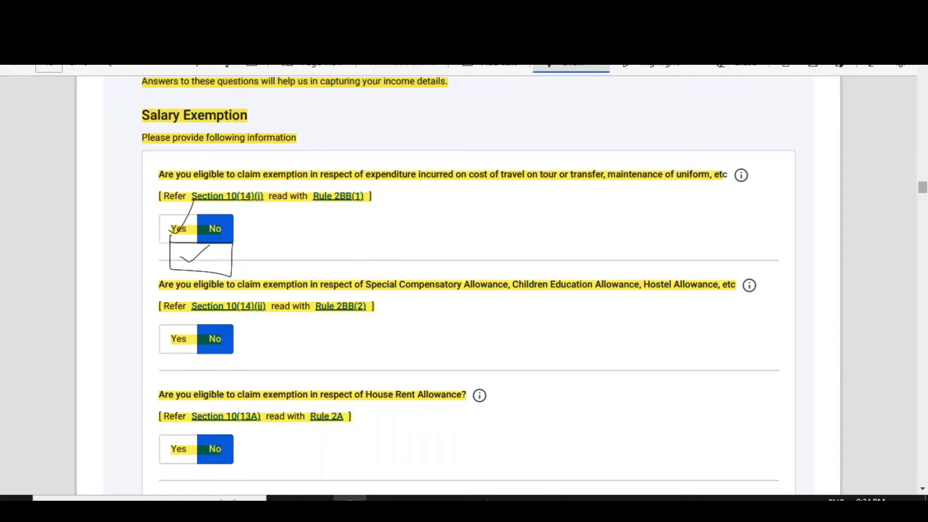
left_click_drag(391, 294, 723, 299)
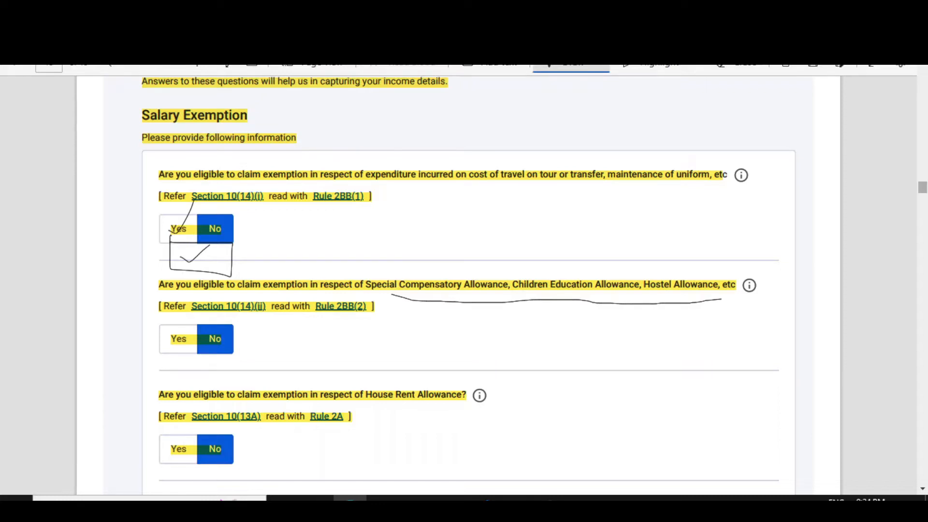
left_click_drag(369, 294, 389, 295)
- Draw an empty box beside the House Rent Allowance question, then mark its Yes option and add a ticked box underneath
scroll(459, 285, "down", 4)
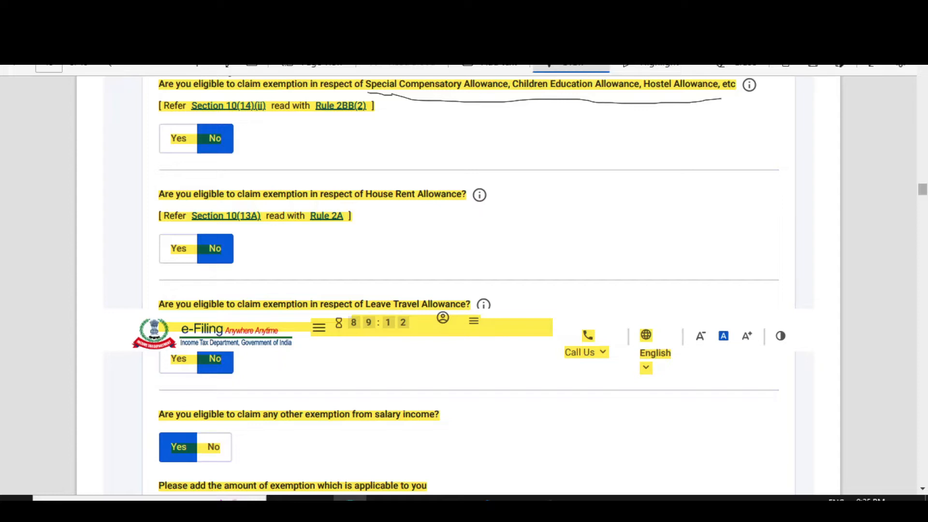
left_click_drag(520, 181, 519, 235)
mouse_move(521, 184)
left_mouse_down()
mouse_move(625, 185)
mouse_move(626, 236)
mouse_move(526, 241)
left_mouse_up()
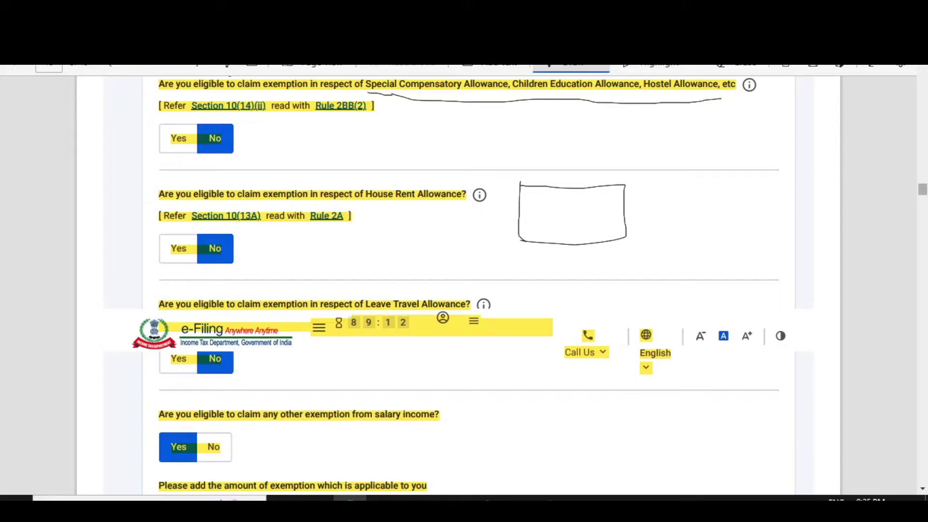
mouse_move(157, 255)
left_mouse_down()
mouse_move(162, 260)
mouse_move(165, 240)
mouse_move(254, 272)
mouse_move(249, 294)
mouse_move(183, 293)
mouse_move(168, 269)
mouse_move(226, 265)
left_mouse_up()
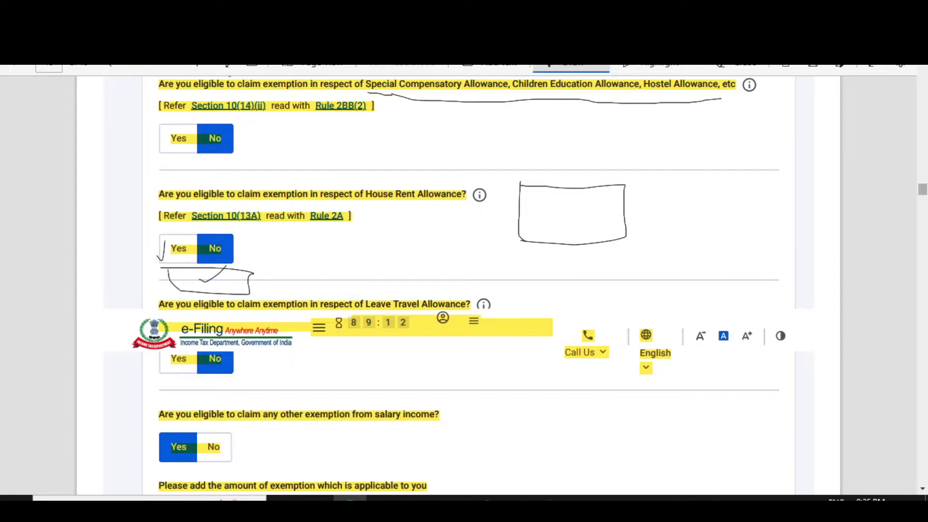
- Tick Yes for the Leave Travel Allowance exemption and draw a box below the Yes option for other salary exemptions
scroll(464, 280, "down", 3)
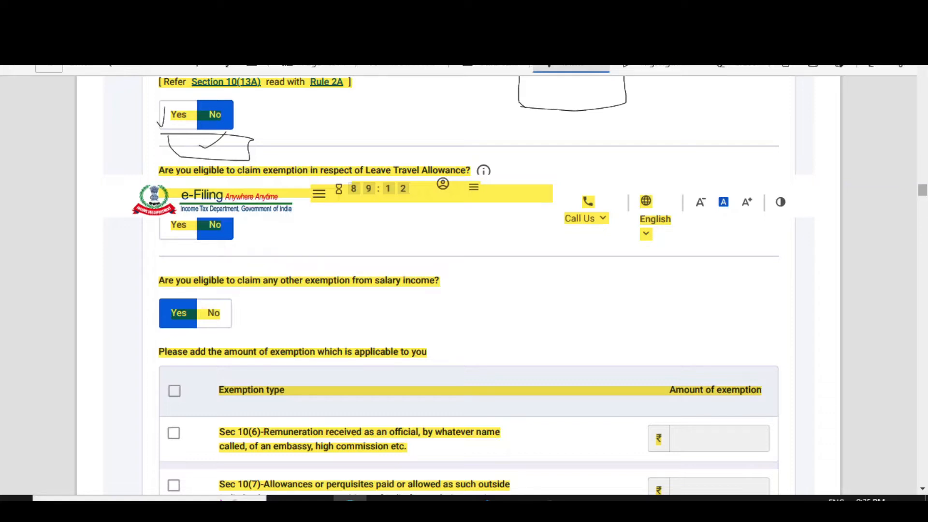
left_click_drag(172, 235, 180, 231)
scroll(458, 285, "down", 3)
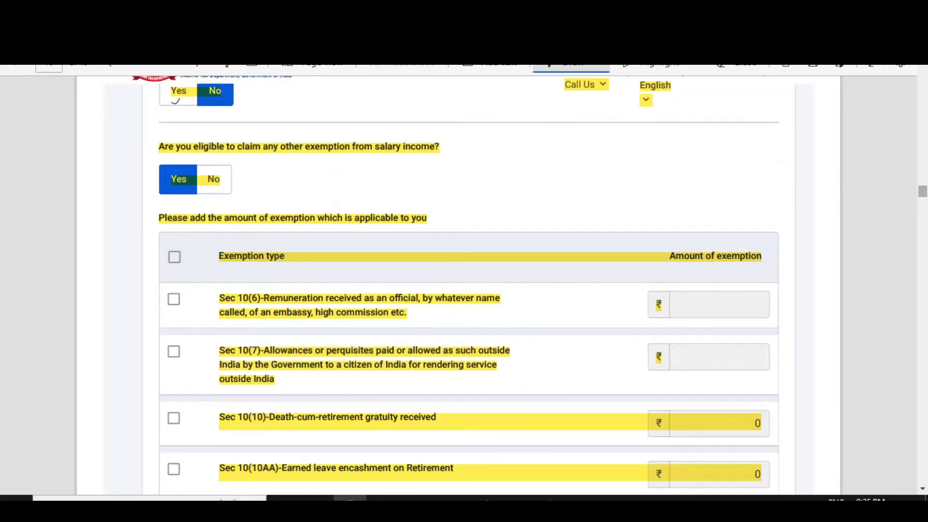
mouse_move(167, 201)
left_mouse_down()
mouse_move(217, 200)
mouse_move(222, 230)
mouse_move(156, 230)
mouse_move(157, 205)
left_mouse_up()
- Draw a tick in the header checkbox of the Exemption type table
scroll(464, 280, "down", 2)
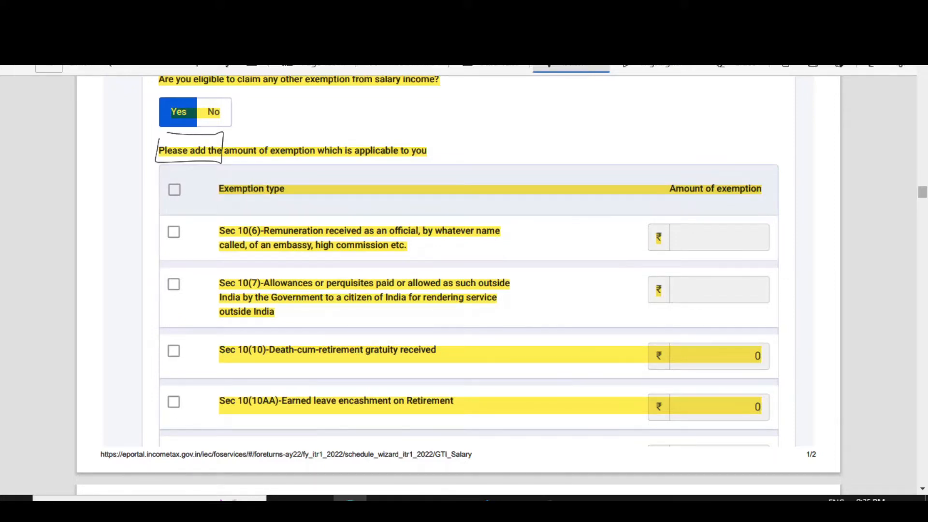
scroll(464, 280, "down", 2)
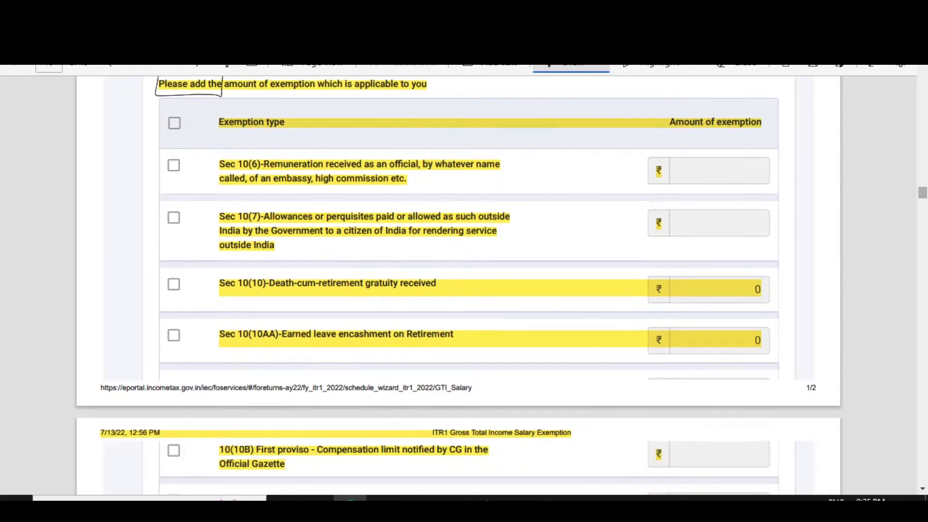
left_click_drag(169, 123, 179, 118)
- Tick the Gross Salary amount under Income from Salary on the Verify your income source details page
scroll(458, 285, "down", 10)
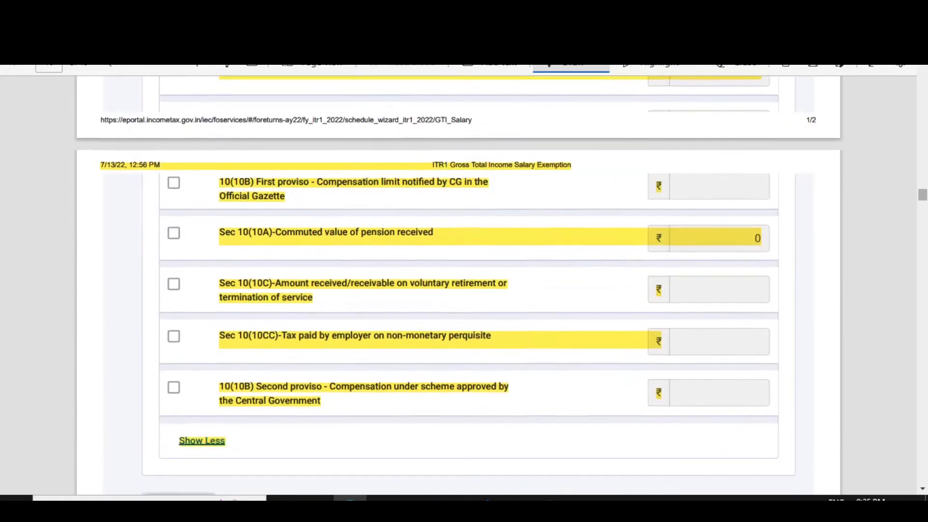
scroll(458, 285, "down", 4)
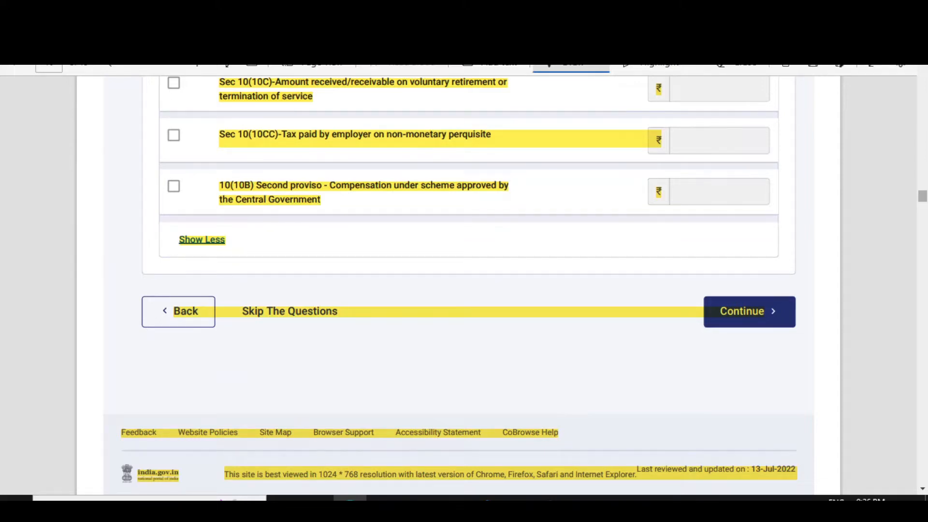
scroll(458, 285, "up", 9)
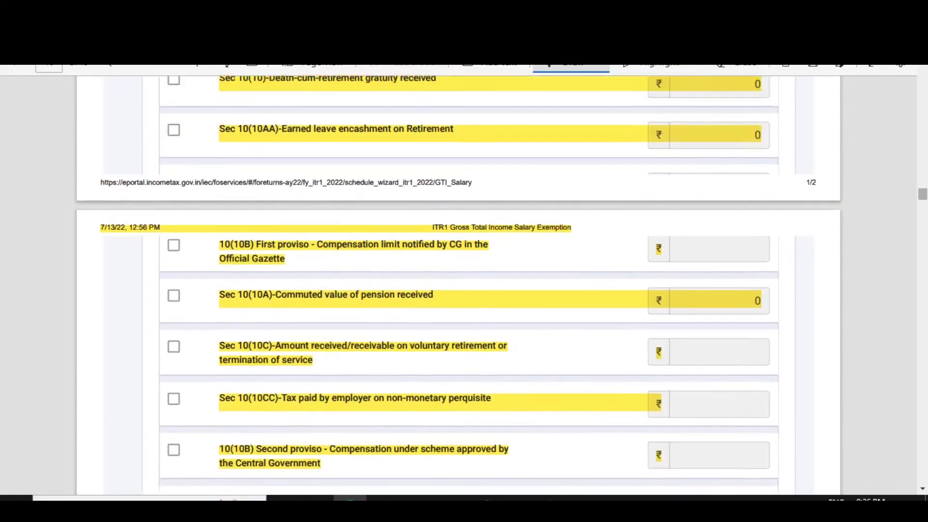
scroll(458, 285, "down", 6)
scroll(458, 280, "down", 10)
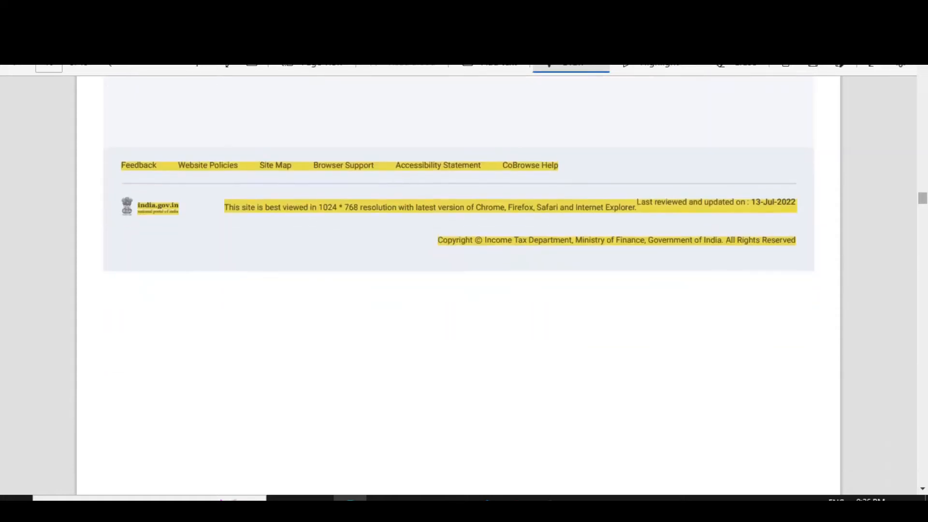
scroll(458, 290, "down", 4)
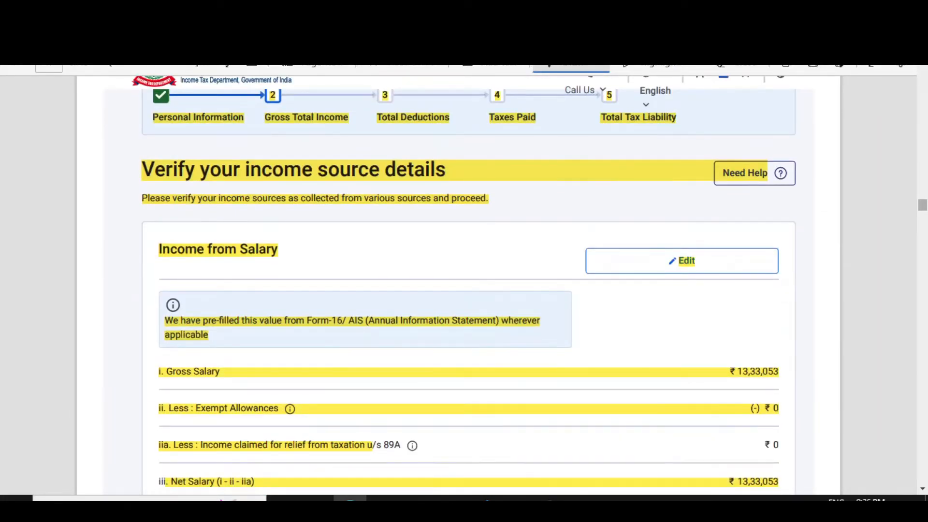
scroll(458, 285, "down", 3)
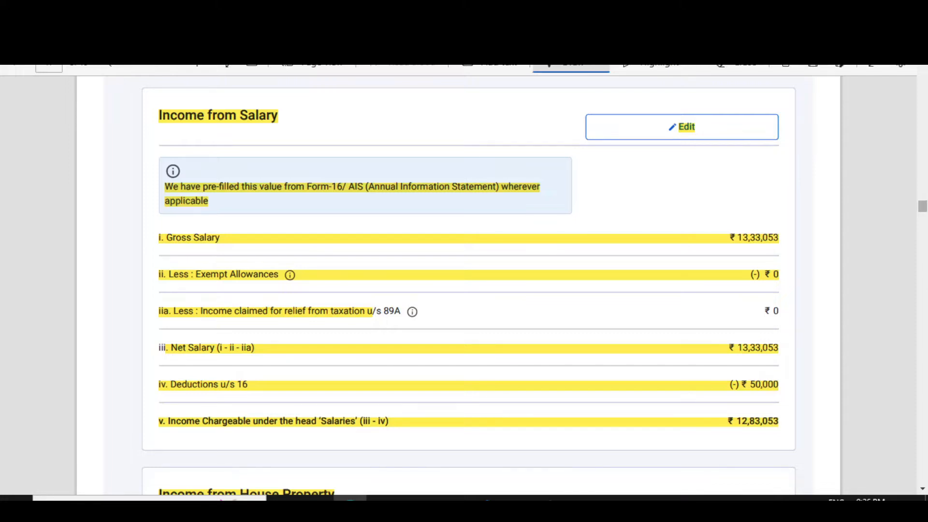
mouse_move(706, 235)
left_mouse_down()
mouse_move(719, 242)
mouse_move(749, 218)
left_mouse_up()
- Go back over the marked salary exemption questions and exemption list, and return to the Income from Salary section
scroll(458, 285, "up", 15)
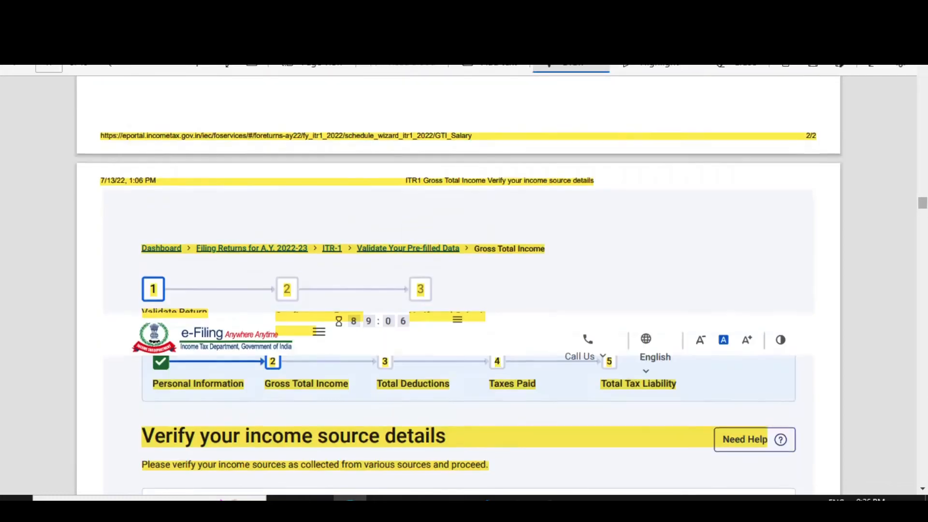
scroll(443, 234, "up", 12)
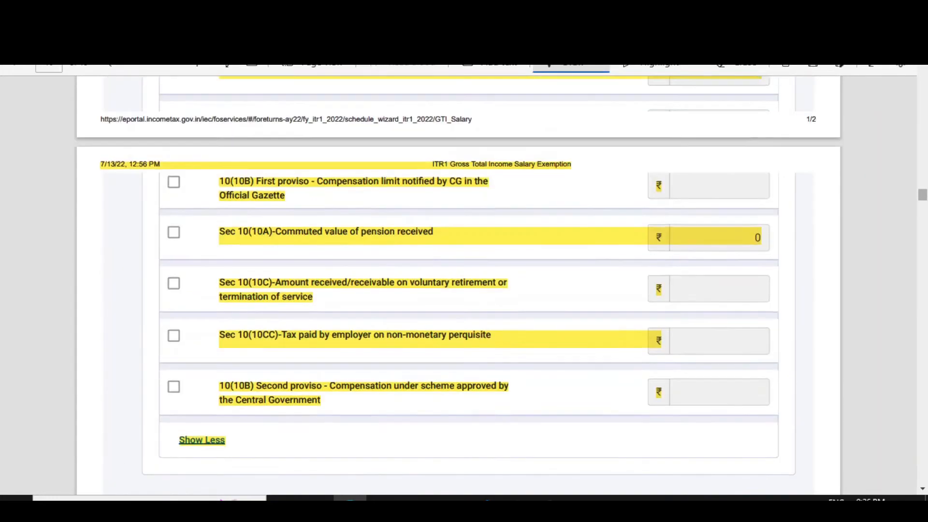
scroll(458, 285, "up", 10)
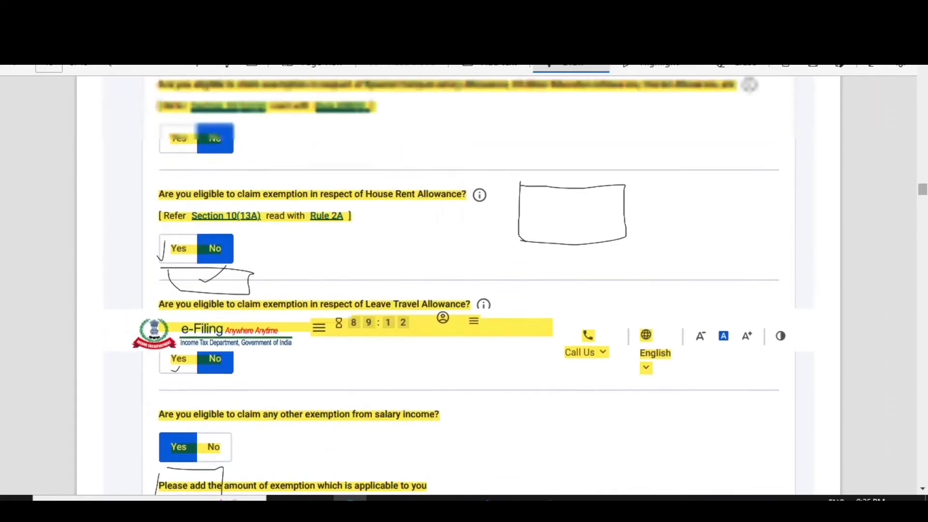
scroll(458, 286, "down", 8)
scroll(458, 285, "down", 15)
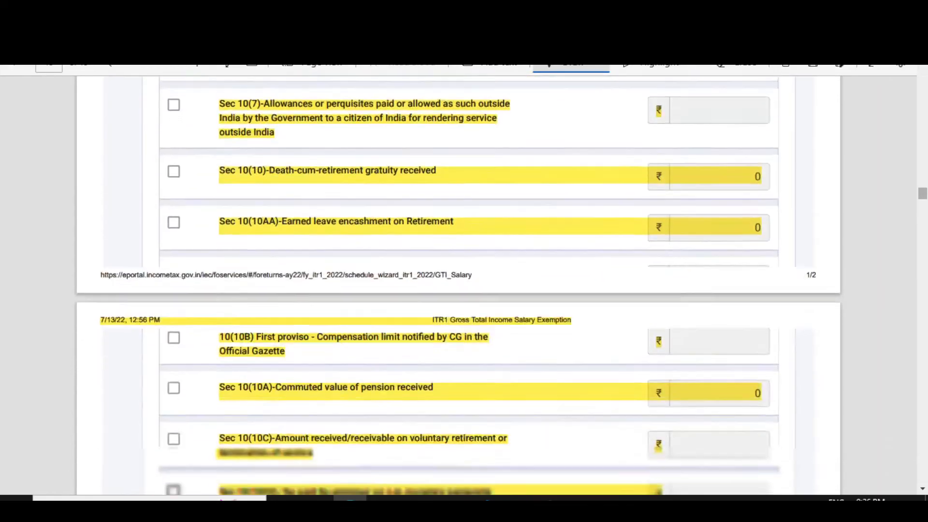
scroll(458, 285, "down", 10)
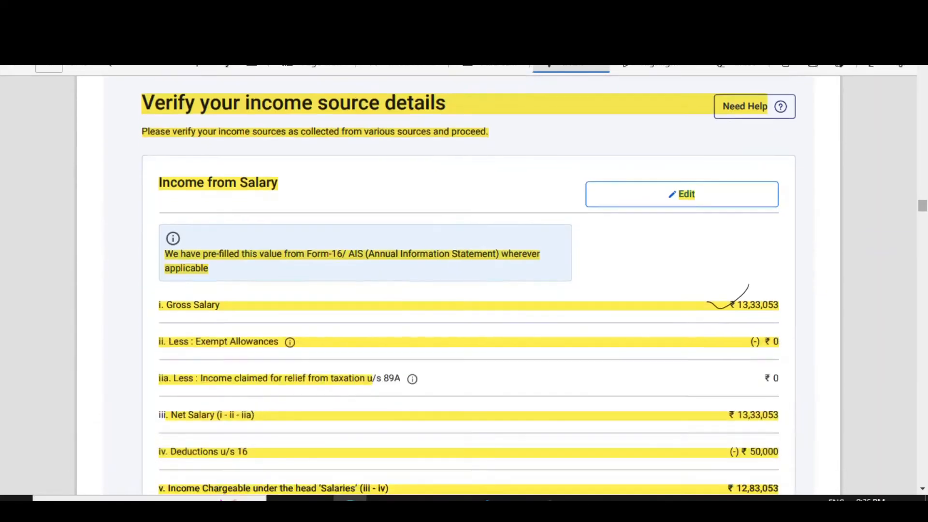
- Tick the amounts for Deductions u/s 16 and Income Chargeable under the head 'Salaries'
scroll(458, 285, "up", 4)
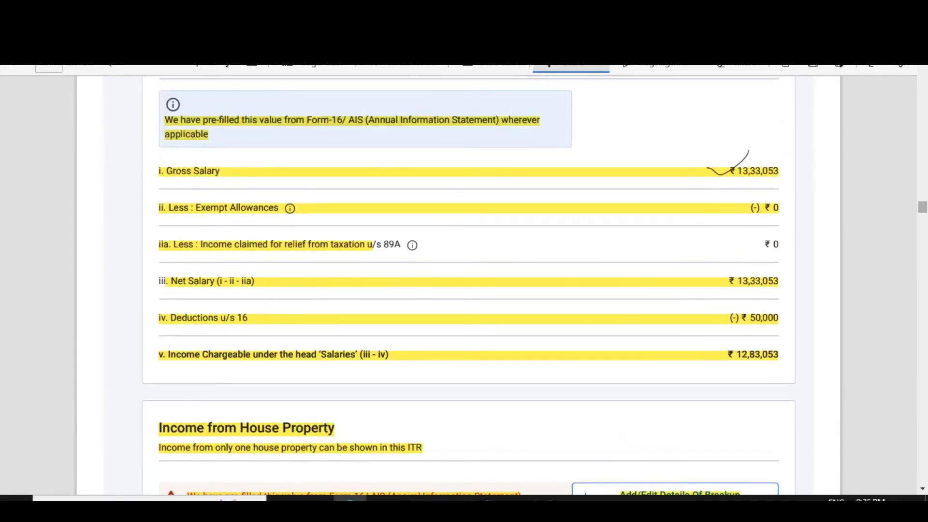
left_click_drag(708, 322, 732, 304)
left_click_drag(694, 358, 729, 344)
- Draw a tick on the Dividend Income checkbox and another beside the Gross Total Income amount
scroll(469, 285, "down", 5)
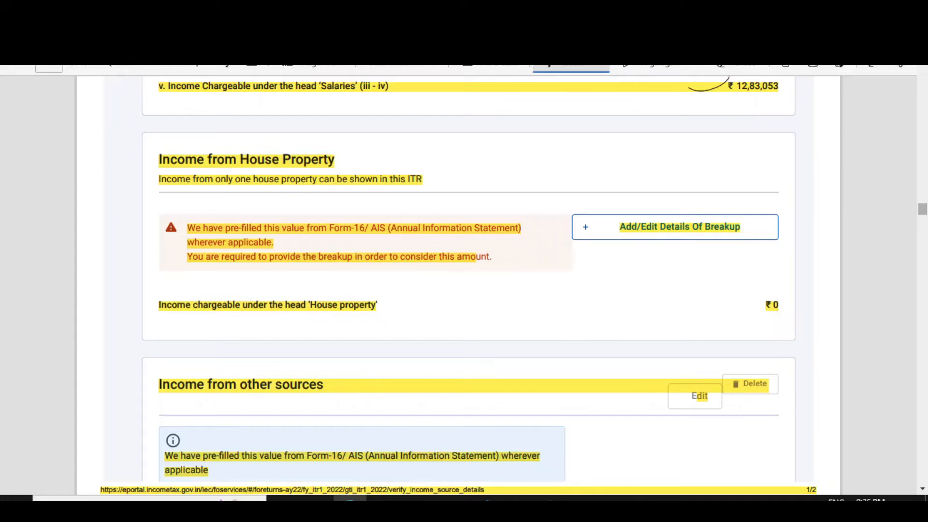
scroll(458, 285, "down", 3)
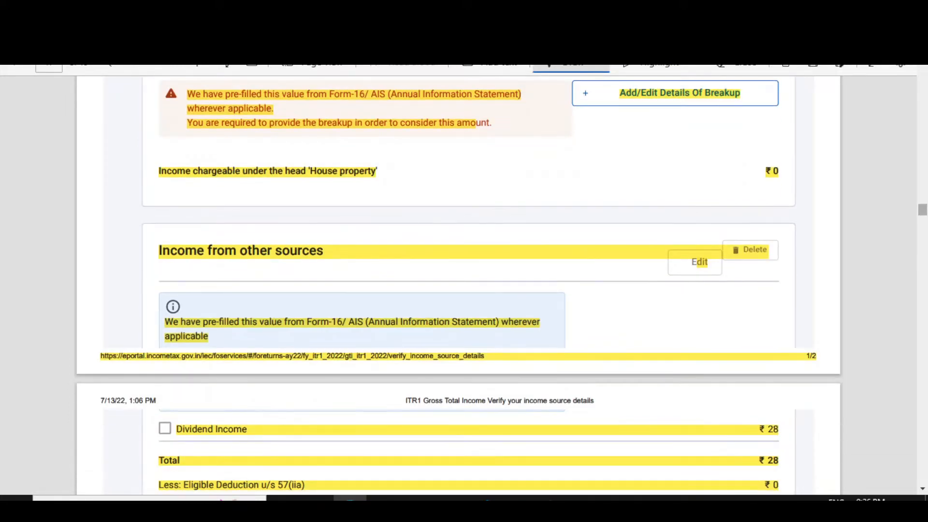
scroll(458, 285, "down", 3)
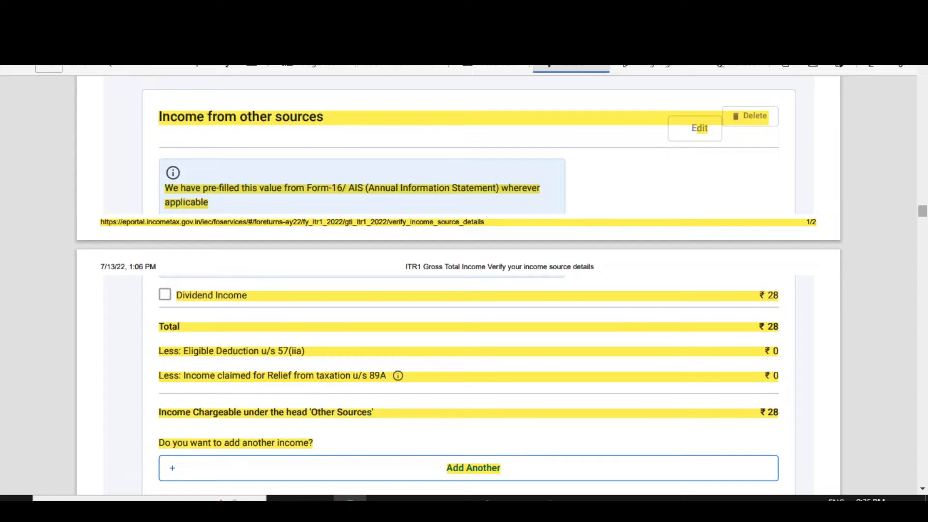
scroll(458, 285, "down", 3)
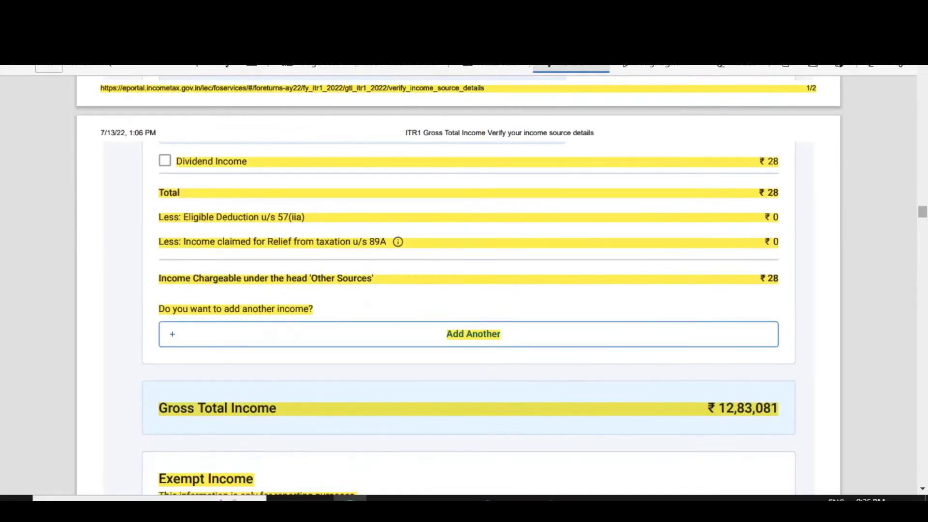
left_click_drag(164, 160, 188, 142)
scroll(459, 285, "down", 3)
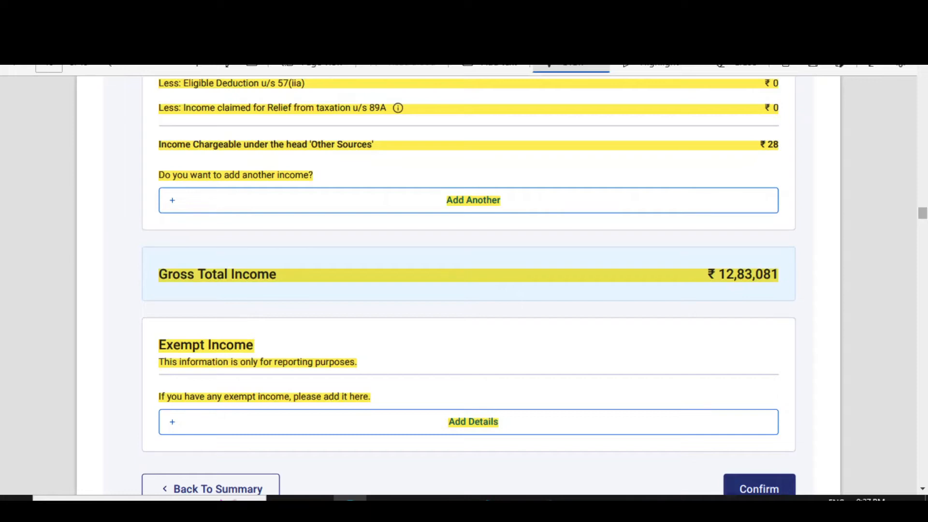
left_click_drag(689, 271, 715, 258)
- Review the Income from House Property and other sources sections again, through to the Confirm button at the page end
scroll(715, 261, "up", 6)
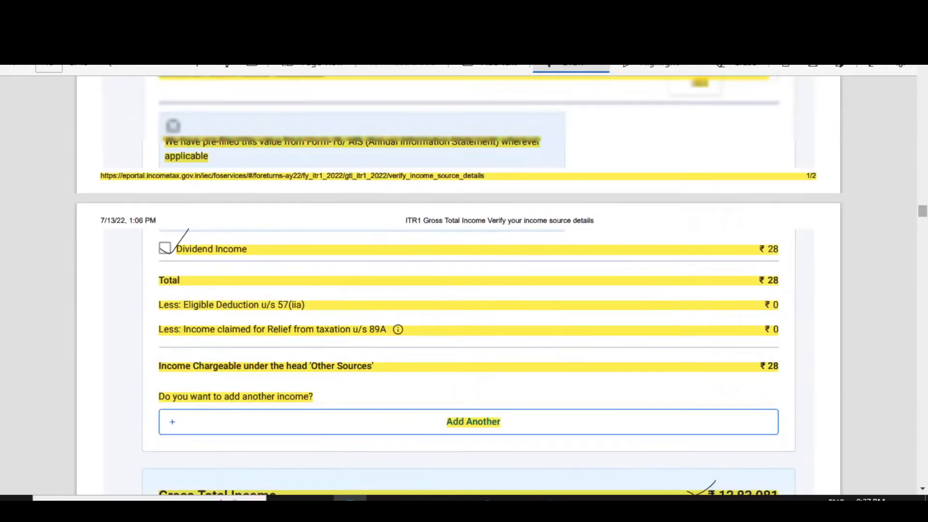
scroll(456, 285, "up", 6)
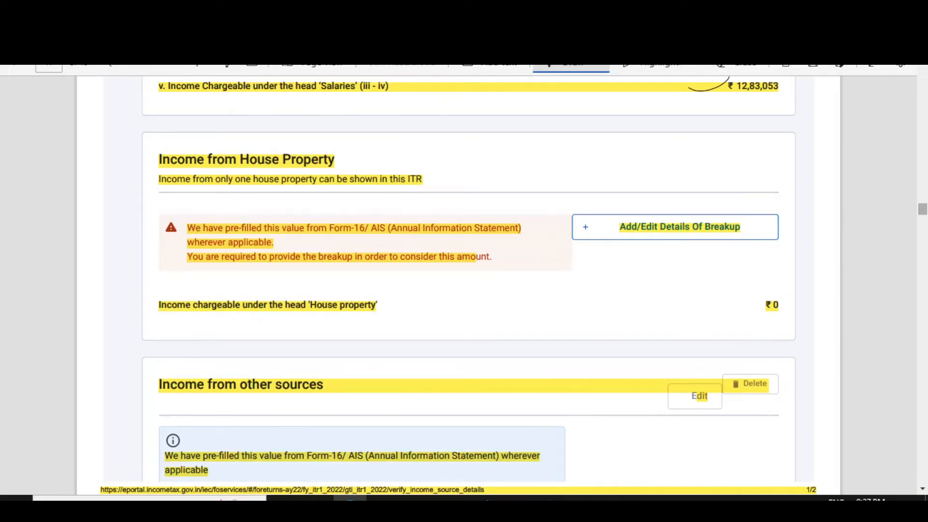
scroll(456, 286, "up", 3)
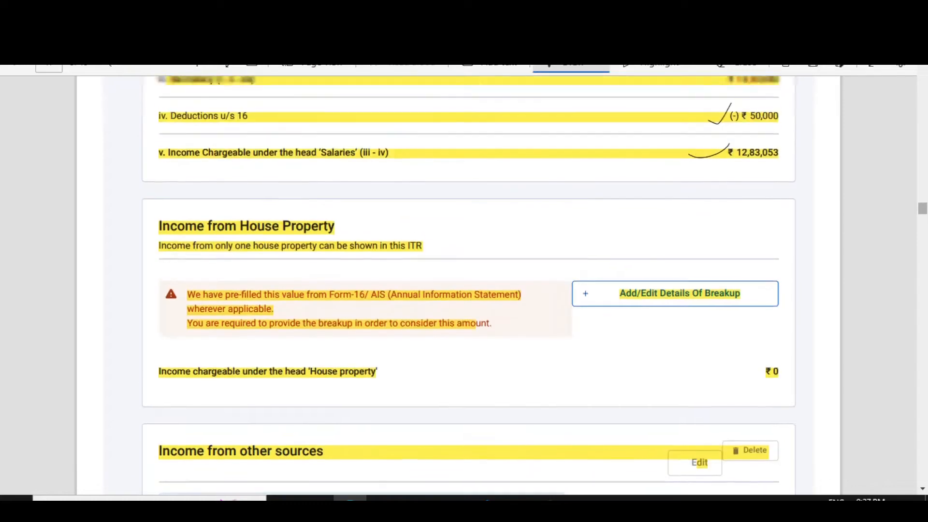
scroll(456, 285, "down", 3)
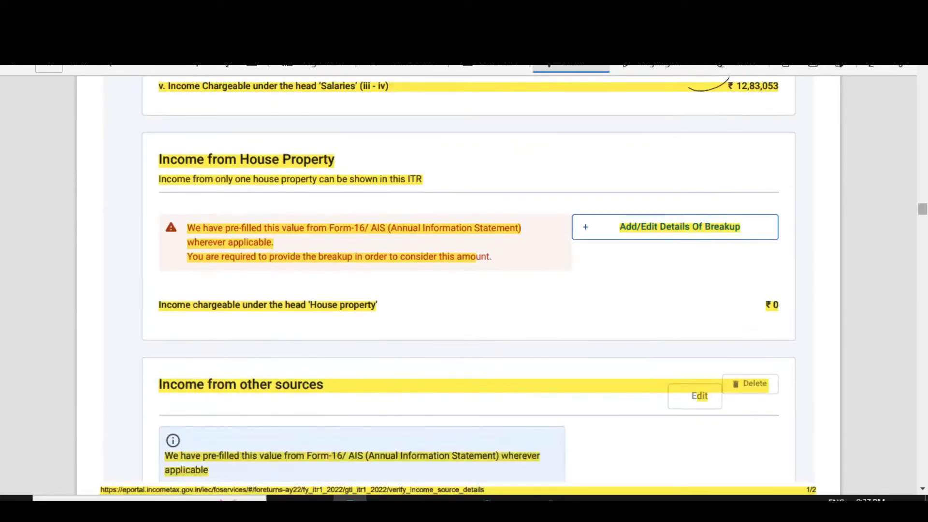
scroll(457, 285, "down", 15)
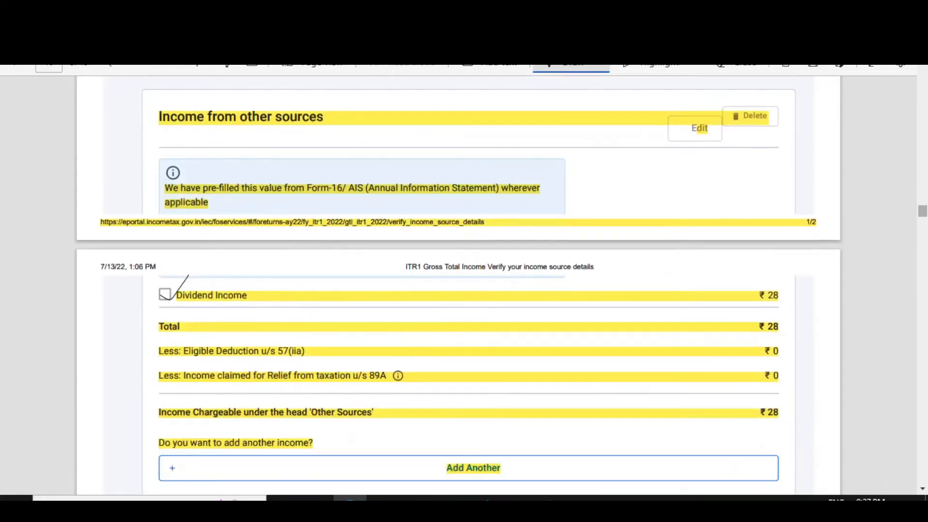
scroll(457, 285, "down", 3)
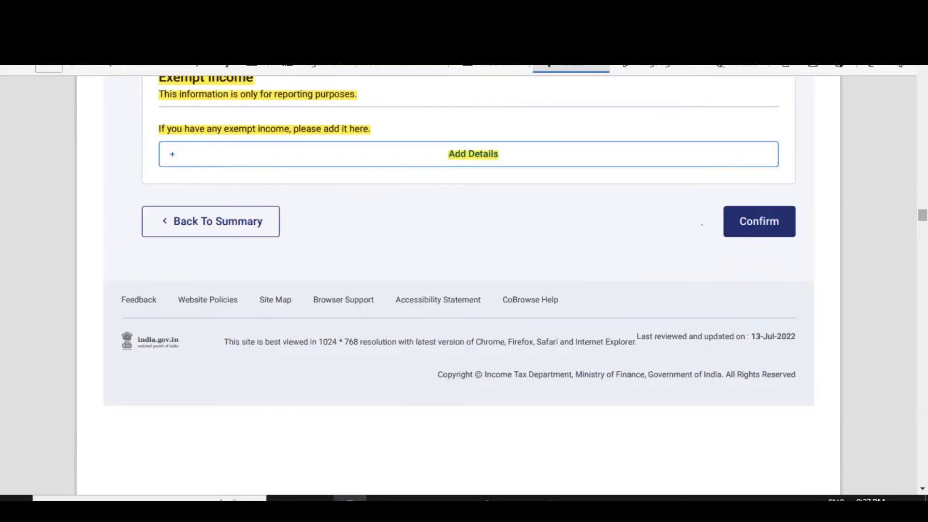
- Draw a tick at the Confirm button and another beside the Deduction page heading
left_click_drag(702, 225, 738, 181)
scroll(458, 285, "down", 20)
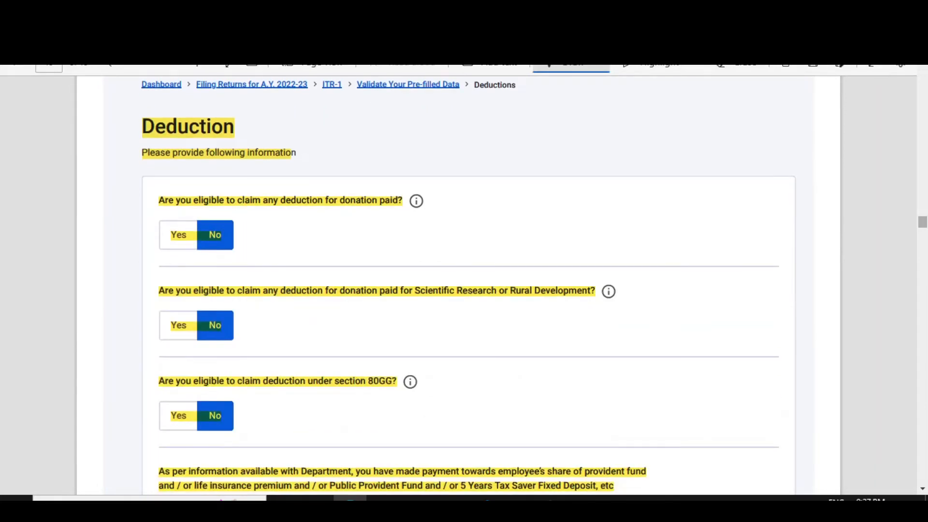
left_click_drag(128, 143, 153, 117)
- Draw boxes beneath the Yes/No answers for donation paid and for donation to Scientific Research or Rural Development
mouse_move(164, 252)
left_mouse_down()
mouse_move(211, 254)
mouse_move(240, 274)
mouse_move(232, 277)
left_mouse_up()
mouse_move(170, 258)
left_mouse_down()
mouse_move(180, 274)
mouse_move(241, 274)
mouse_move(236, 255)
left_mouse_up()
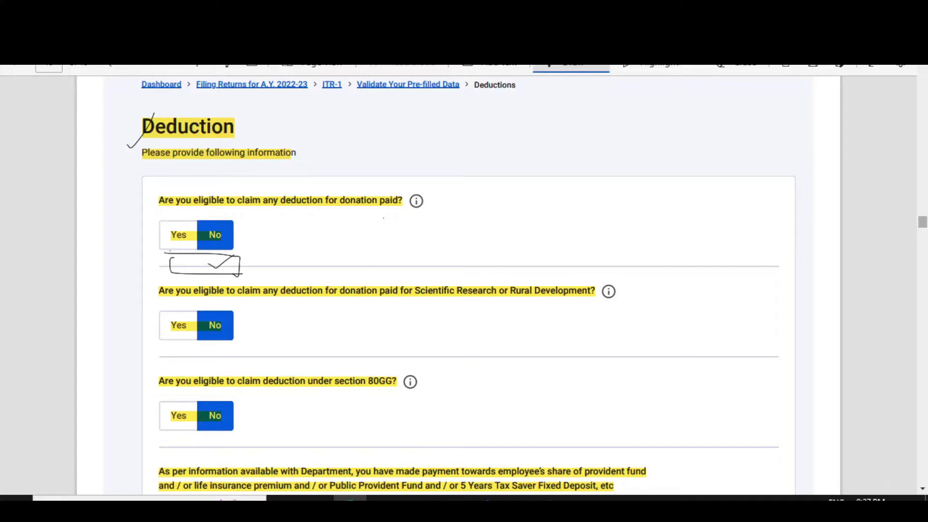
scroll(461, 286, "down", 3)
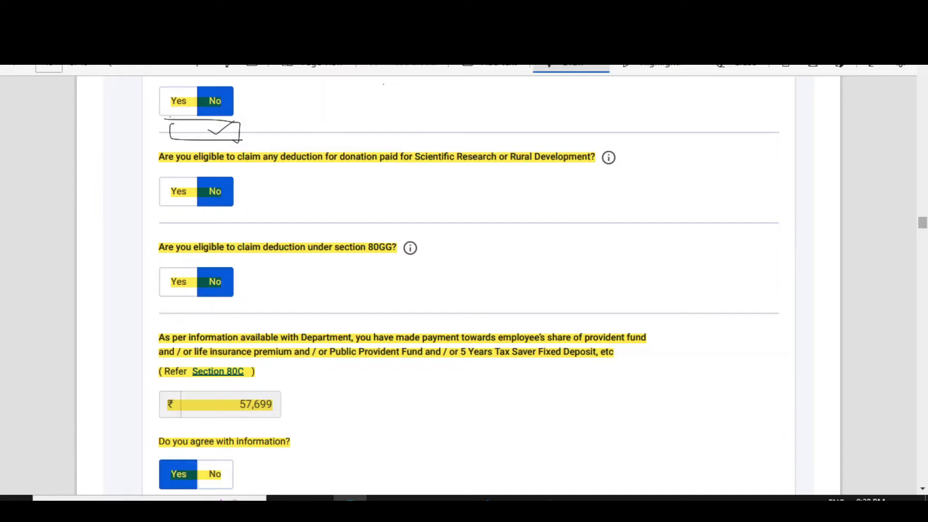
mouse_move(166, 207)
left_mouse_down()
mouse_move(251, 211)
mouse_move(250, 225)
left_mouse_up()
mouse_move(164, 210)
left_mouse_down()
mouse_move(163, 232)
mouse_move(254, 233)
left_mouse_up()
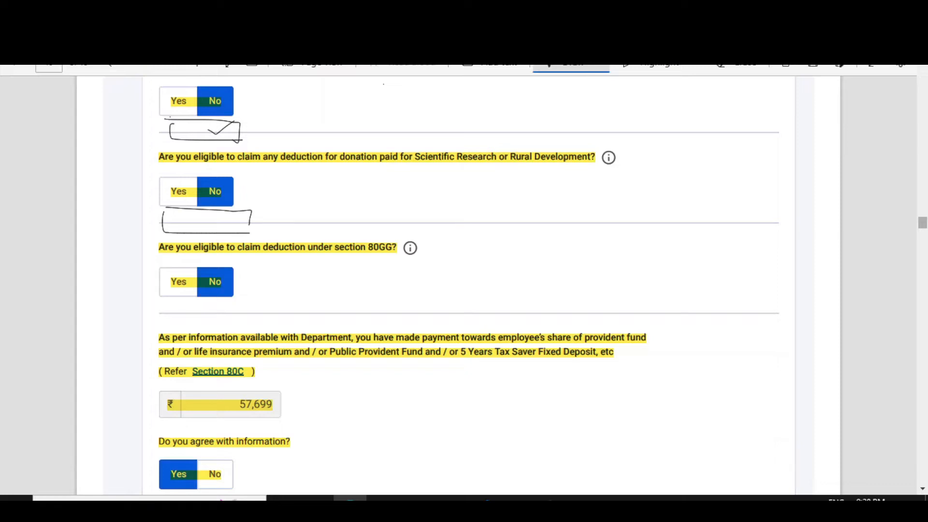
- Mark section 80GG, circle the Section 80C reference, and draw ticks beside it and its amount field
scroll(464, 285, "down", 1)
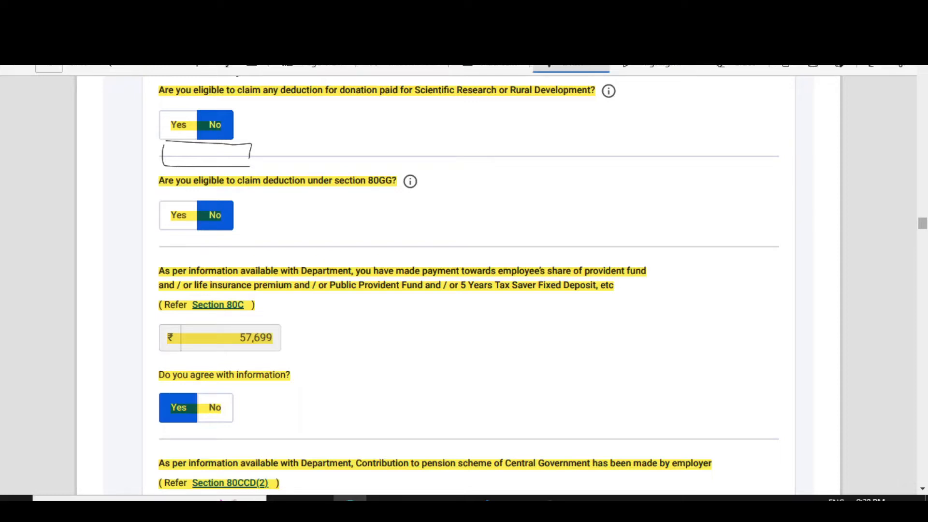
left_click_drag(348, 169, 361, 167)
scroll(464, 285, "down", 3)
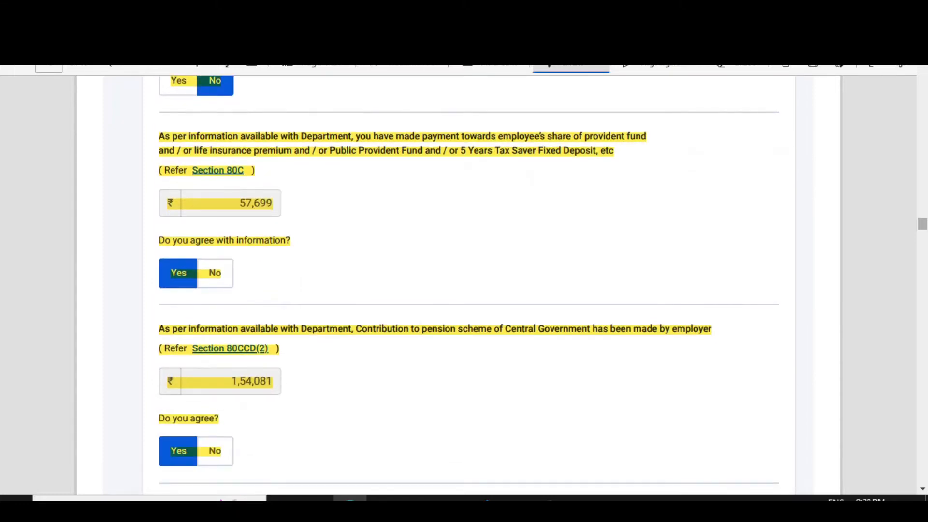
mouse_move(195, 179)
left_mouse_down()
mouse_move(258, 181)
mouse_move(220, 152)
mouse_move(187, 166)
left_mouse_up()
left_click_drag(315, 177, 333, 173)
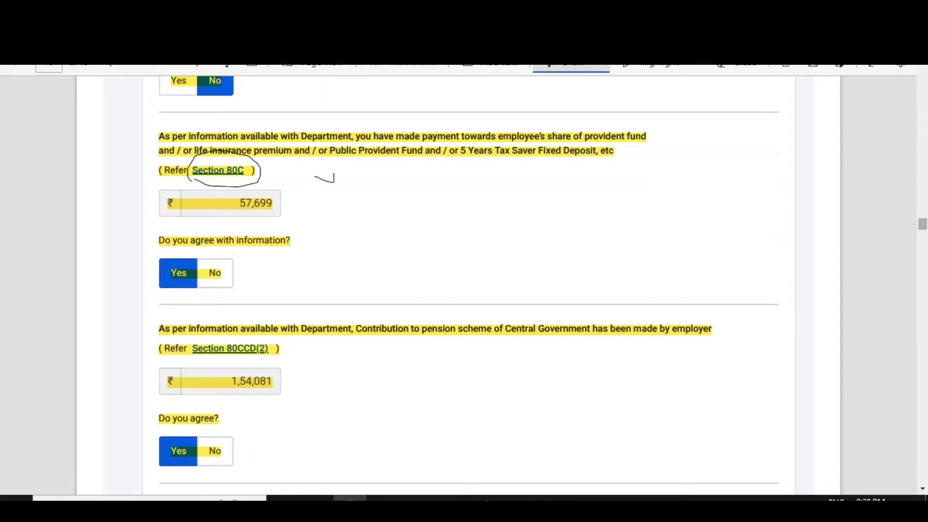
left_click_drag(150, 210, 167, 194)
- Go back to the Scientific Research or Rural Development donation question and draw a tick beside its No answer
scroll(464, 285, "up", 3)
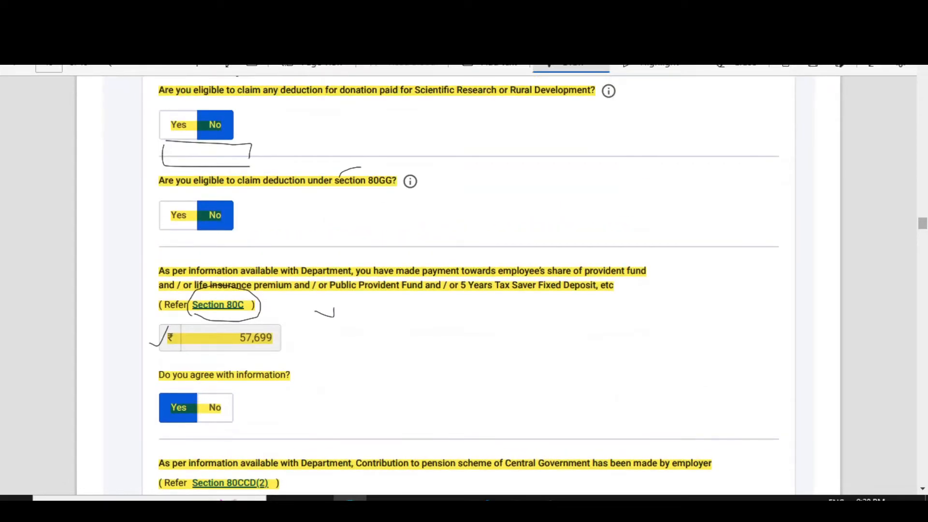
scroll(463, 285, "up", 3)
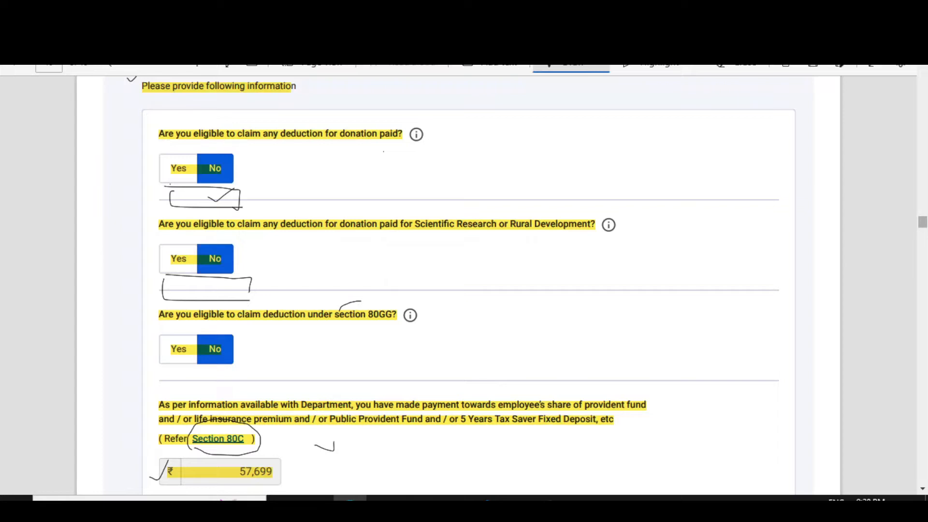
mouse_move(238, 252)
left_mouse_down()
mouse_move(247, 257)
mouse_move(260, 237)
left_mouse_up()
- Tick the Yes agreement for Section 80C, circle its 57,699 amount, and draw a ticked box beneath the answer
scroll(463, 285, "down", 4)
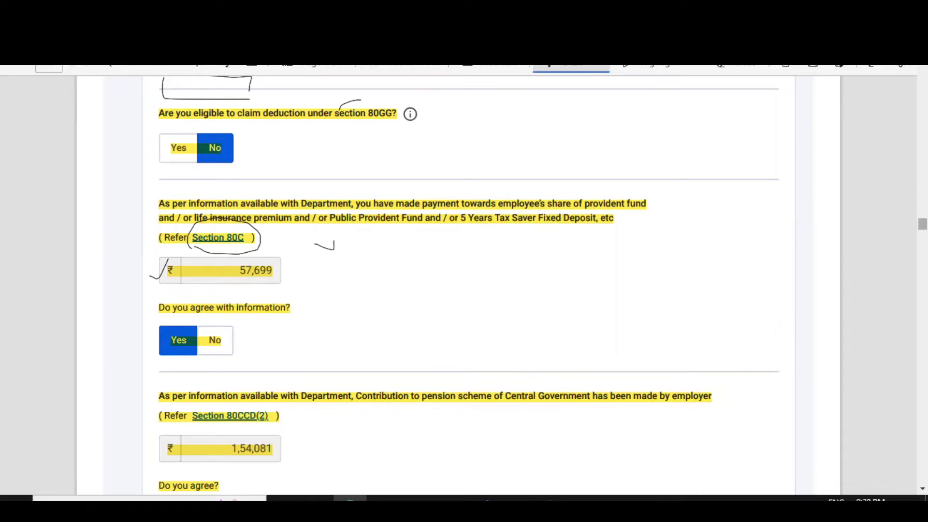
left_click_drag(149, 341, 175, 308)
mouse_move(290, 262)
left_mouse_down()
mouse_move(264, 258)
mouse_move(229, 275)
mouse_move(267, 290)
mouse_move(279, 261)
left_mouse_up()
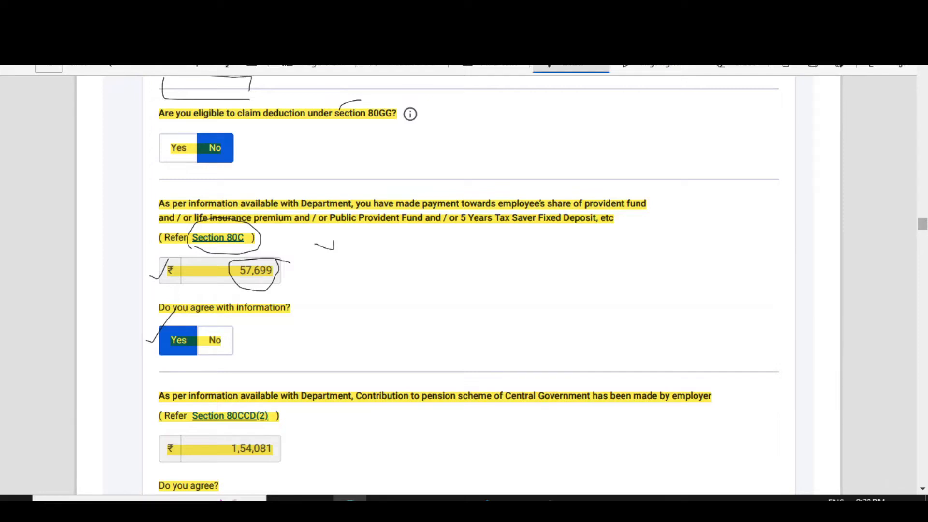
mouse_move(161, 362)
left_mouse_down()
mouse_move(226, 367)
mouse_move(228, 384)
mouse_move(159, 387)
mouse_move(159, 362)
mouse_move(223, 363)
mouse_move(226, 377)
mouse_move(181, 380)
mouse_move(212, 364)
left_mouse_up()
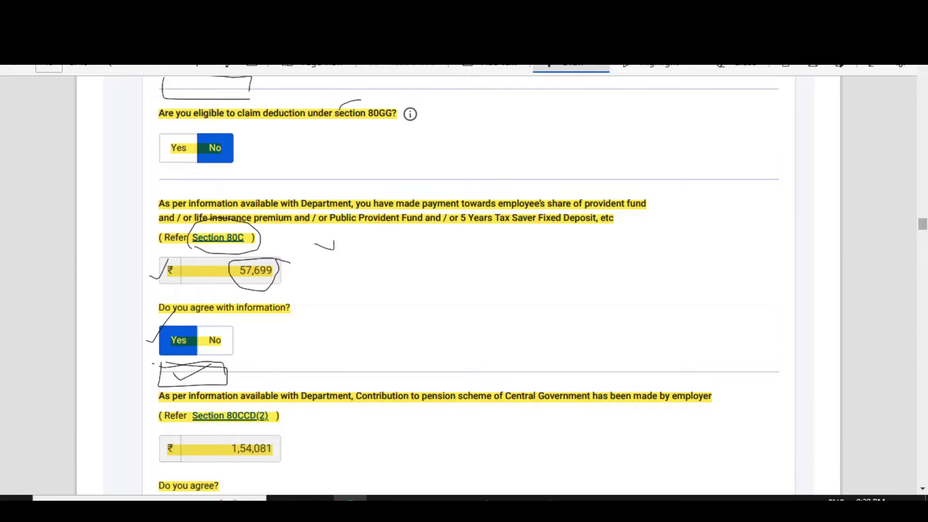
left_click_drag(269, 280, 289, 265)
mouse_move(189, 374)
left_mouse_down()
mouse_move(198, 381)
mouse_move(218, 372)
left_mouse_up()
- Tick the Section 80CCD(2) reference and its 1,54,081 amount, and draw a box beneath its Yes/No answer
scroll(464, 285, "down", 4)
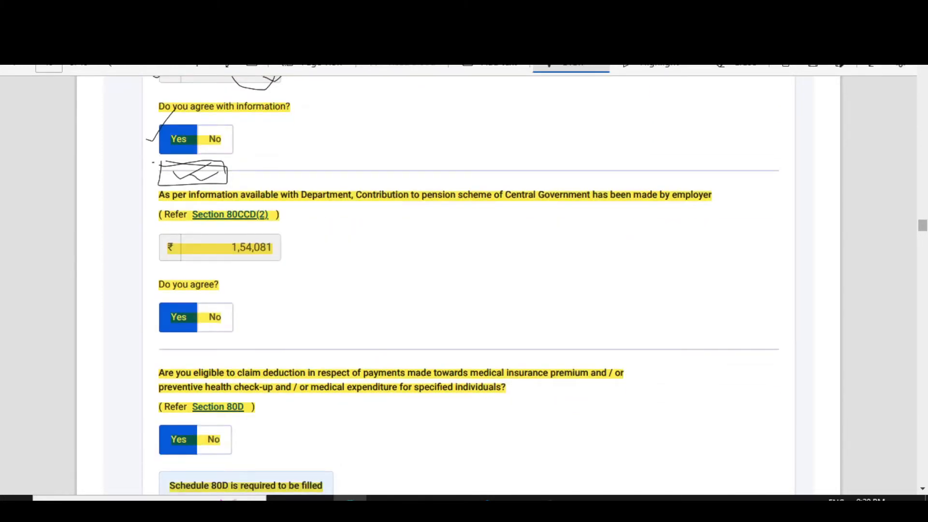
mouse_move(282, 215)
left_mouse_down()
mouse_move(289, 221)
mouse_move(301, 209)
left_mouse_up()
left_click_drag(279, 249, 312, 240)
mouse_move(158, 342)
left_mouse_down()
mouse_move(245, 346)
mouse_move(241, 371)
mouse_move(166, 349)
left_mouse_up()
- Draw a tick on the 'Schedule 80D is required to be filled' note under the medical insurance question
scroll(464, 285, "down", 1)
scroll(464, 285, "down", 2)
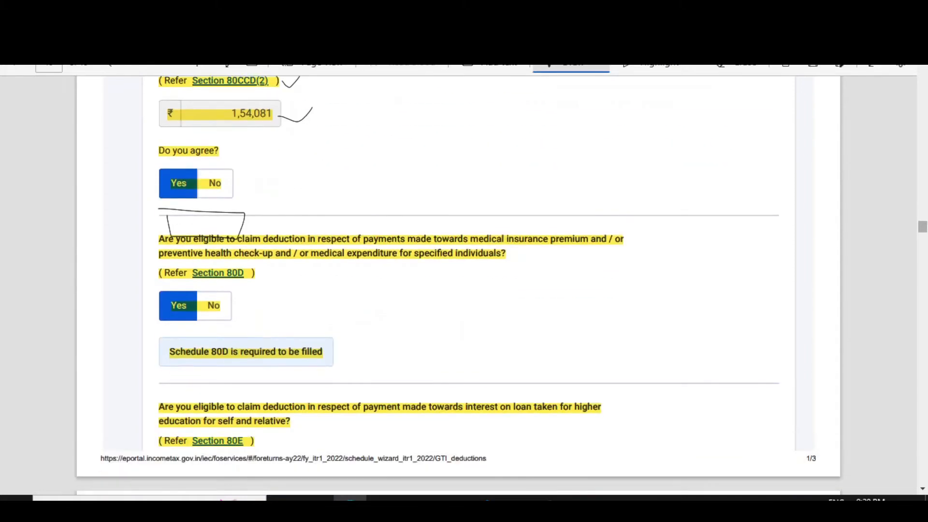
scroll(464, 285, "down", 1)
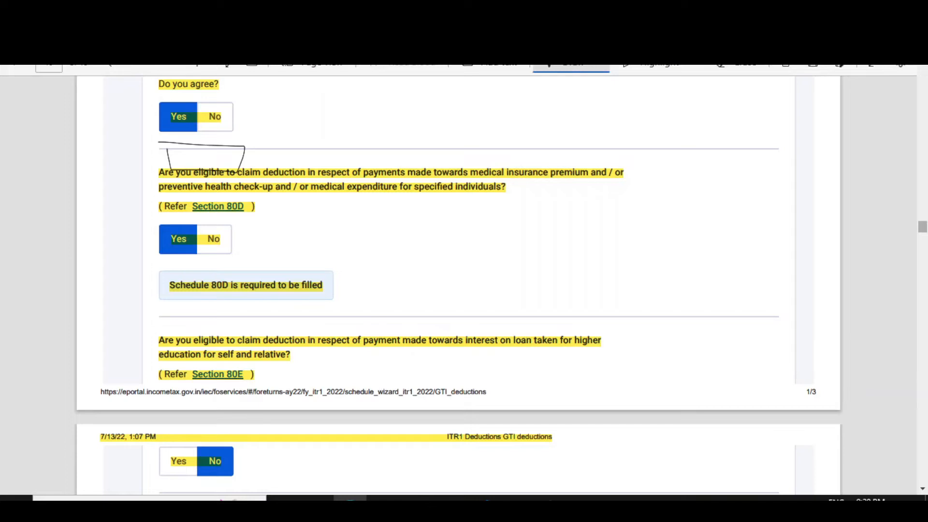
left_click_drag(165, 294, 202, 278)
- Go past the 80E, 80TTA and other deduction questions, and mark the 80CCC Pension Fund checkbox and its amount field
scroll(458, 285, "down", 1)
scroll(458, 285, "up", 3)
scroll(458, 285, "down", 7)
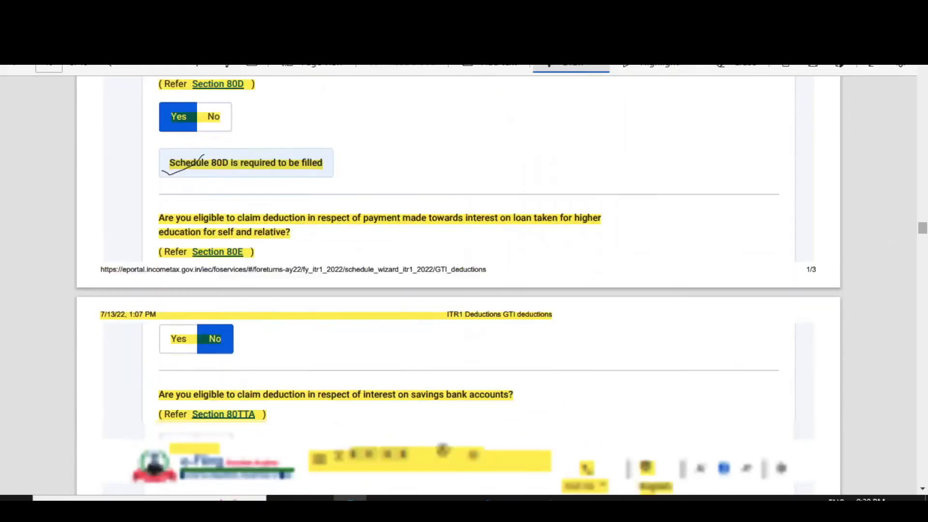
scroll(458, 285, "down", 2)
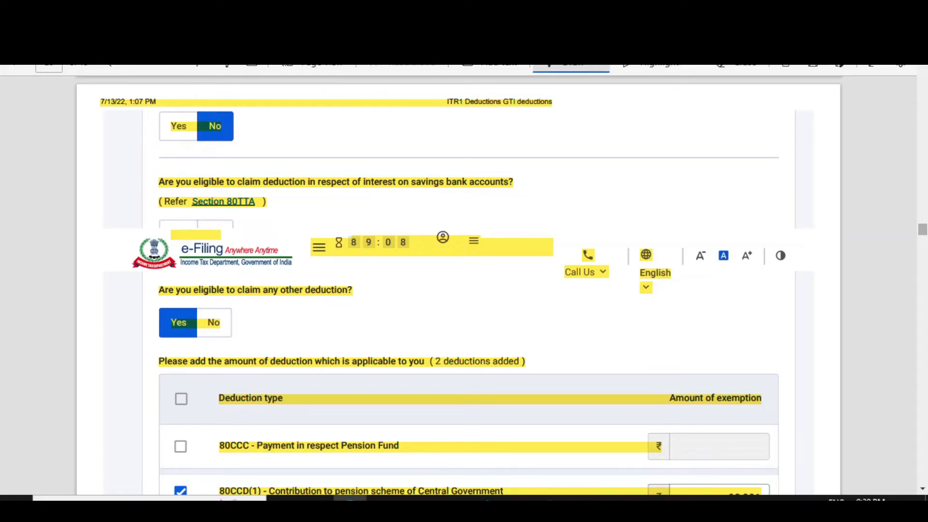
scroll(458, 285, "down", 3)
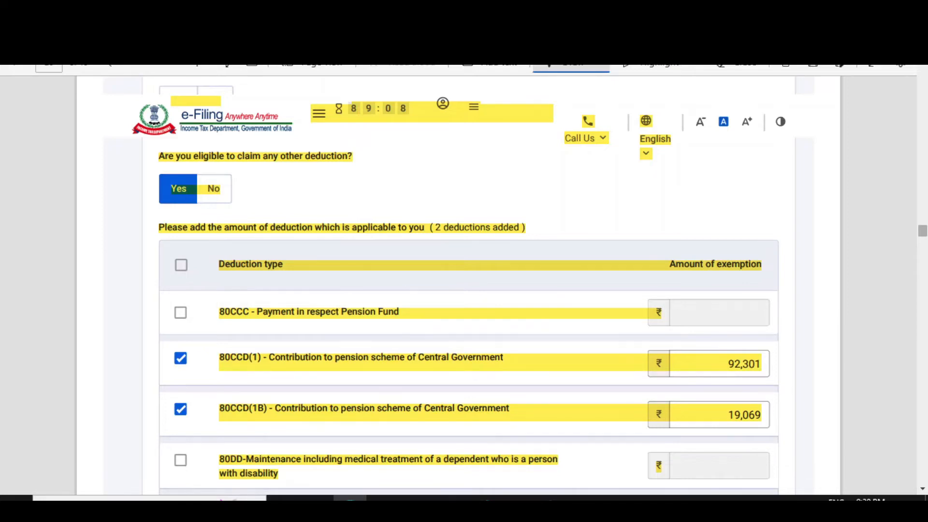
scroll(458, 285, "down", 3)
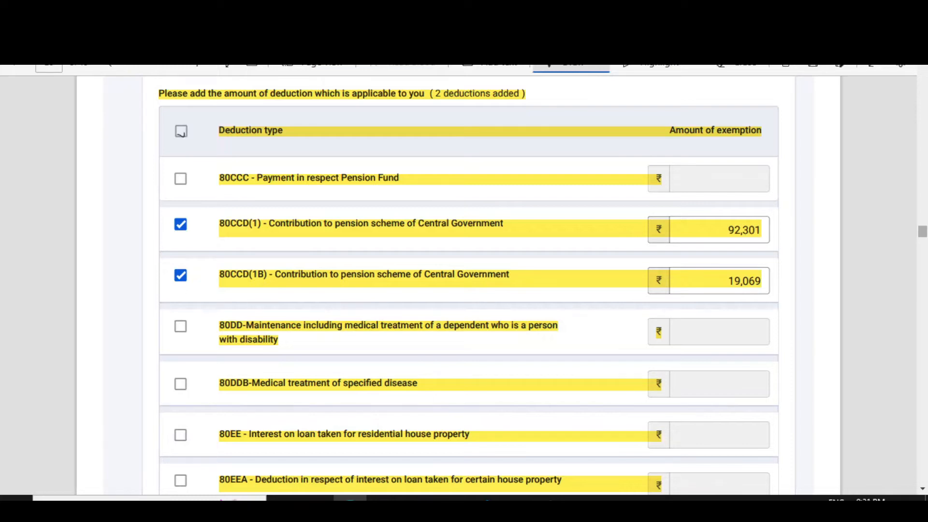
left_click_drag(179, 178, 192, 167)
left_click_drag(691, 177, 718, 182)
- Continue past the remaining deduction types to the health insurance premia page and tick its Edit 80D Deduction heading
scroll(469, 286, "down", 7)
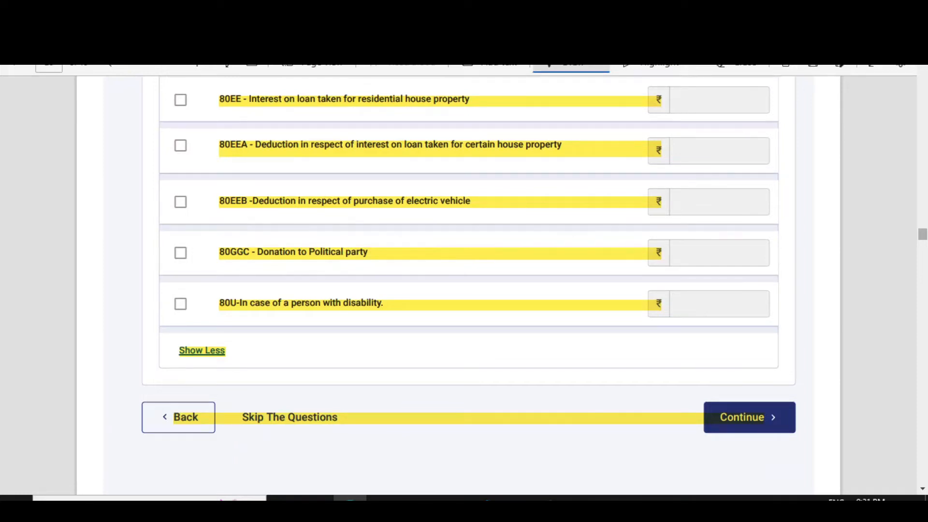
scroll(458, 283, "down", 12)
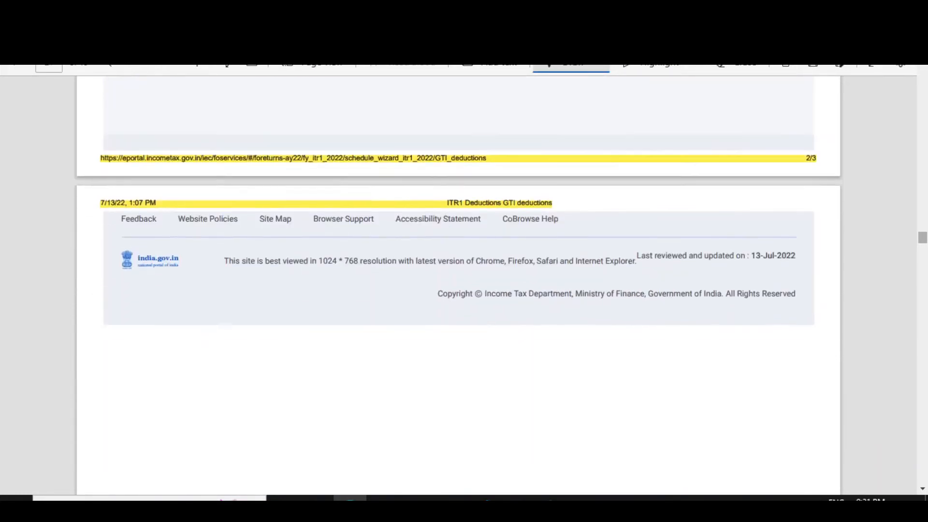
scroll(459, 283, "down", 15)
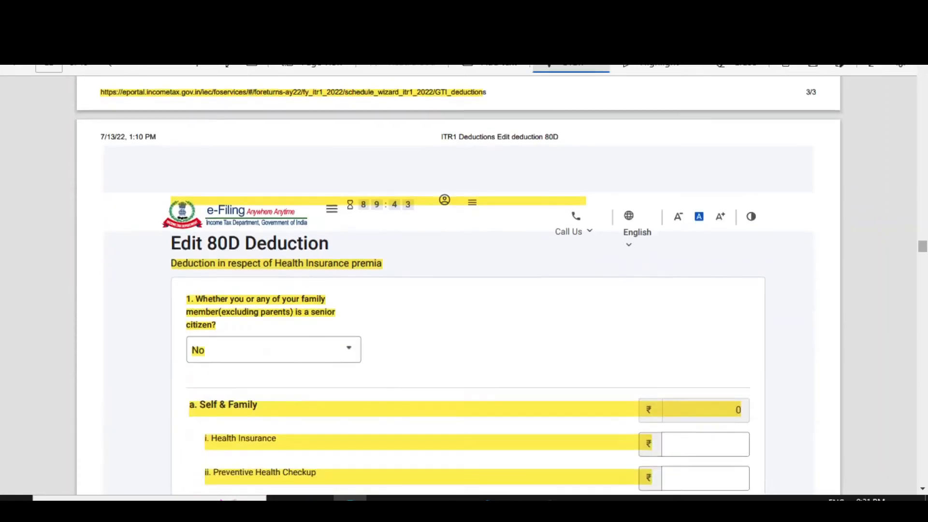
scroll(458, 283, "up", 2)
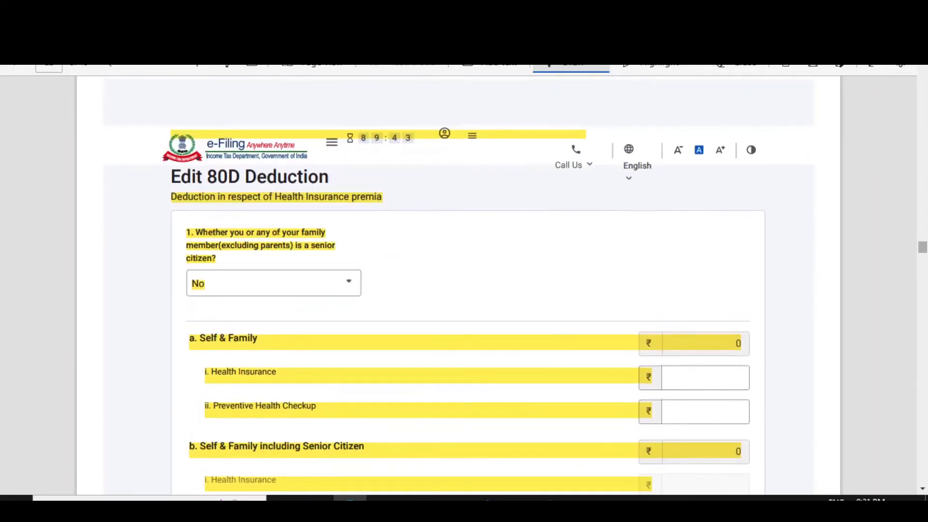
left_click_drag(161, 190, 201, 165)
- Look over the 80C to 80CCD(2) entries on the Verify your deductions page and return to the Edit 80D Deduction form
scroll(458, 282, "down", 15)
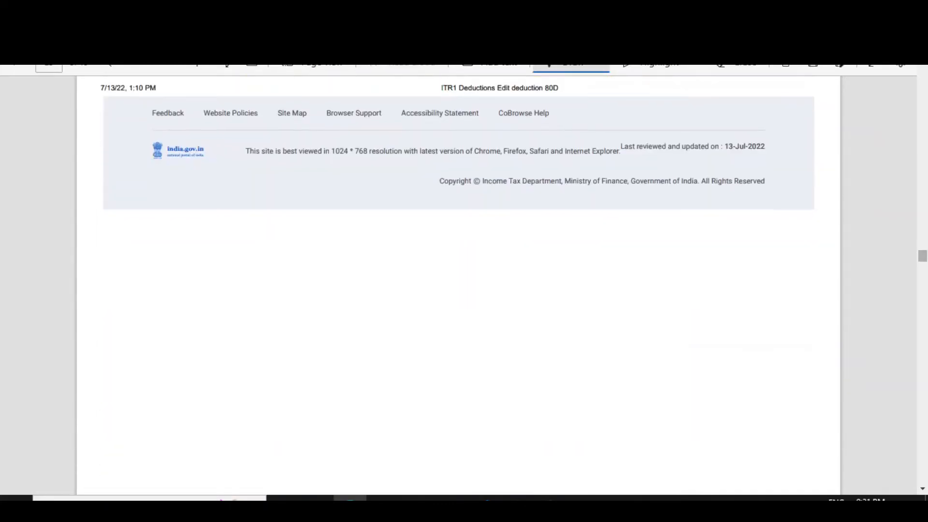
scroll(458, 282, "down", 12)
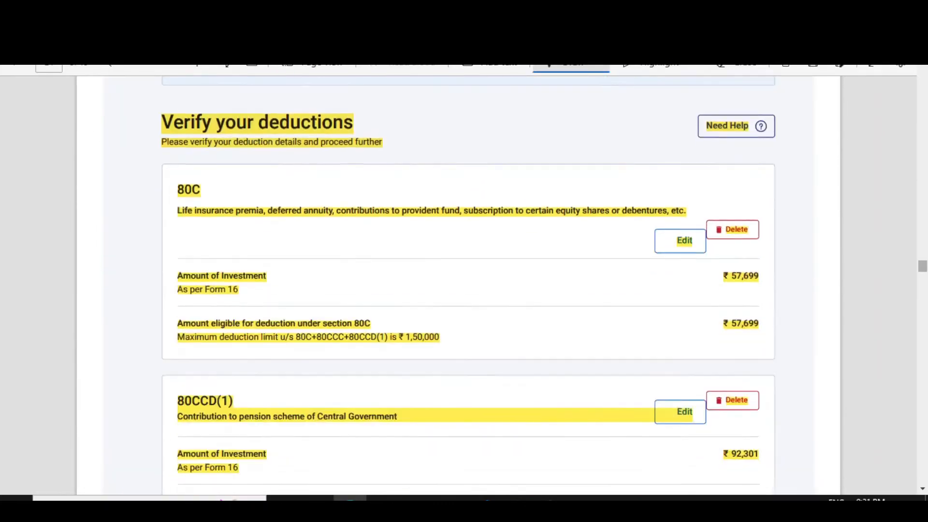
scroll(458, 283, "down", 7)
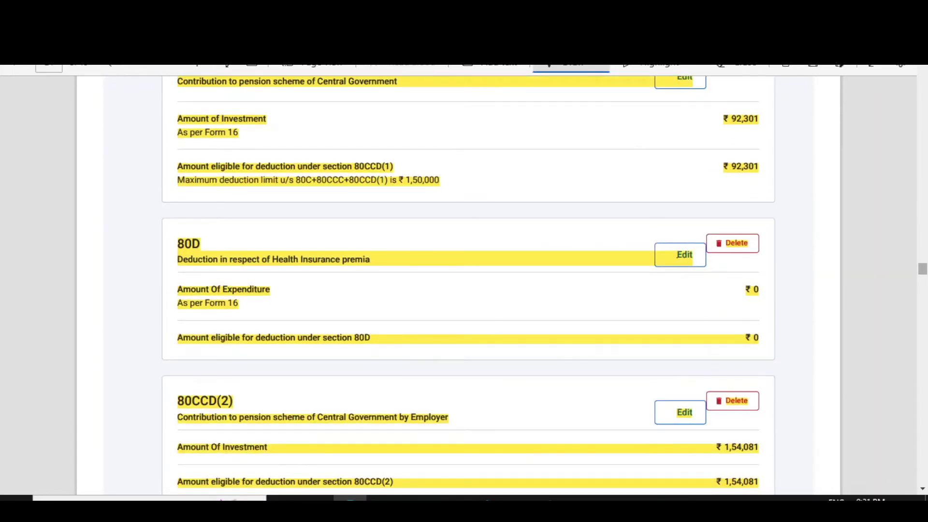
scroll(458, 283, "up", 10)
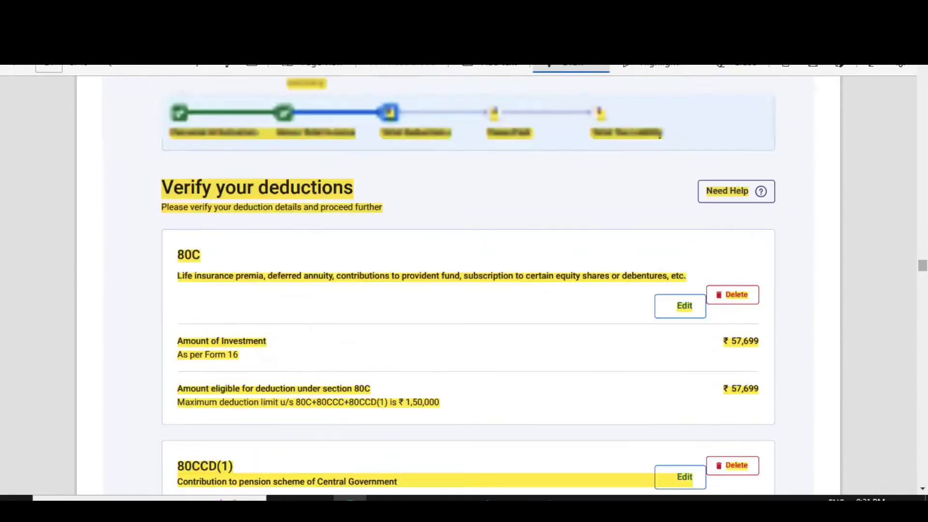
scroll(458, 283, "up", 8)
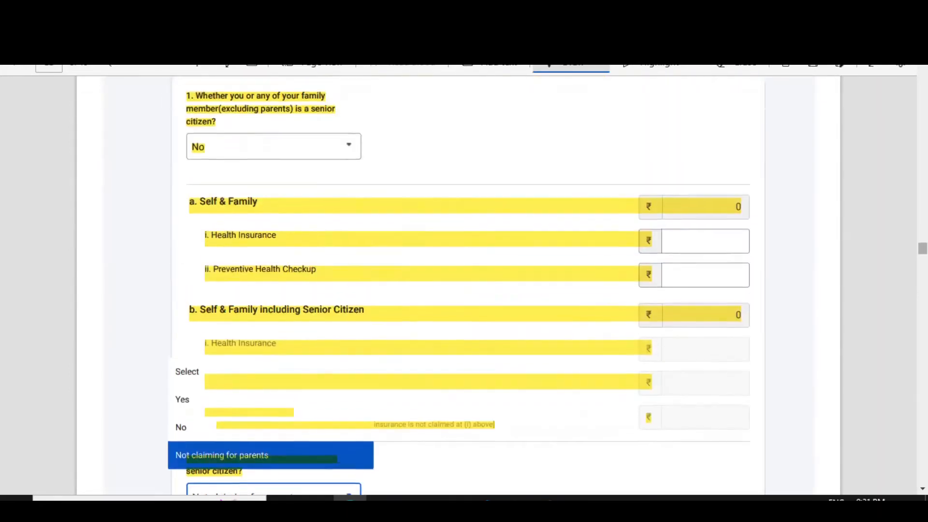
scroll(458, 283, "down", 3)
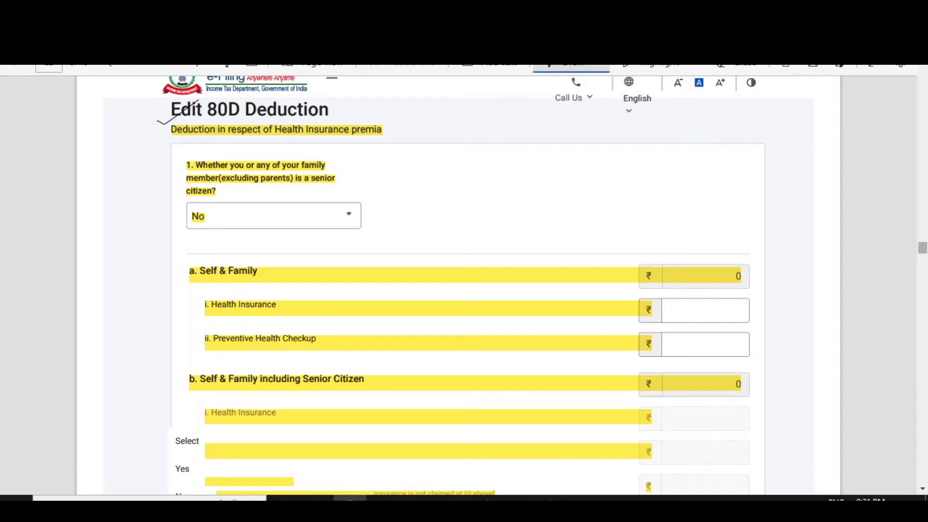
- Tick the No answer to the family senior citizen question and the Self & Family Health Insurance and Preventive Health Checkup amount fields
left_click_drag(221, 222, 247, 209)
left_click_drag(277, 212, 295, 210)
scroll(464, 286, "down", 1)
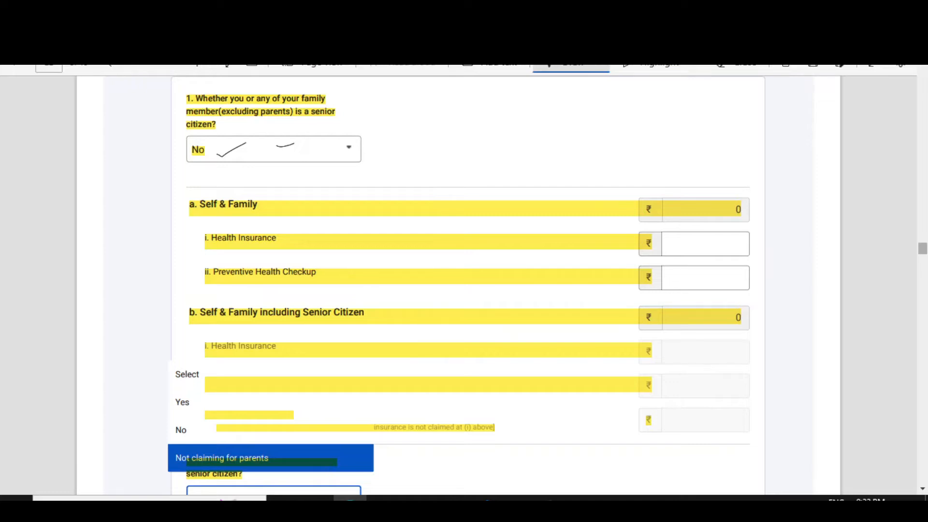
left_click_drag(670, 283, 691, 273)
left_click_drag(677, 237, 705, 237)
- Draw a line down the Self & Family including Senior Citizen amount fields and tick the 'Not claiming for parents' choice
scroll(463, 285, "down", 3)
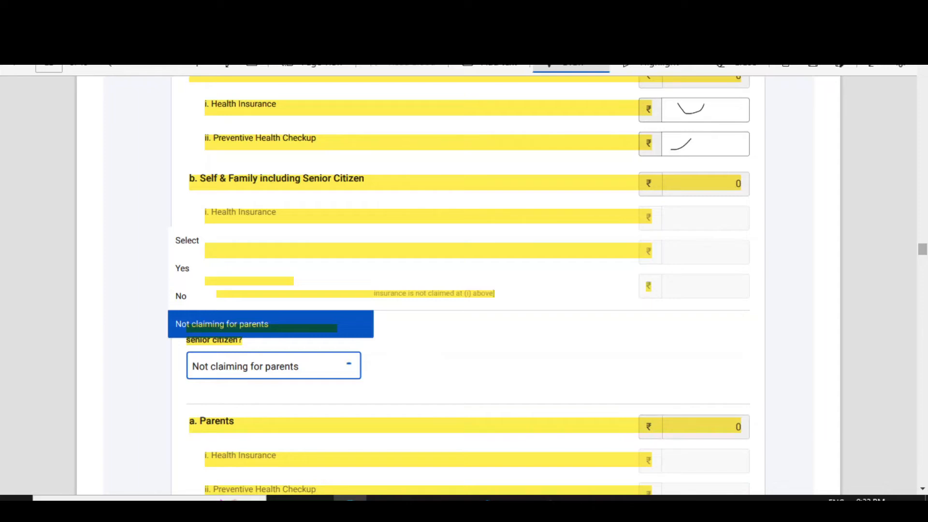
left_click_drag(676, 209, 683, 279)
scroll(464, 285, "down", 3)
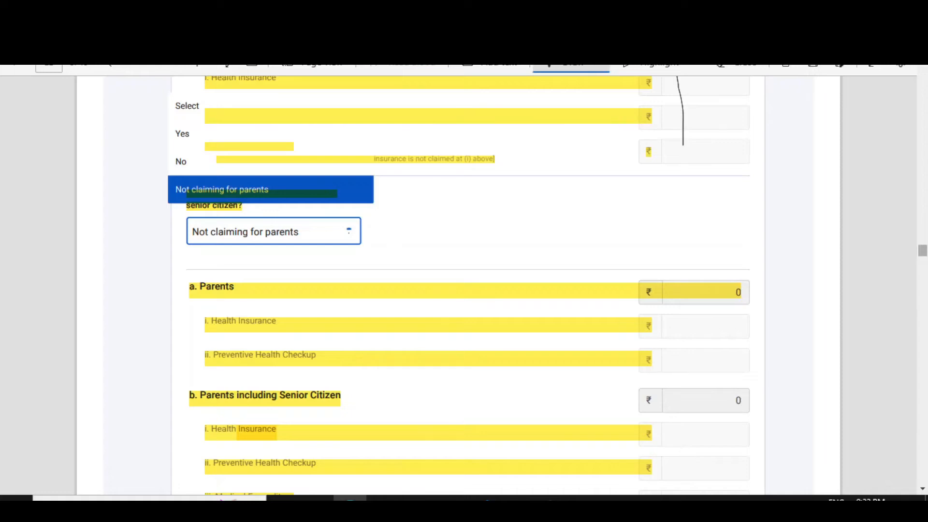
left_click_drag(169, 239, 206, 213)
- Review the Parents fields and Eligible Amount of Deduction through to the Save button, and return to the parents question
scroll(466, 286, "down", 3)
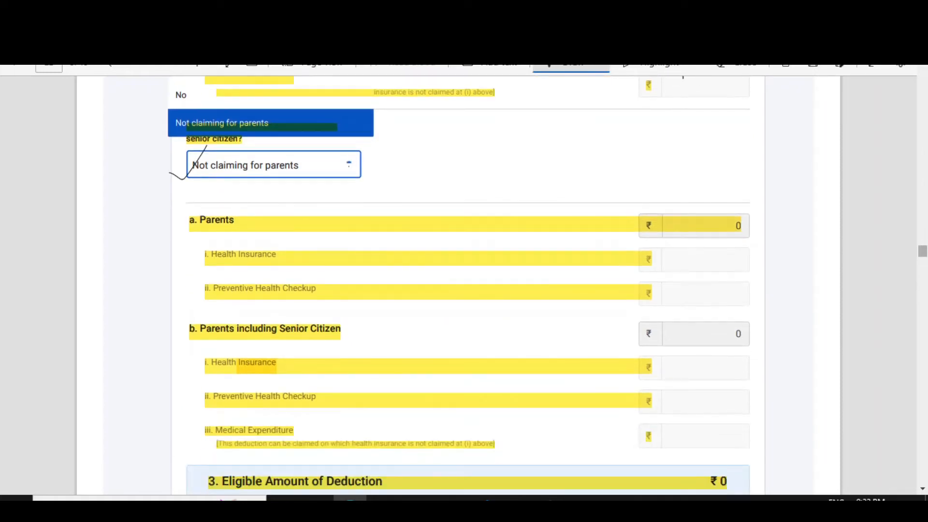
scroll(466, 286, "down", 5)
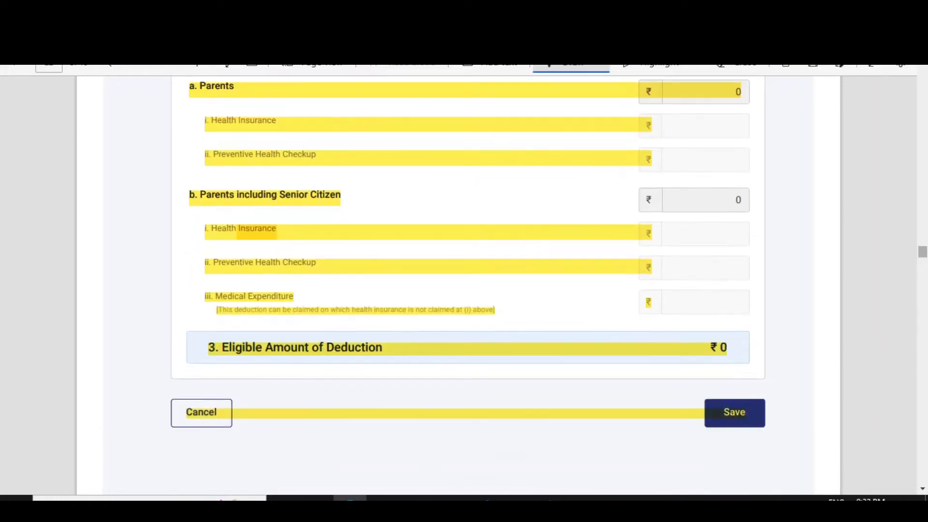
scroll(466, 286, "up", 5)
scroll(466, 285, "up", 3)
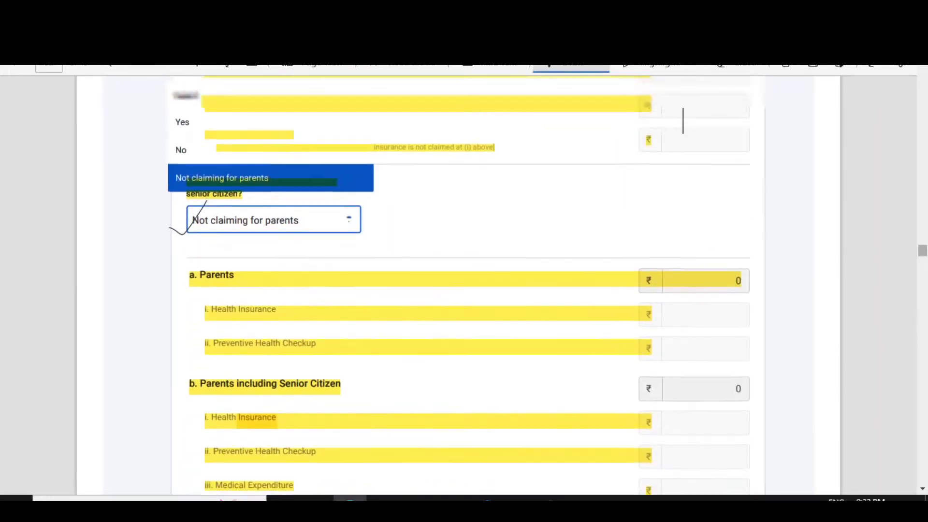
- Circle the 'Verify your deductions' heading and its instruction line on the page following the Edit 80D Deduction form
scroll(466, 285, "down", 8)
scroll(466, 286, "down", 4)
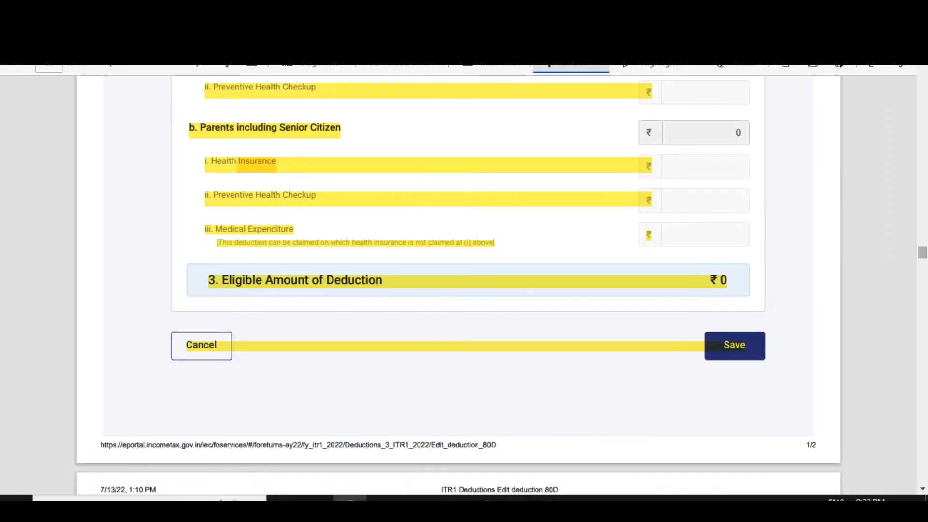
scroll(466, 286, "down", 10)
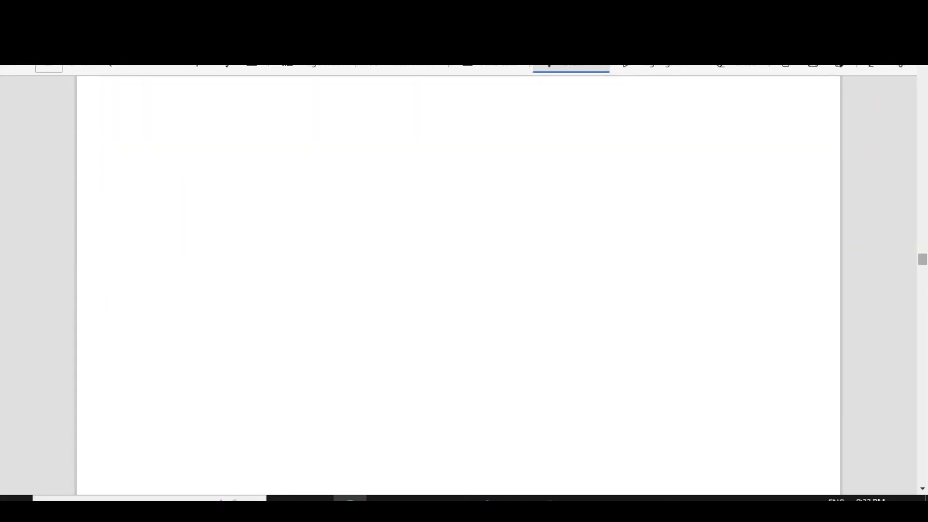
scroll(465, 286, "down", 15)
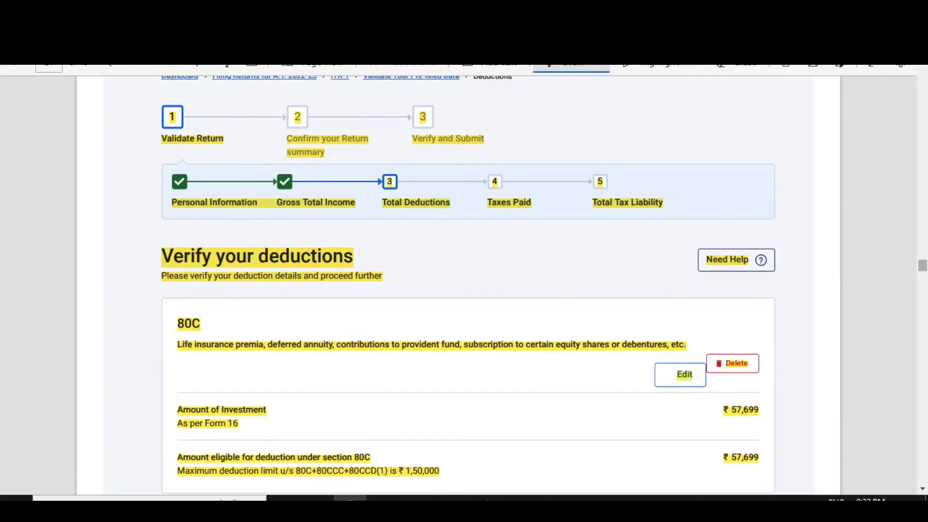
scroll(466, 286, "up", 4)
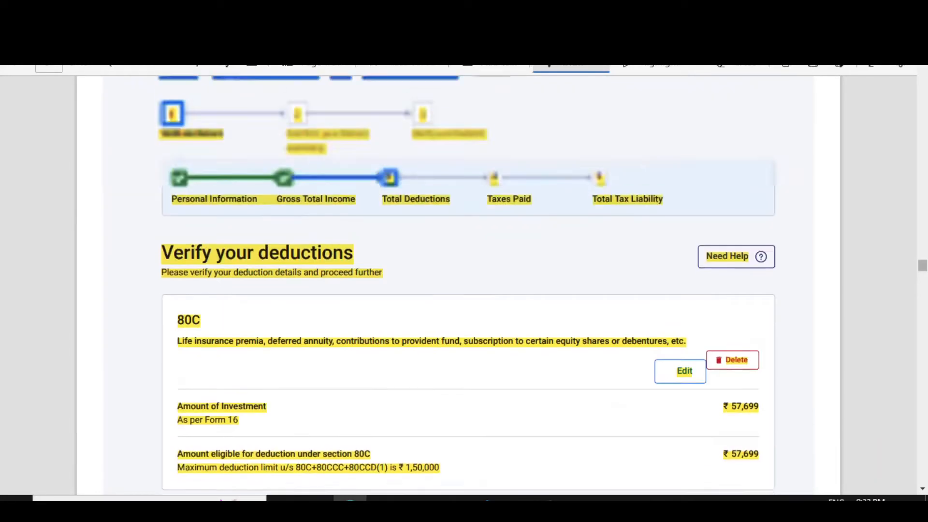
mouse_move(151, 274)
left_mouse_down()
mouse_move(218, 284)
mouse_move(389, 281)
mouse_move(292, 225)
mouse_move(147, 240)
mouse_move(153, 278)
mouse_move(188, 281)
left_mouse_up()
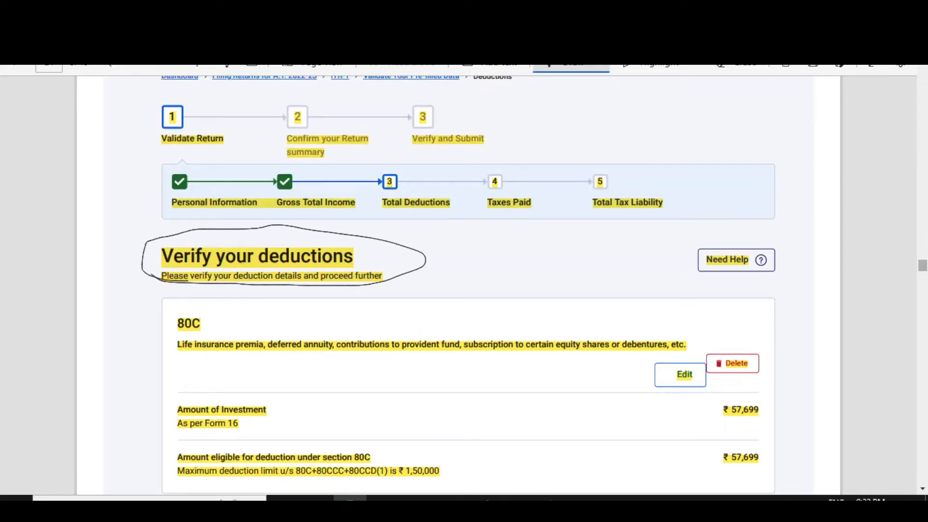
- Go through the 80C to 80CCD(1B) entries on this page and circle the Total Deductions amount
scroll(466, 285, "down", 4)
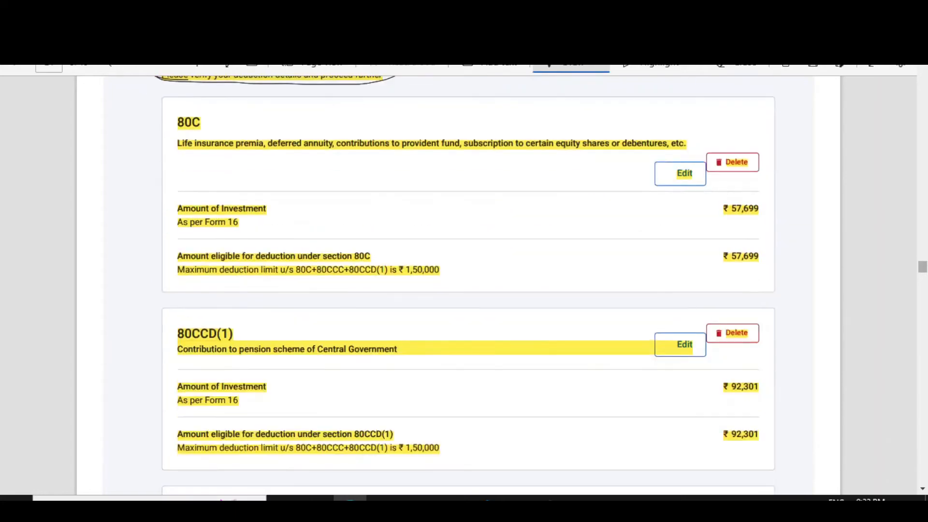
scroll(466, 285, "down", 3)
scroll(465, 286, "down", 12)
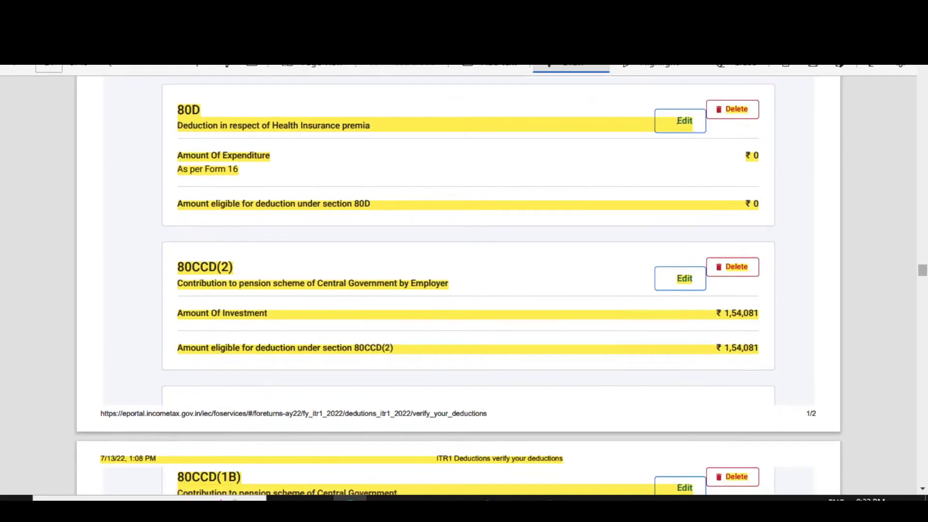
scroll(466, 285, "down", 8)
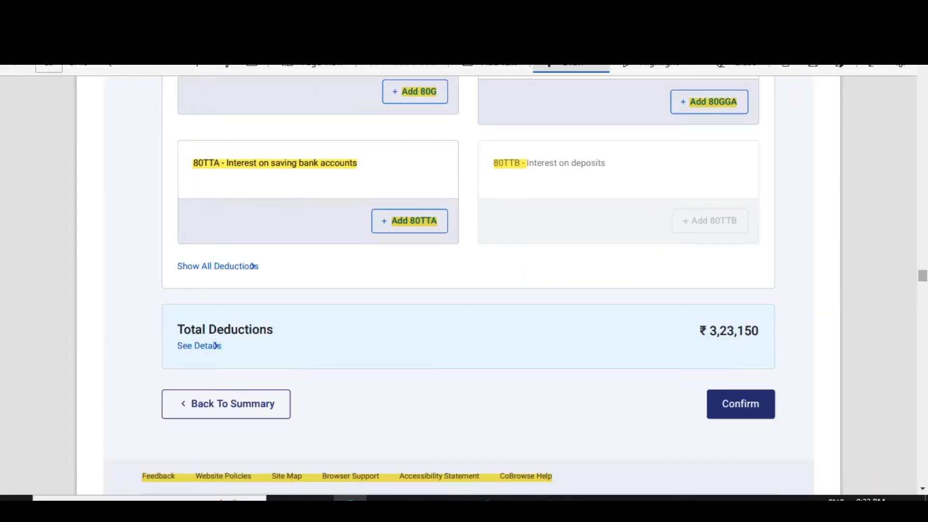
mouse_move(746, 317)
left_mouse_down()
mouse_move(690, 329)
mouse_move(742, 352)
mouse_move(739, 316)
mouse_move(709, 317)
left_mouse_up()
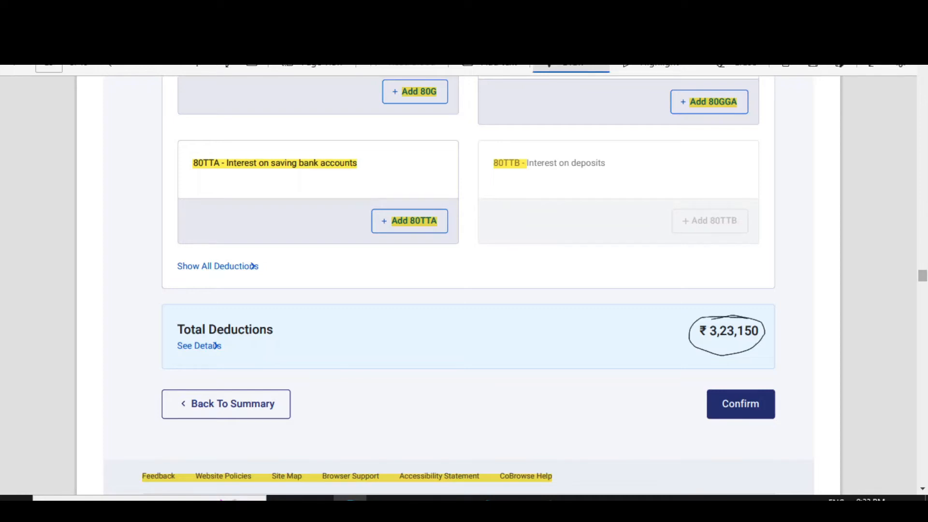
- Mark the aggregate deductible amount under Chapter VI-A and the total taxable income in the salary certificate's Annexure-I table
scroll(464, 285, "down", 12)
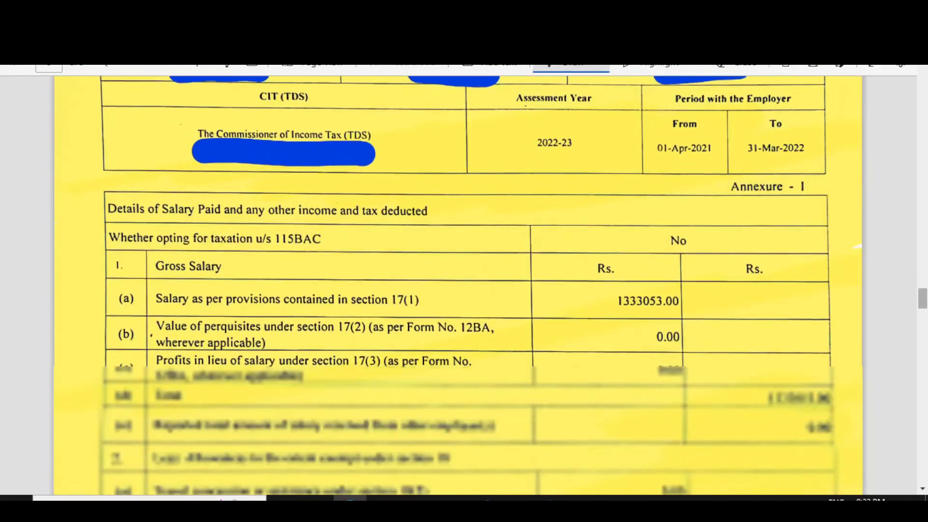
scroll(464, 285, "down", 15)
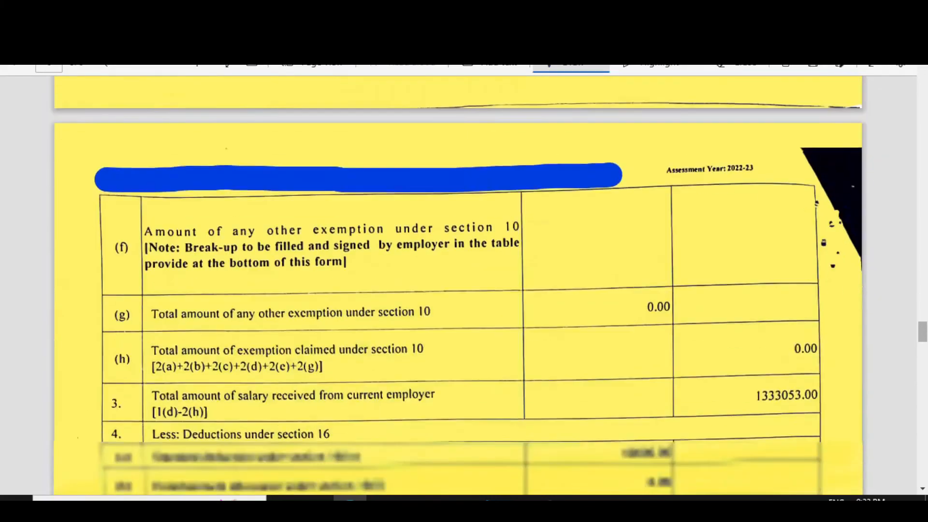
scroll(463, 285, "down", 15)
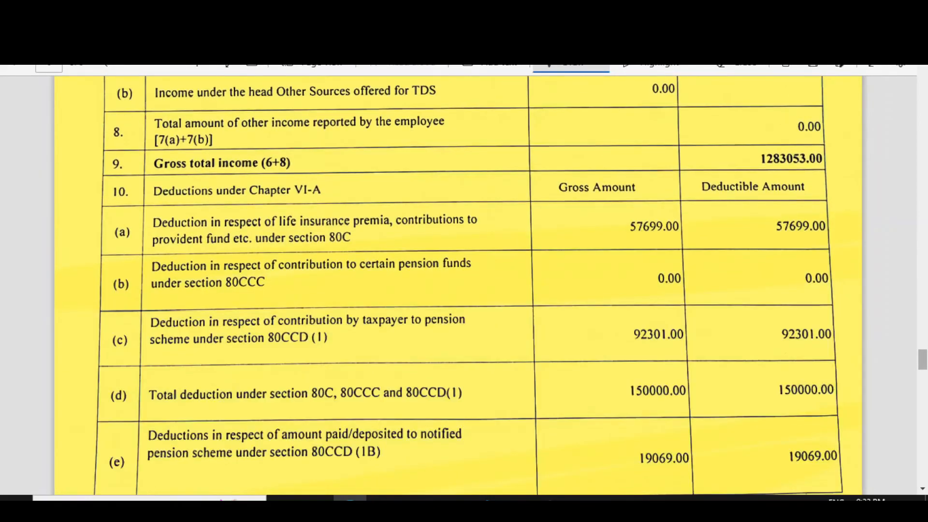
scroll(464, 285, "down", 5)
mouse_move(791, 234)
left_mouse_down()
mouse_move(762, 256)
mouse_move(776, 260)
left_mouse_up()
mouse_move(783, 175)
left_mouse_down()
mouse_move(771, 186)
mouse_move(780, 219)
mouse_move(844, 196)
mouse_move(777, 189)
left_mouse_up()
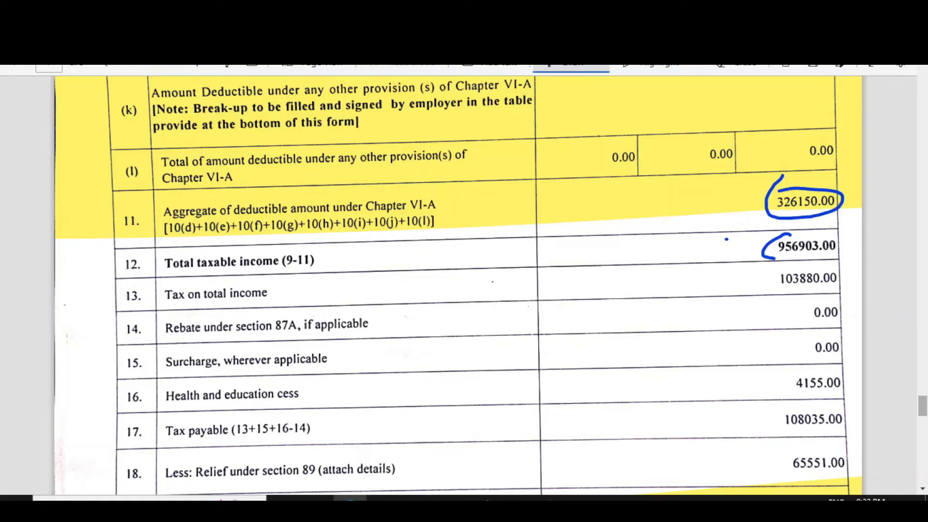
- Examine the circled Total Deductions again and recheck the 80D, 80CCD(2) and 80CCD(1B) entries above it
scroll(726, 239, "up", 15)
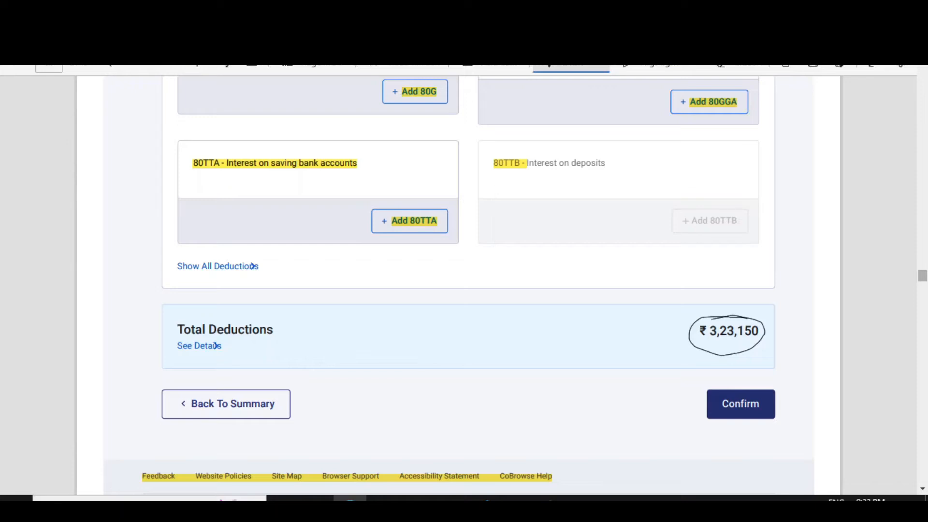
scroll(458, 285, "down", 4)
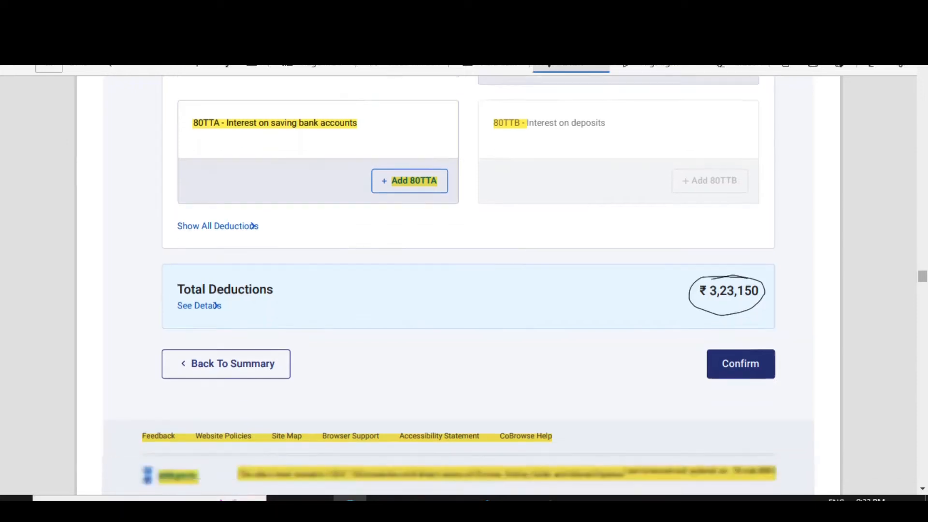
scroll(459, 285, "down", 5)
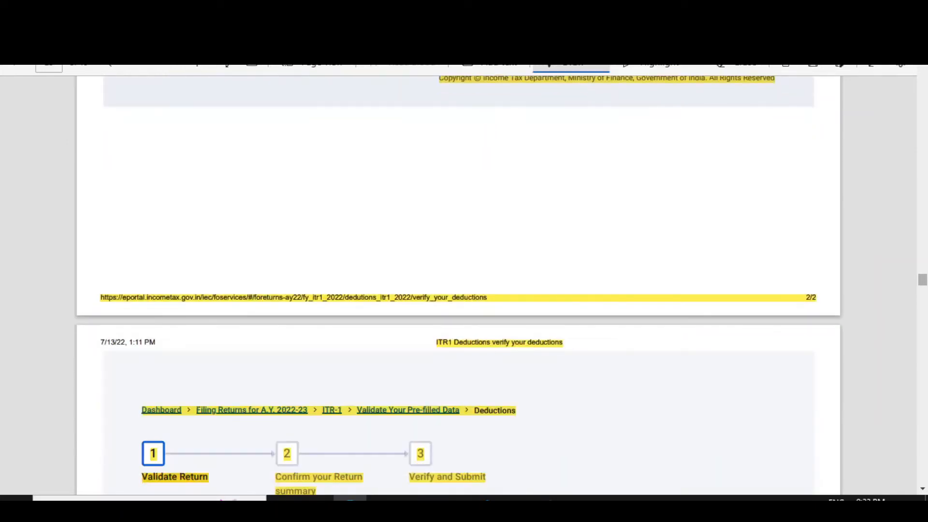
scroll(458, 285, "up", 4)
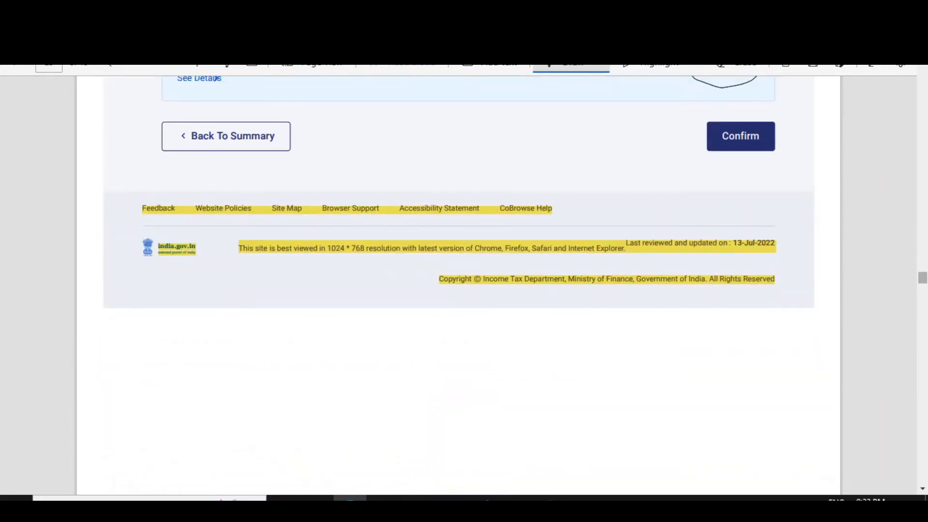
scroll(458, 286, "up", 16)
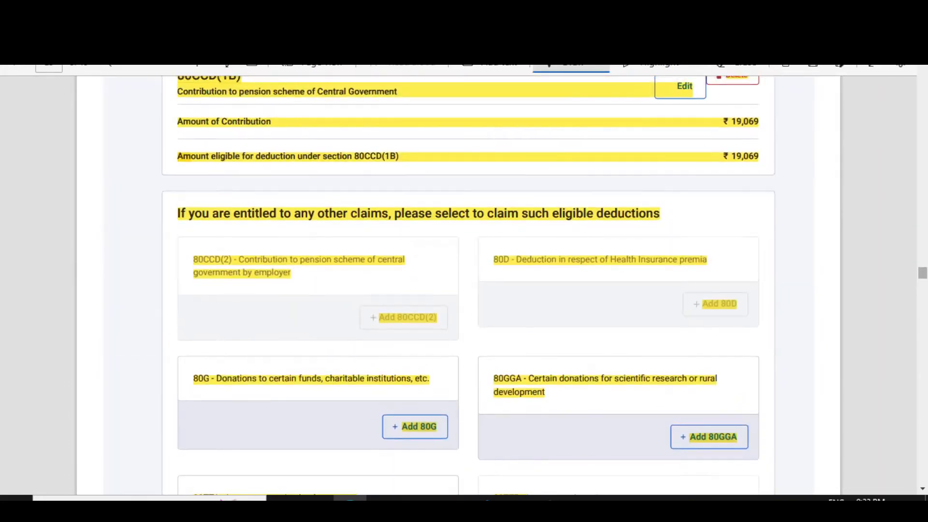
scroll(458, 285, "up", 4)
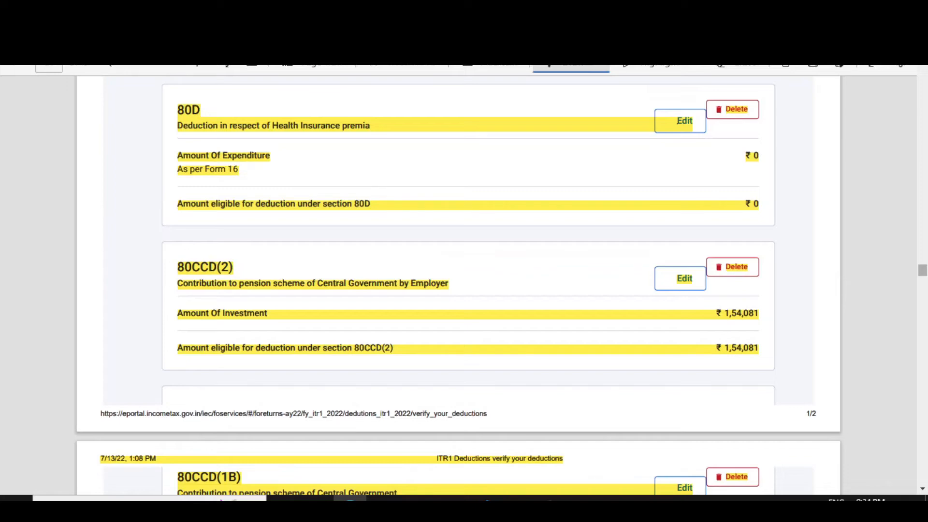
scroll(458, 285, "up", 3)
scroll(458, 285, "down", 16)
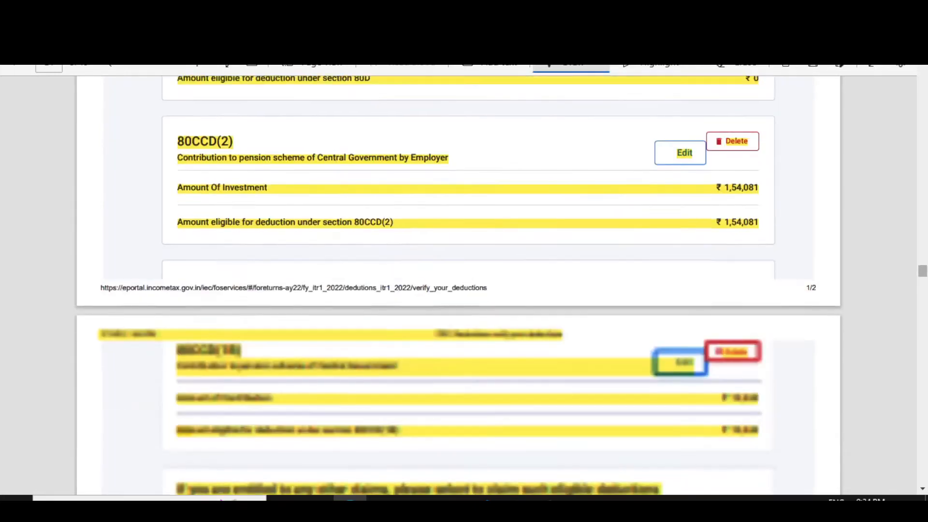
- Tick the Total Deductions amount on the second Verify your deductions page, where 80D shows an expenditure
scroll(458, 286, "down", 20)
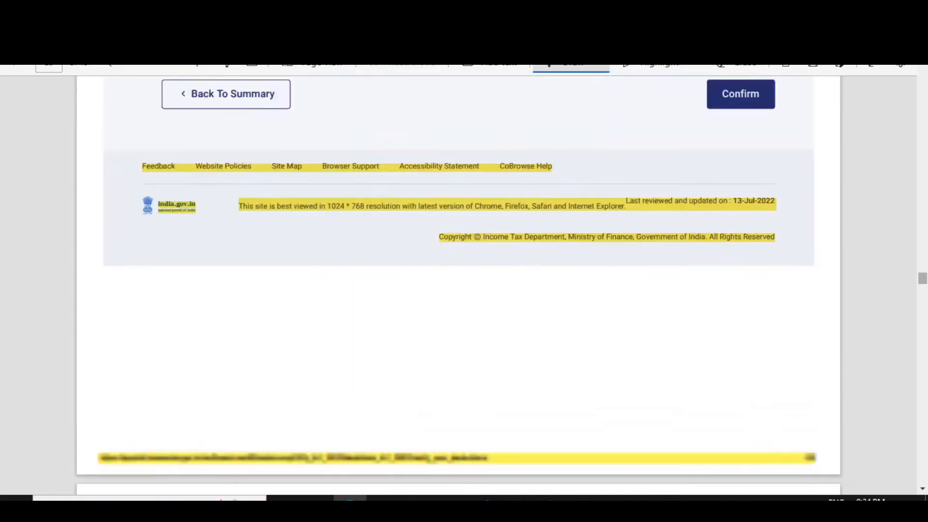
scroll(458, 285, "down", 9)
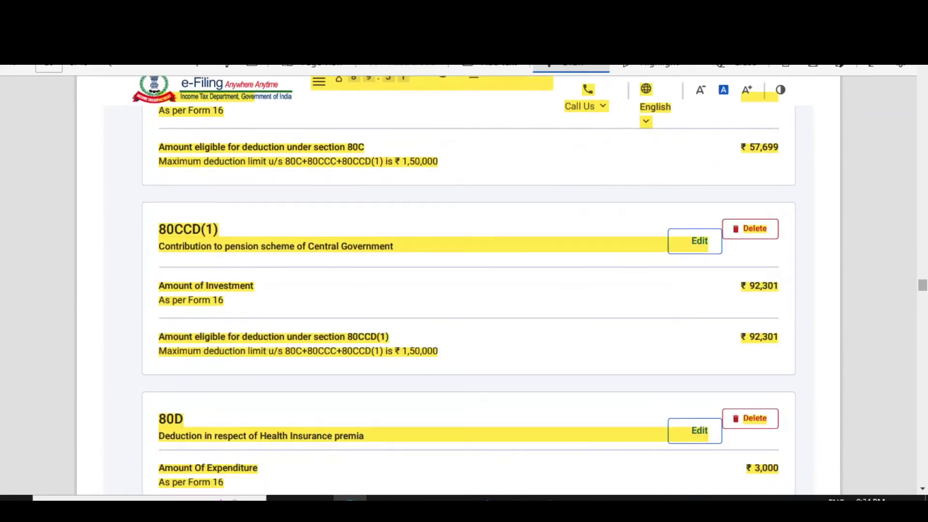
scroll(458, 285, "down", 13)
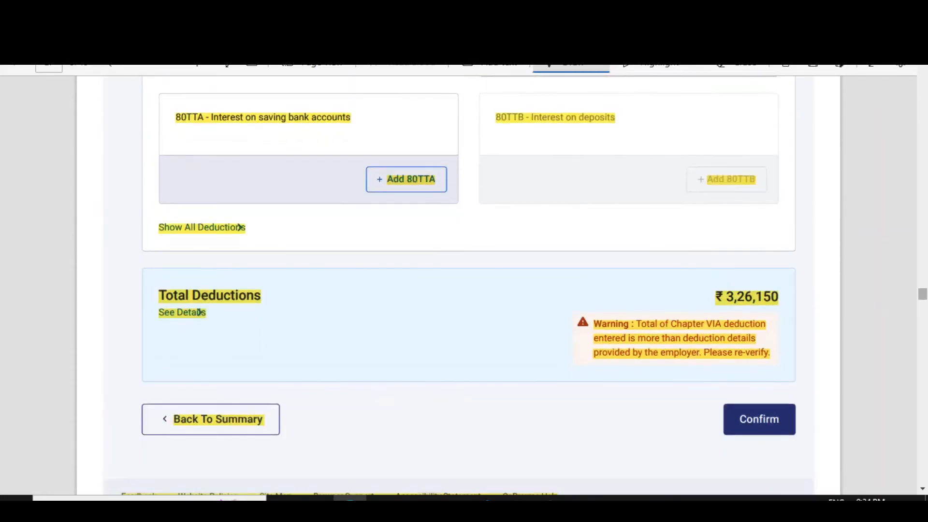
left_click_drag(693, 291, 748, 269)
- Recheck the deduction entries from 80C through 80TTB on the second page and tick its Confirm button
scroll(458, 285, "up", 20)
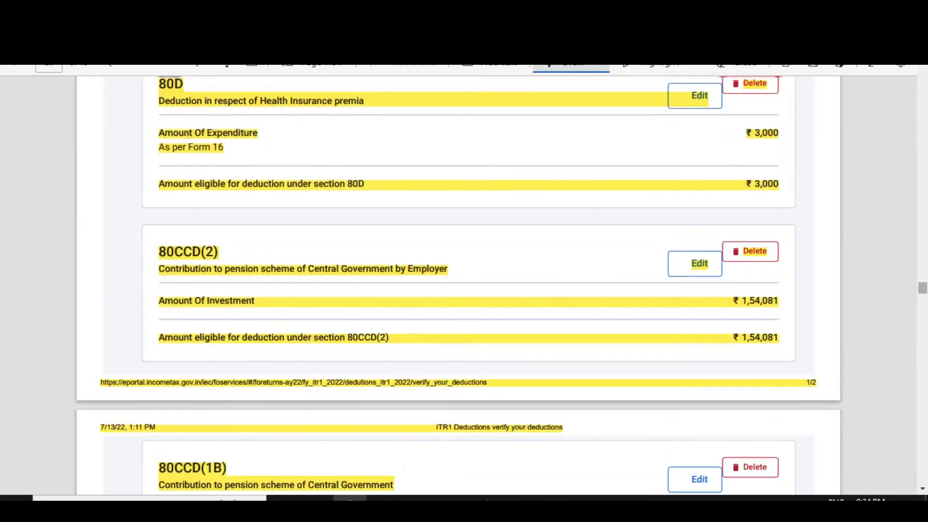
scroll(459, 285, "up", 3)
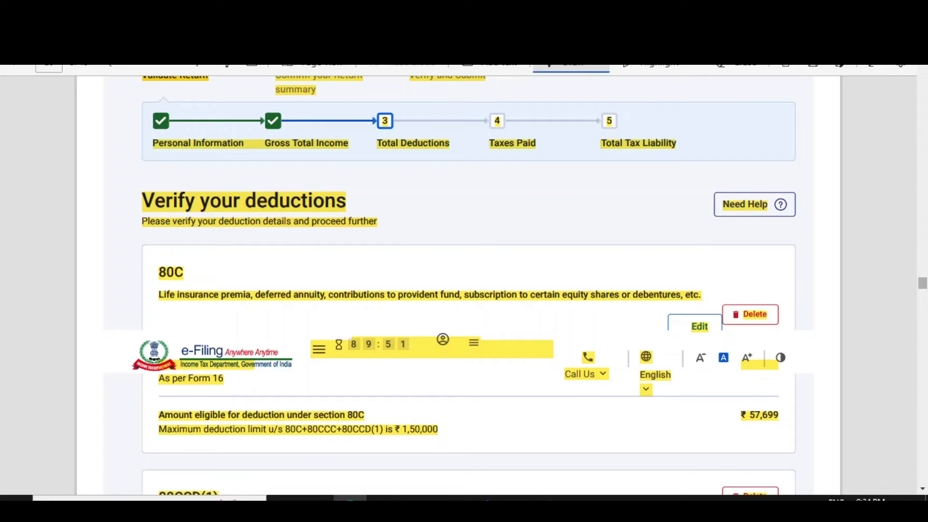
scroll(459, 285, "down", 12)
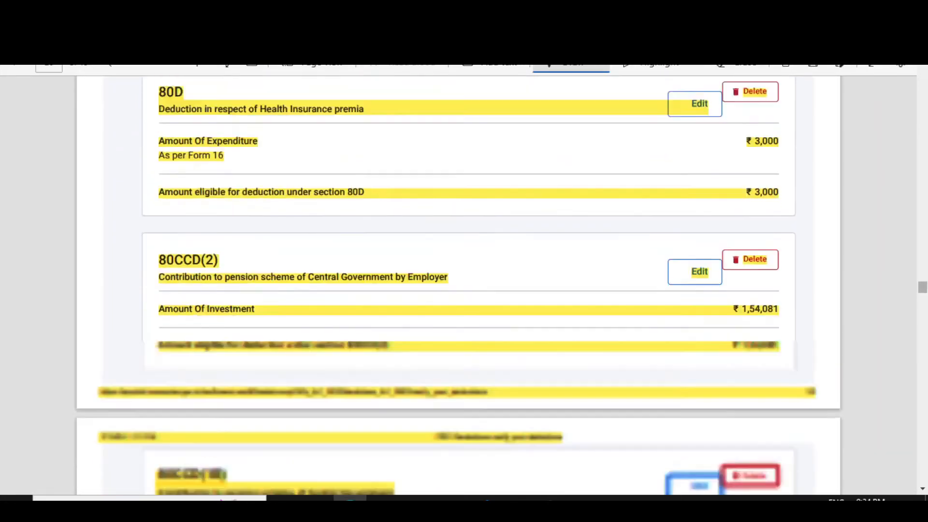
scroll(239, 434, "down", 12)
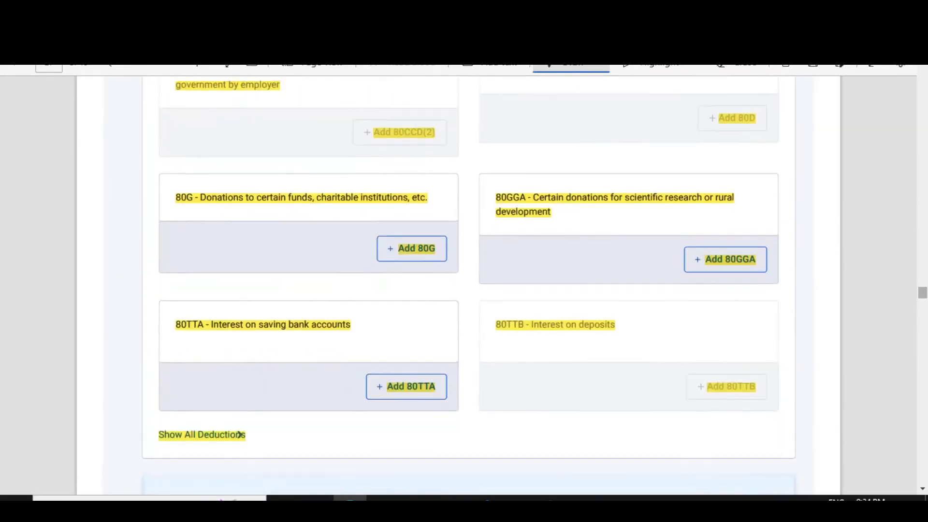
scroll(238, 434, "down", 1)
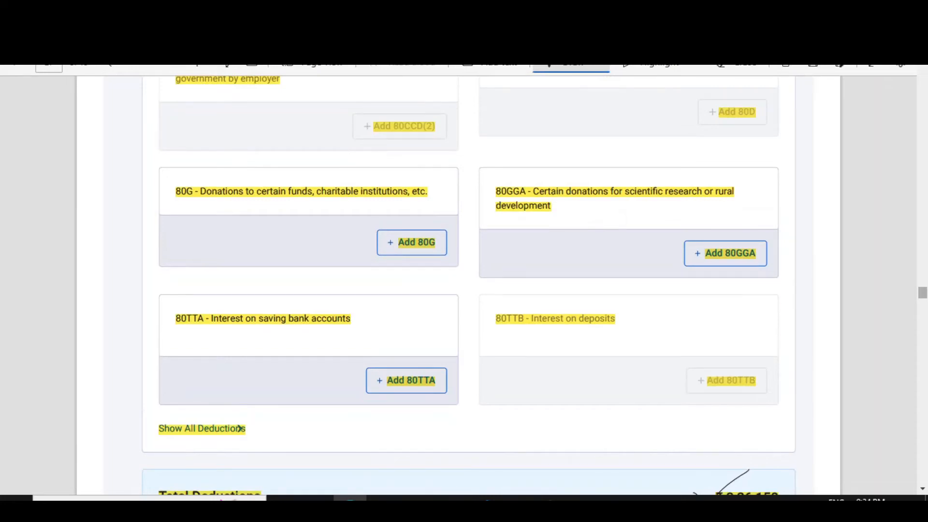
scroll(238, 428, "down", 8)
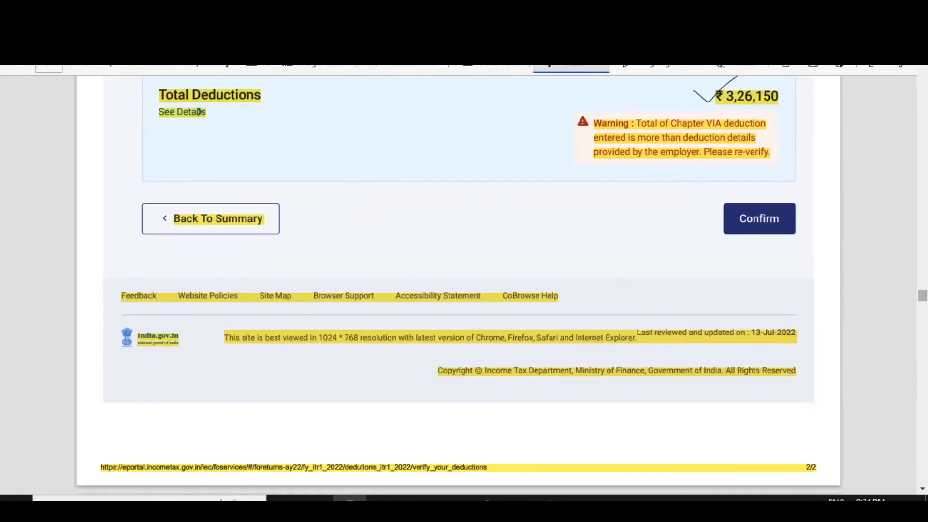
left_click_drag(683, 218, 741, 189)
- Circle the Total Tax Liability stage in the progress tracker on the Verify your taxes paid details page
scroll(459, 285, "down", 12)
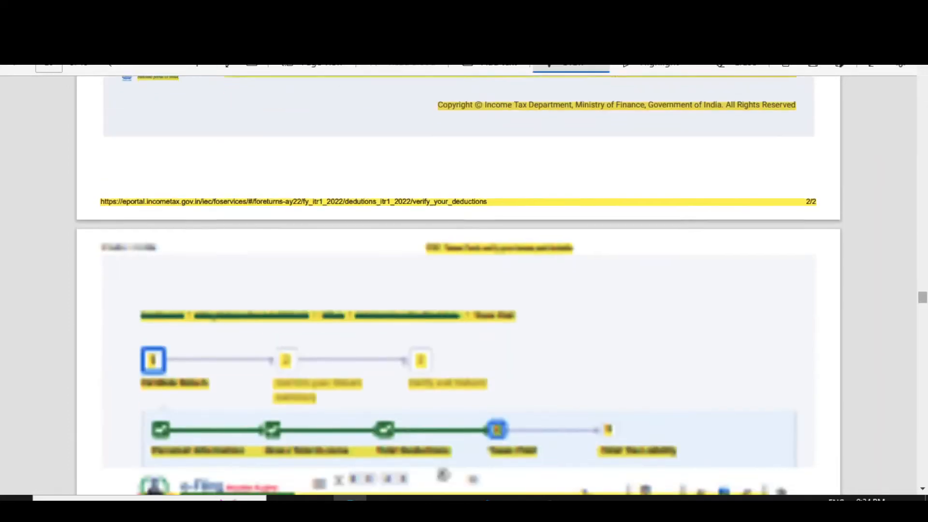
scroll(459, 285, "down", 1)
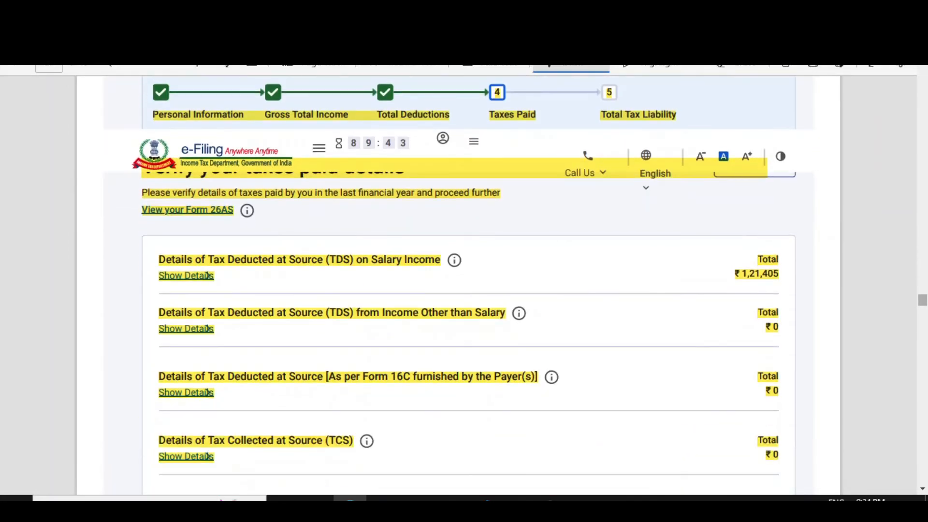
scroll(460, 285, "up", 1)
scroll(459, 286, "down", 1)
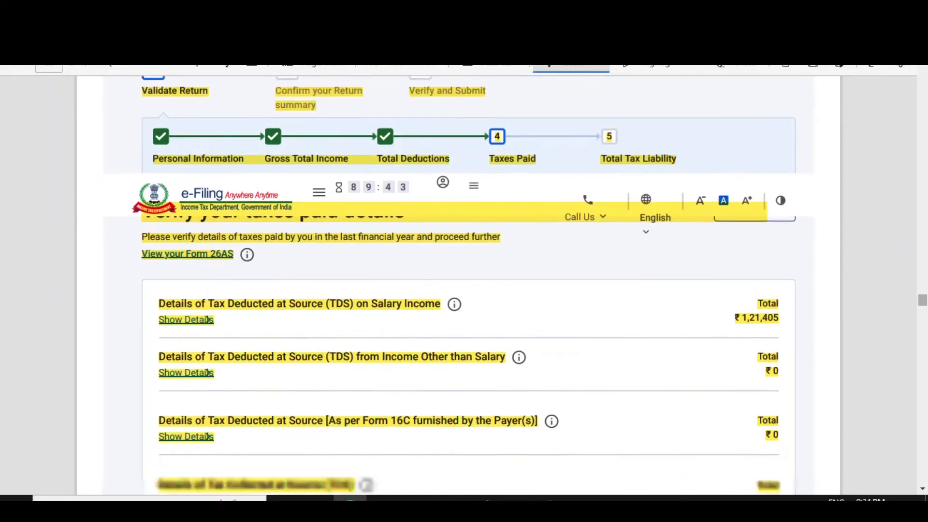
mouse_move(588, 110)
left_mouse_down()
mouse_move(606, 128)
mouse_move(696, 111)
mouse_move(593, 102)
mouse_move(582, 107)
mouse_move(588, 160)
left_mouse_up()
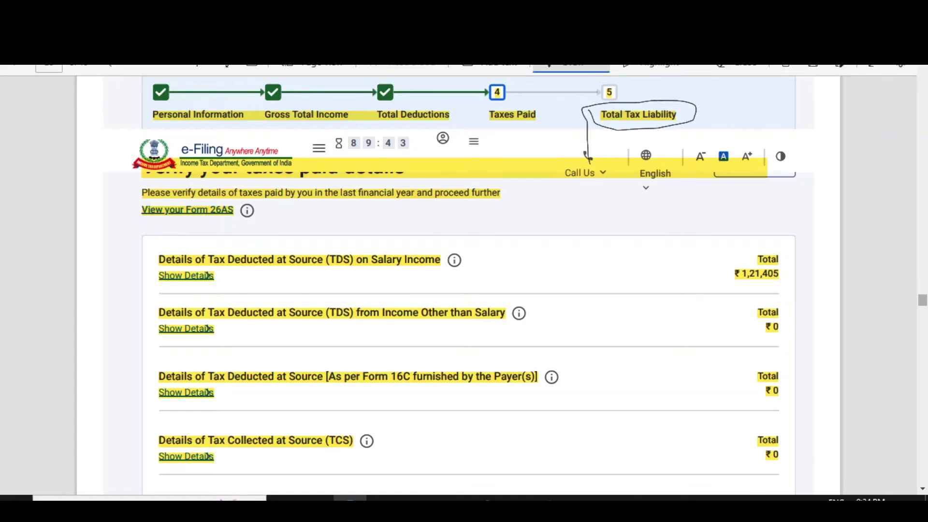
- Draw a line down beside the TDS, TCS and advance tax totals and circle the Total Taxes Paid amount
left_click_drag(706, 247, 707, 449)
scroll(459, 285, "down", 5)
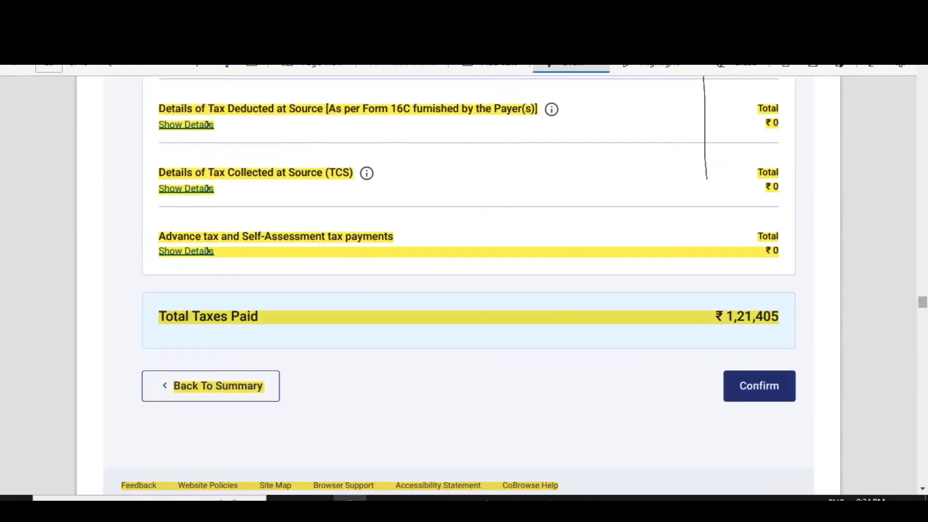
mouse_move(706, 179)
left_mouse_down()
mouse_move(705, 314)
mouse_move(771, 341)
mouse_move(804, 312)
mouse_move(694, 309)
mouse_move(677, 320)
left_mouse_up()
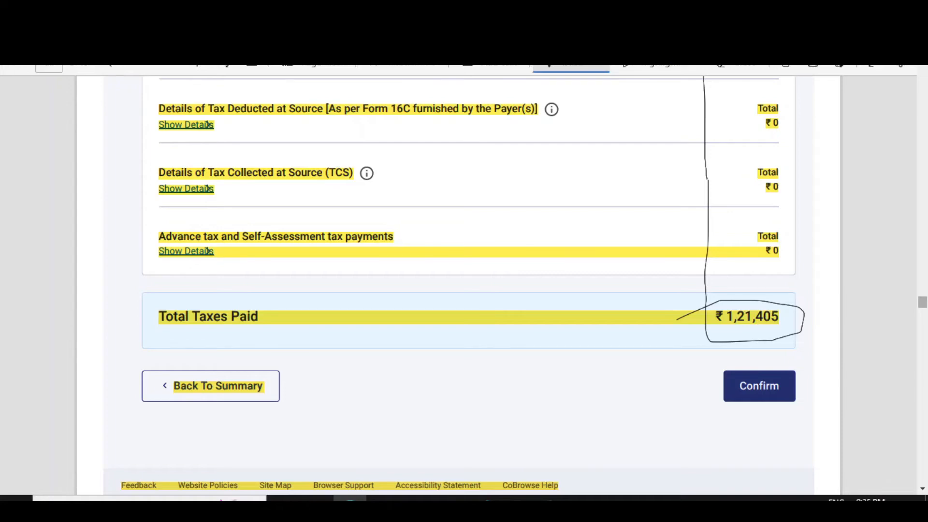
- Under Computation of Income, tick Gross Total Income, circle Total Deductions, tick the deduction amount and draw an arrow toward the Total Income amount
scroll(458, 285, "down", 15)
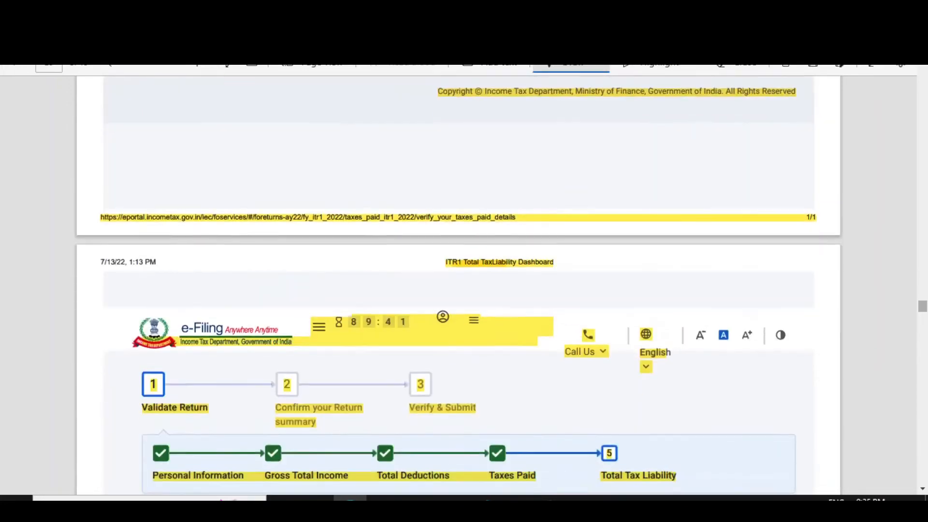
scroll(458, 285, "down", 3)
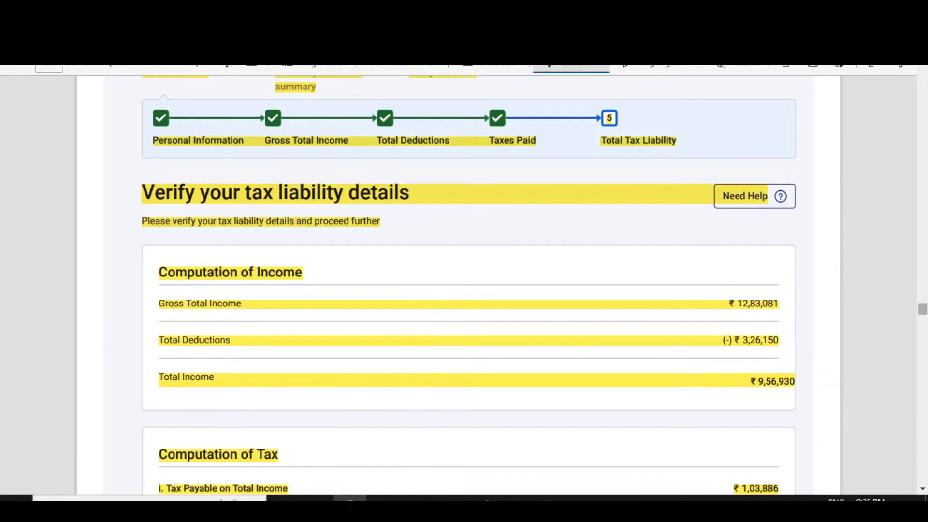
scroll(458, 285, "down", 2)
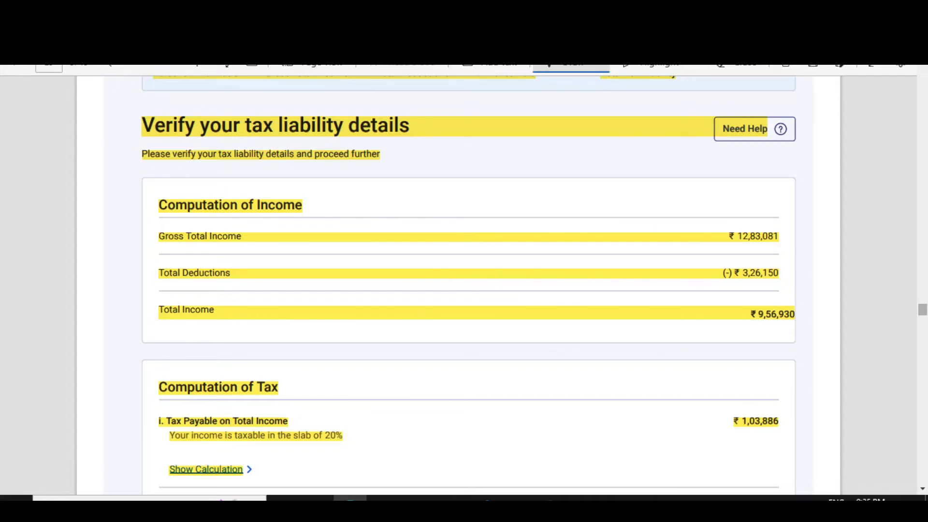
left_click_drag(134, 240, 198, 217)
mouse_move(222, 264)
left_mouse_down()
mouse_move(149, 271)
mouse_move(197, 293)
mouse_move(227, 267)
left_mouse_up()
mouse_move(699, 269)
left_mouse_down()
mouse_move(723, 259)
mouse_move(691, 243)
mouse_move(651, 299)
mouse_move(711, 327)
mouse_move(730, 324)
mouse_move(737, 343)
left_mouse_up()
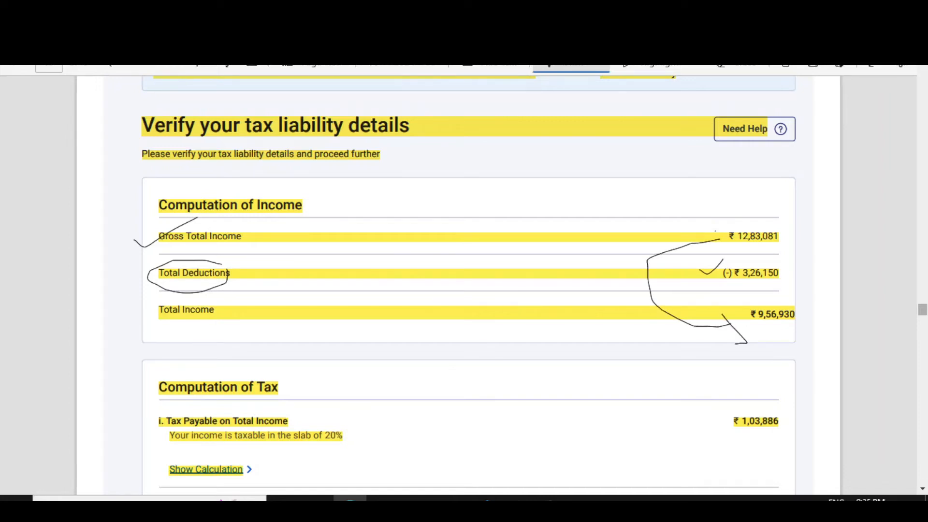
- Switch to the Form 16 document, mark the Total taxable income amount in row 12, and return to the tax liability page
key("ctrl+Tab")
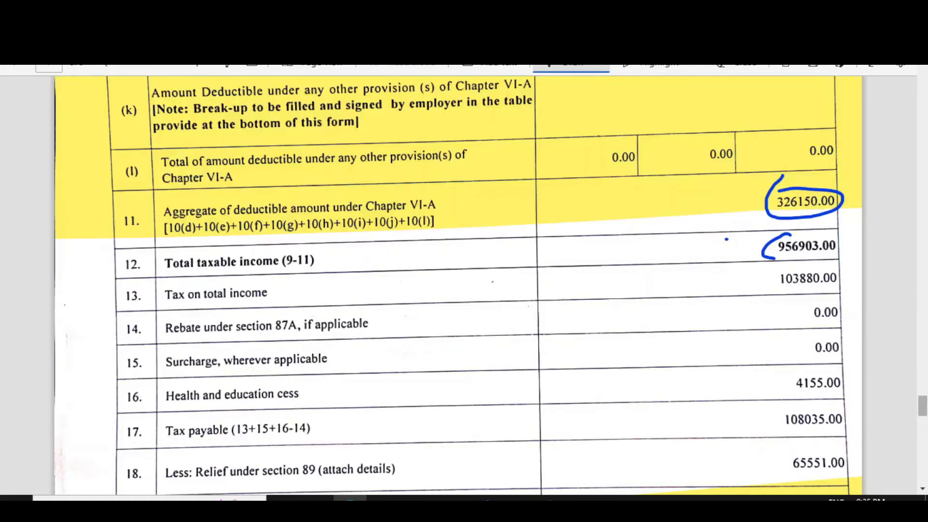
scroll(458, 285, "down", 2)
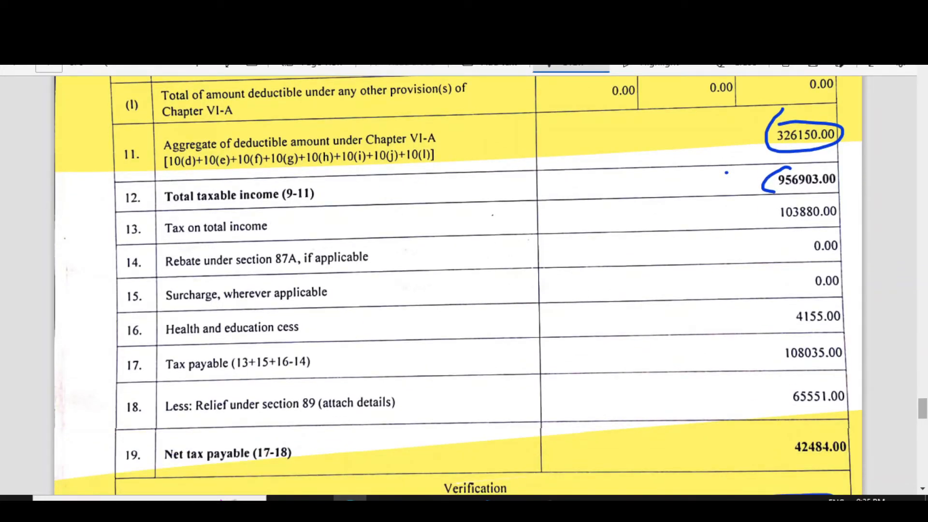
left_click_drag(764, 191, 834, 194)
key("ctrl+Tab")
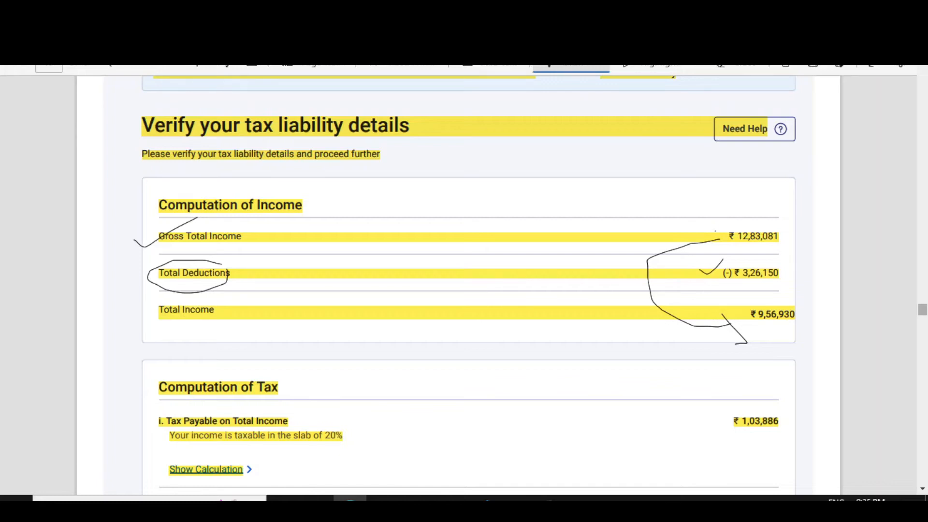
- Mark the Total Income amount and circle the Tax Payable on Total Income amount under Computation of Tax
scroll(463, 285, "down", 3)
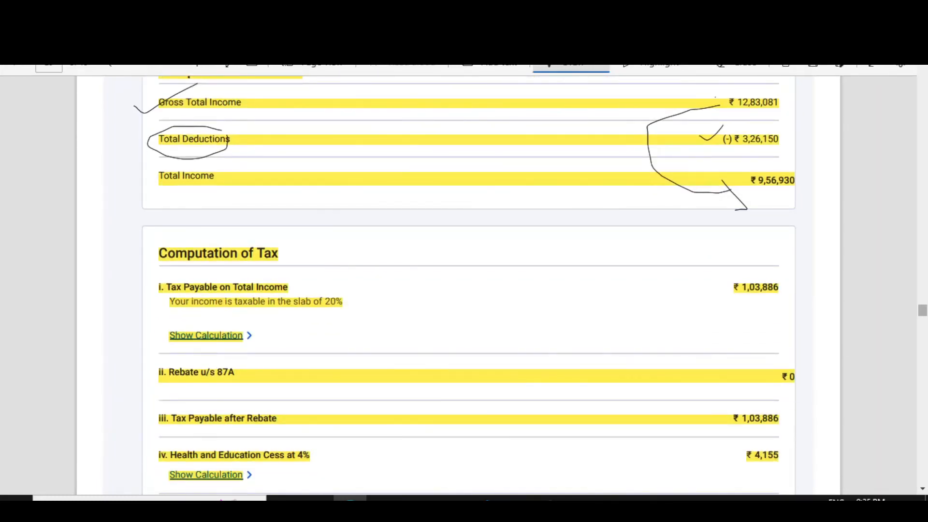
mouse_move(779, 165)
left_mouse_down()
mouse_move(757, 163)
mouse_move(750, 194)
mouse_move(791, 190)
mouse_move(778, 171)
left_mouse_up()
mouse_move(735, 272)
left_mouse_down()
mouse_move(781, 297)
mouse_move(742, 269)
left_mouse_up()
- Tick the Health and Education Cess at 4% row and circle the Total Tax & Cess amount
scroll(464, 285, "down", 3)
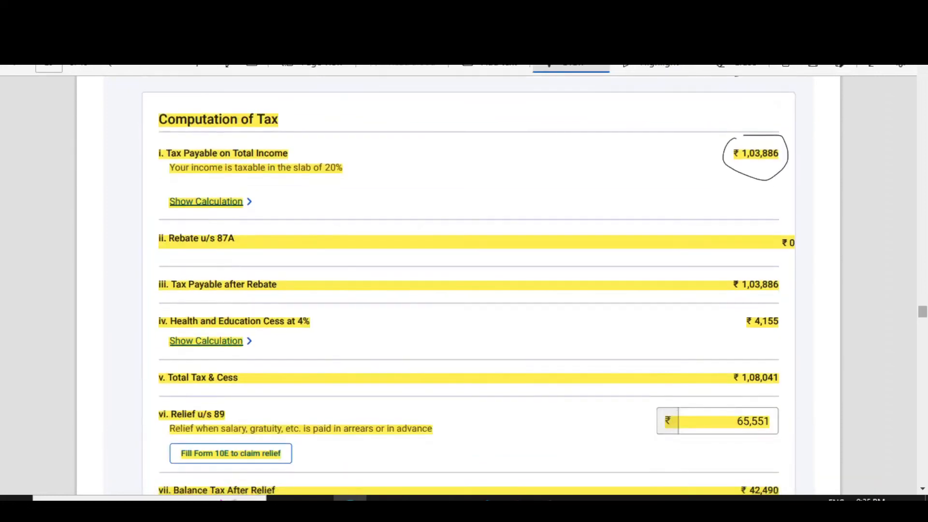
left_click_drag(319, 327, 351, 307)
scroll(464, 286, "down", 2)
left_click_drag(738, 362, 777, 360)
mouse_move(737, 293)
left_mouse_down()
mouse_move(746, 328)
mouse_move(782, 314)
mouse_move(778, 300)
left_mouse_up()
- Circle the Relief u/s 89 label, tick its amount, and tick the Balance Tax After Relief amount
scroll(464, 285, "down", 2)
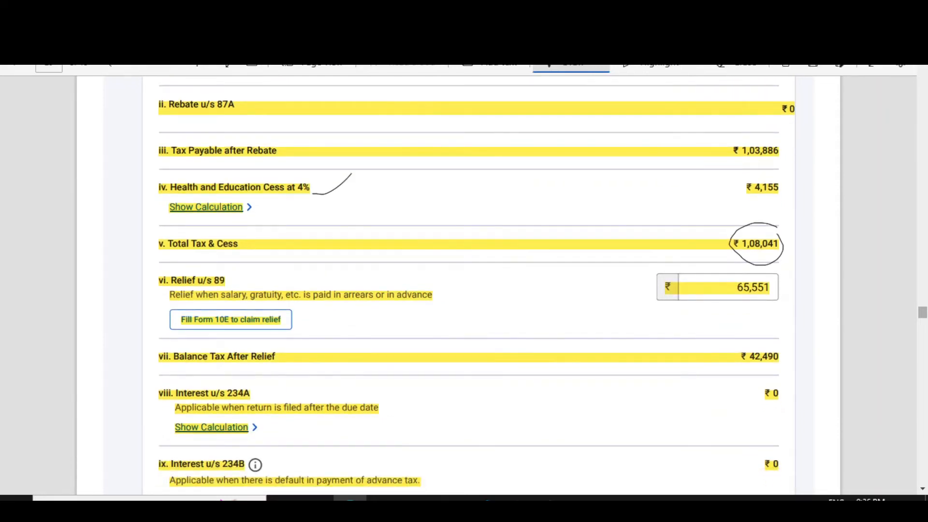
mouse_move(228, 273)
left_mouse_down()
mouse_move(182, 266)
mouse_move(160, 289)
mouse_move(204, 296)
mouse_move(235, 276)
left_mouse_up()
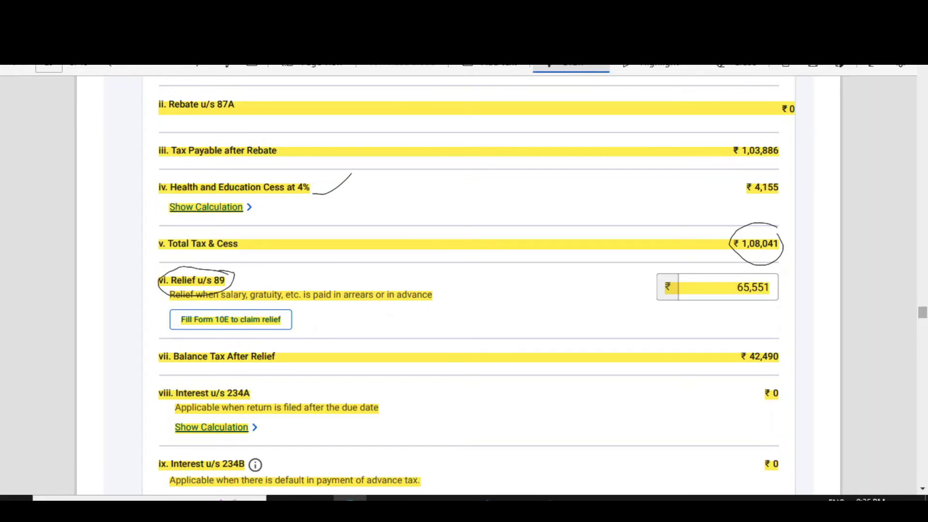
left_click_drag(674, 288, 702, 271)
left_click_drag(732, 251, 732, 270)
left_click_drag(734, 352, 751, 326)
- Tick the Confirm button below Total Tax, Fee and Interest on the tax liability details page
scroll(458, 285, "down", 10)
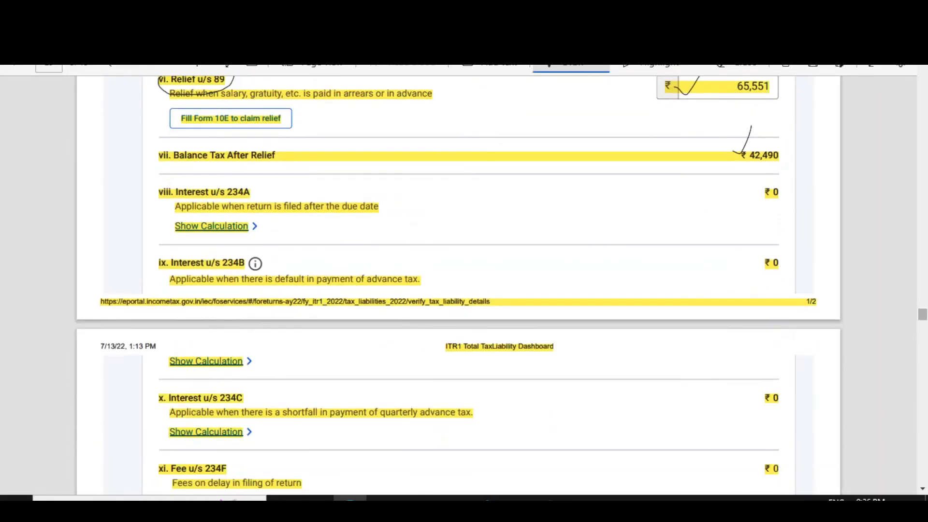
scroll(458, 285, "down", 3)
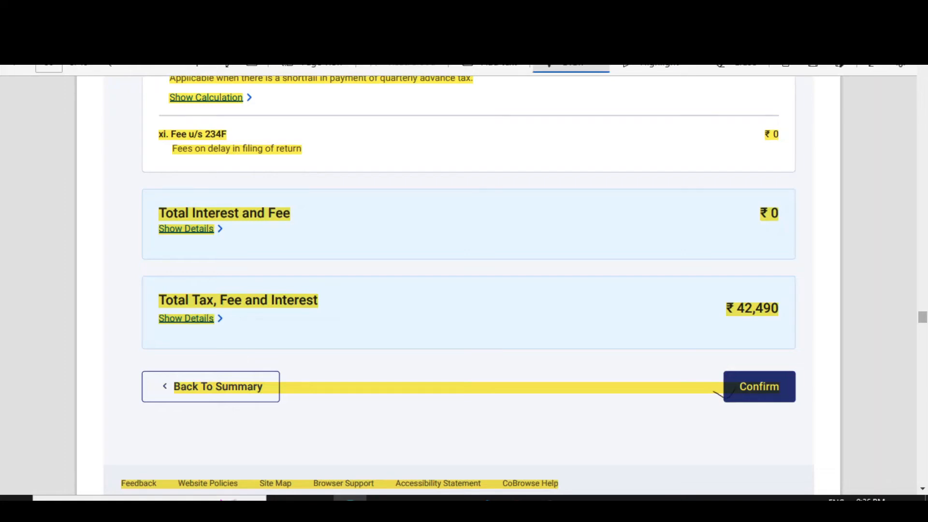
left_click_drag(742, 377, 757, 344)
- Review the confirmed sections and their amounts on the Return Summary page, down to the Proceed button
scroll(754, 348, "down", 8)
scroll(458, 285, "down", 12)
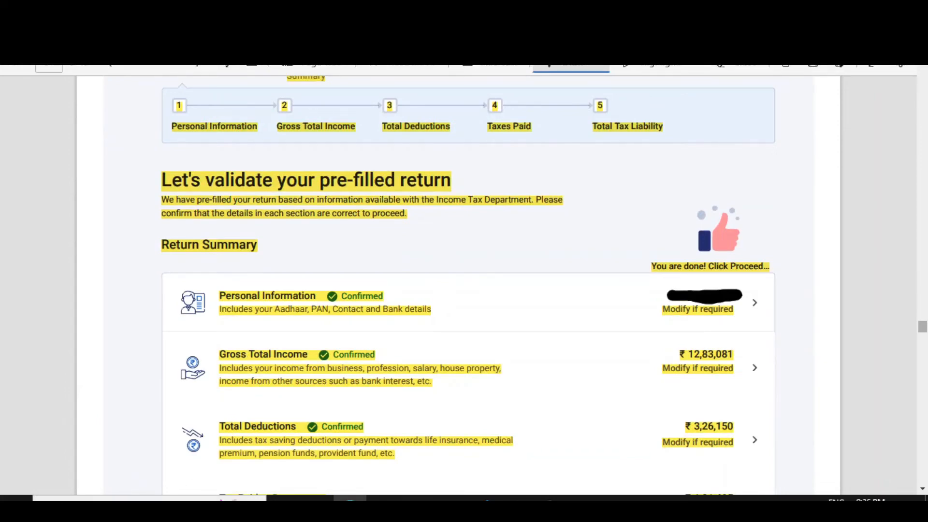
scroll(458, 285, "down", 4)
scroll(458, 285, "up", 1)
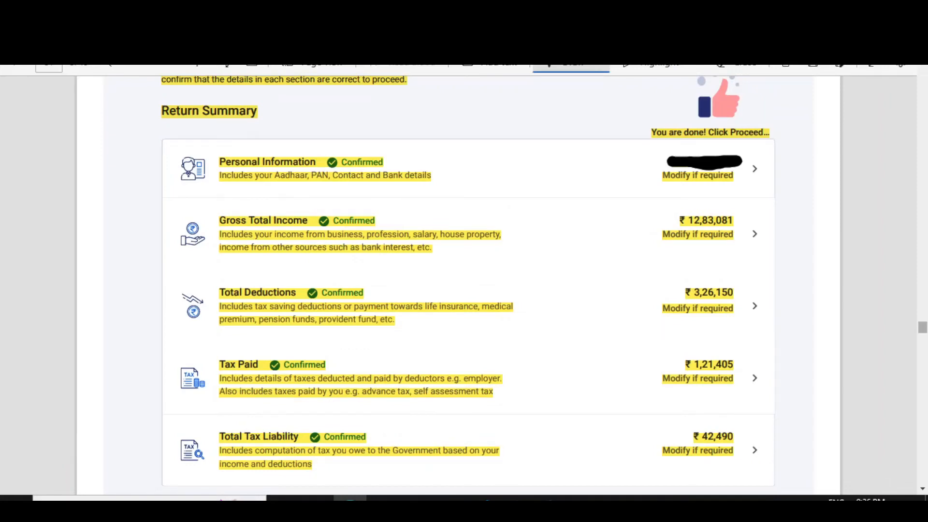
scroll(458, 285, "down", 4)
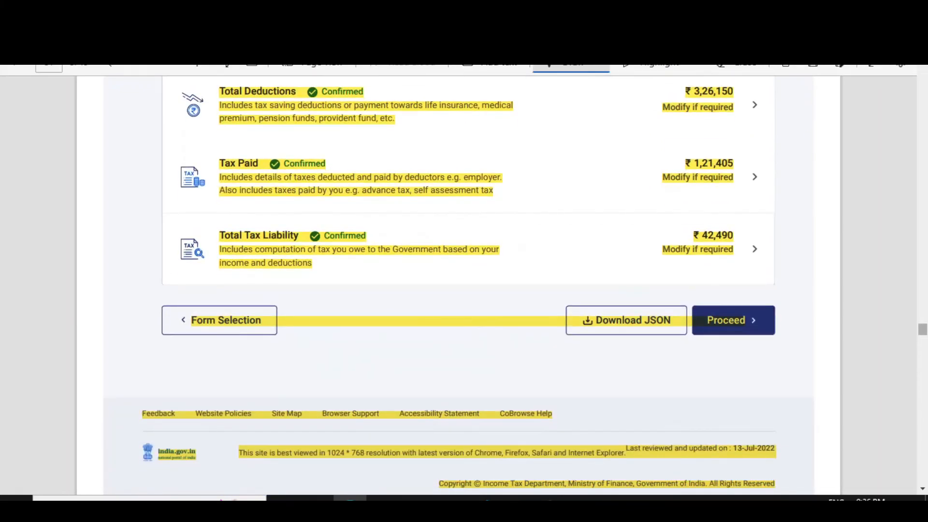
scroll(458, 285, "down", 11)
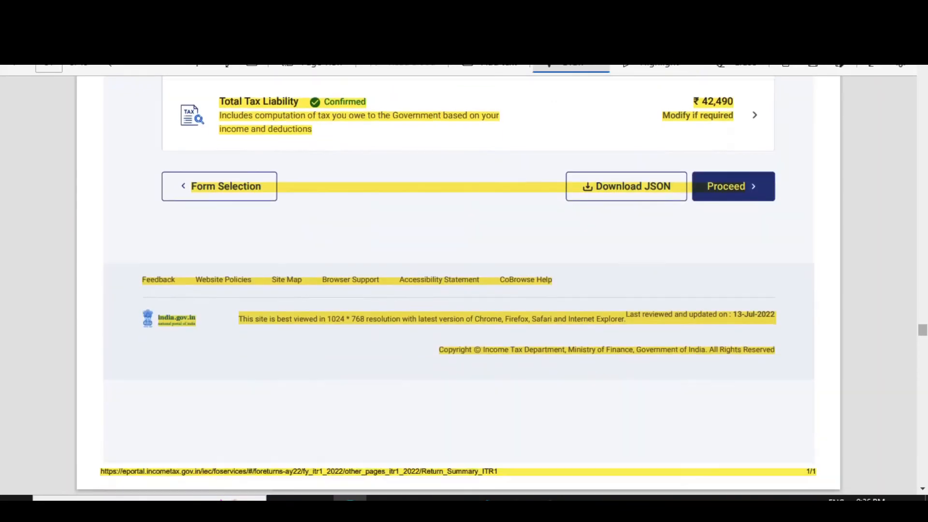
- Draw a stroke beneath the refund eligibility heading on the Tax Summary page and tick the Preview Return button
scroll(458, 286, "down", 3)
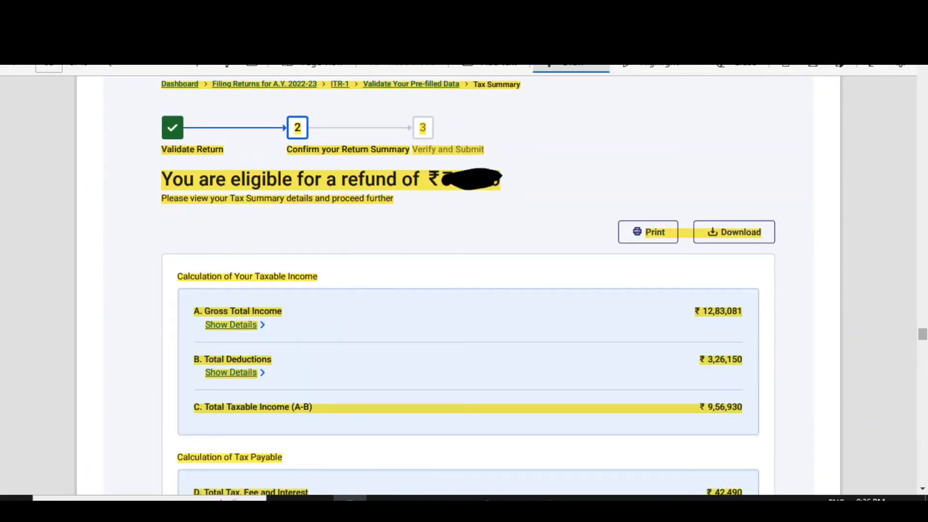
left_click_drag(463, 215, 519, 188)
scroll(458, 285, "down", 6)
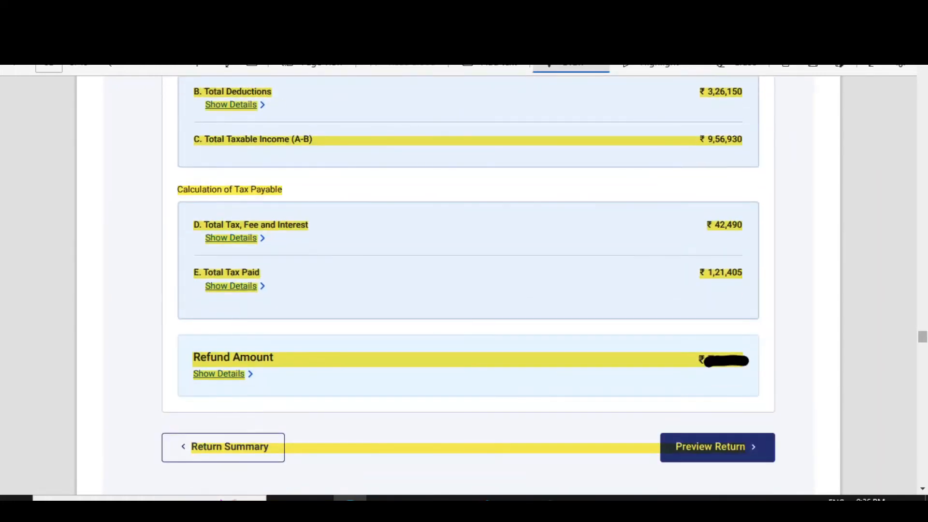
scroll(466, 285, "up", 8)
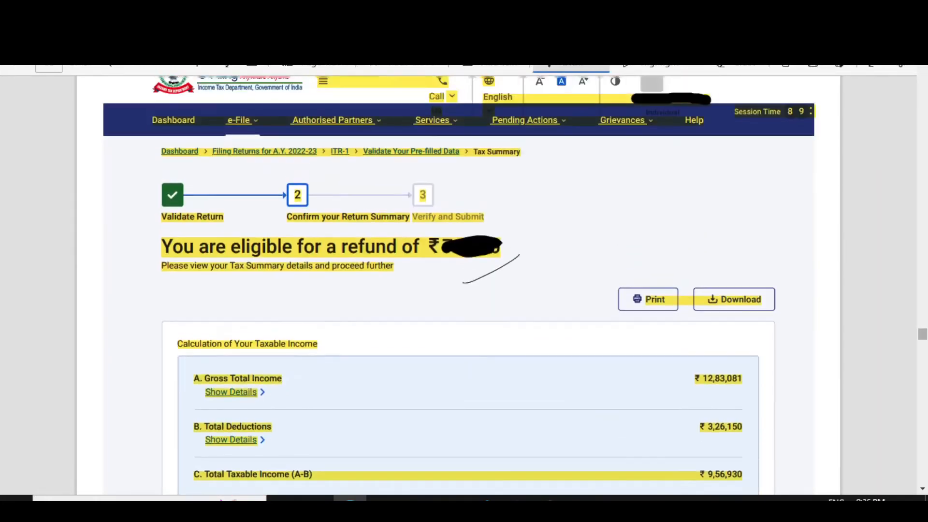
scroll(458, 285, "down", 10)
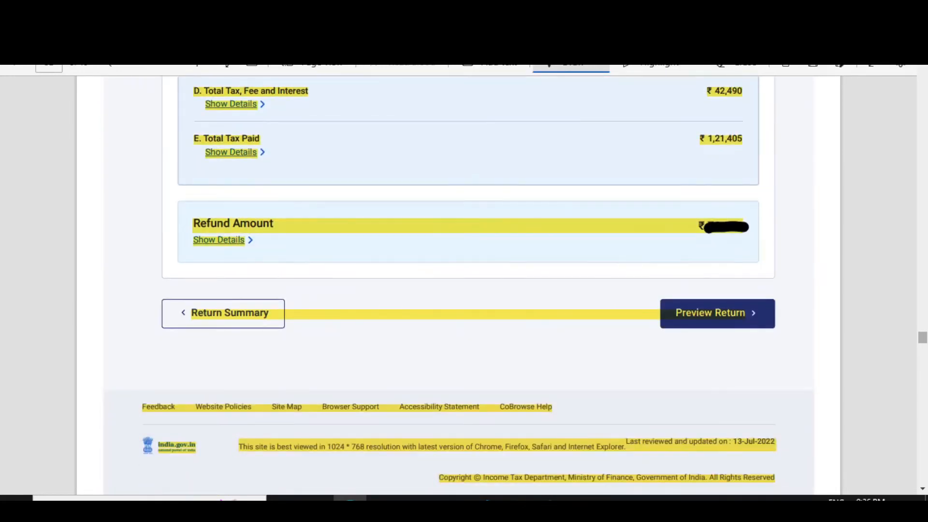
mouse_move(626, 312)
left_mouse_down()
mouse_move(641, 326)
mouse_move(675, 295)
left_mouse_up()
- Circle Submit your return in the page heading, tick beside the heading, and underline Preview in the breadcrumb
scroll(459, 285, "down", 3)
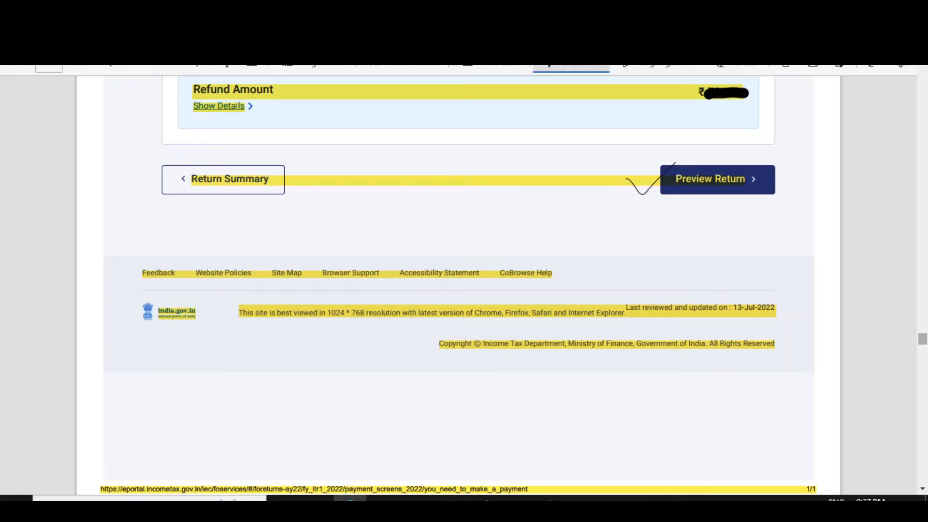
scroll(458, 285, "down", 10)
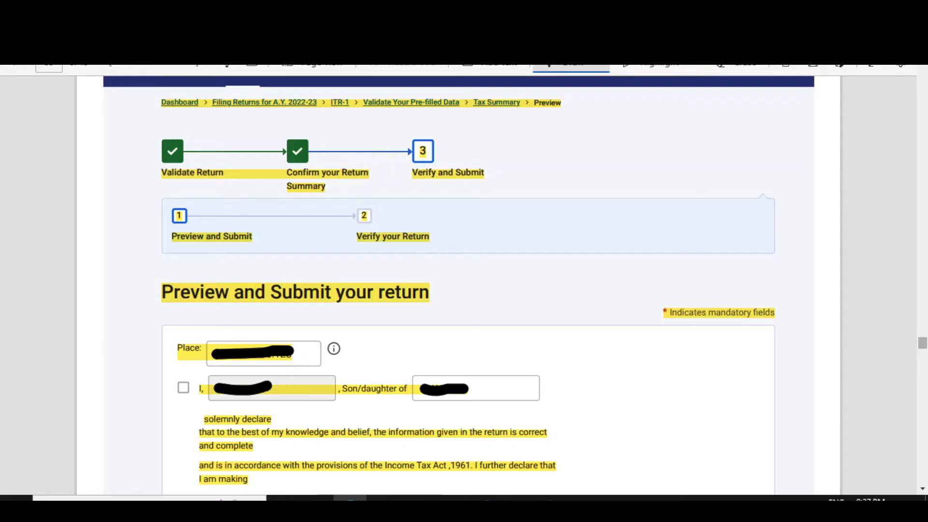
mouse_move(325, 280)
left_mouse_down()
mouse_move(271, 279)
mouse_move(269, 317)
mouse_move(376, 318)
mouse_move(461, 280)
mouse_move(299, 278)
left_mouse_up()
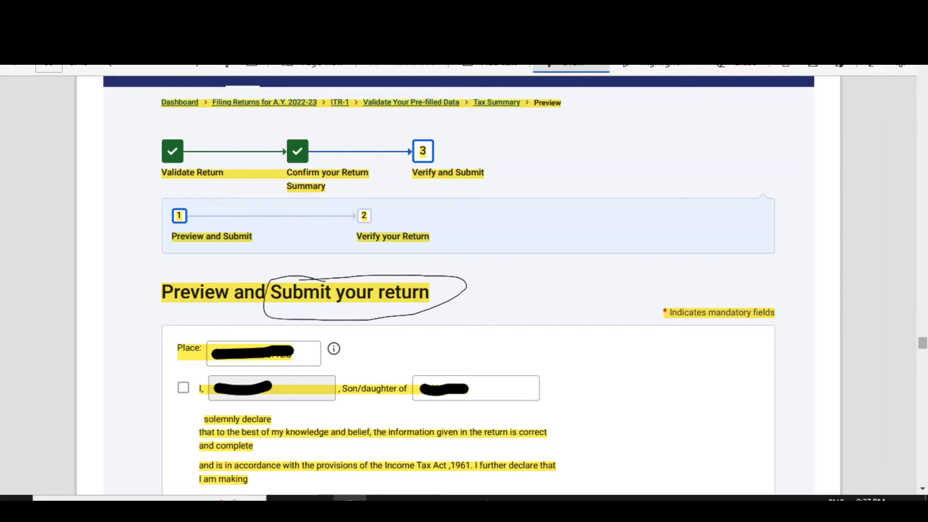
mouse_move(126, 290)
left_mouse_down()
mouse_move(141, 297)
mouse_move(182, 258)
left_mouse_up()
mouse_move(574, 111)
left_mouse_down()
mouse_move(489, 125)
mouse_move(545, 119)
left_mouse_up()
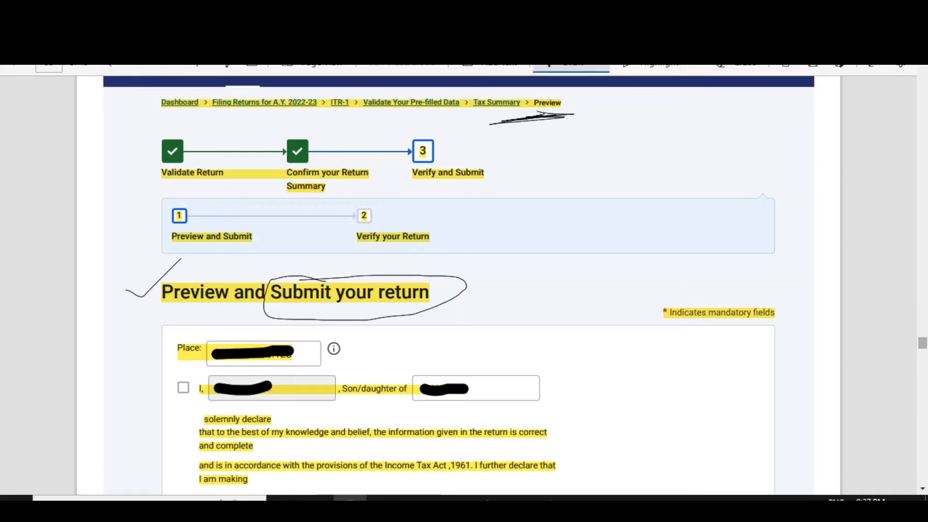
- Tick the declaration checkbox and mark the Self capacity choice on the Preview and Submit your return page
scroll(464, 285, "down", 4)
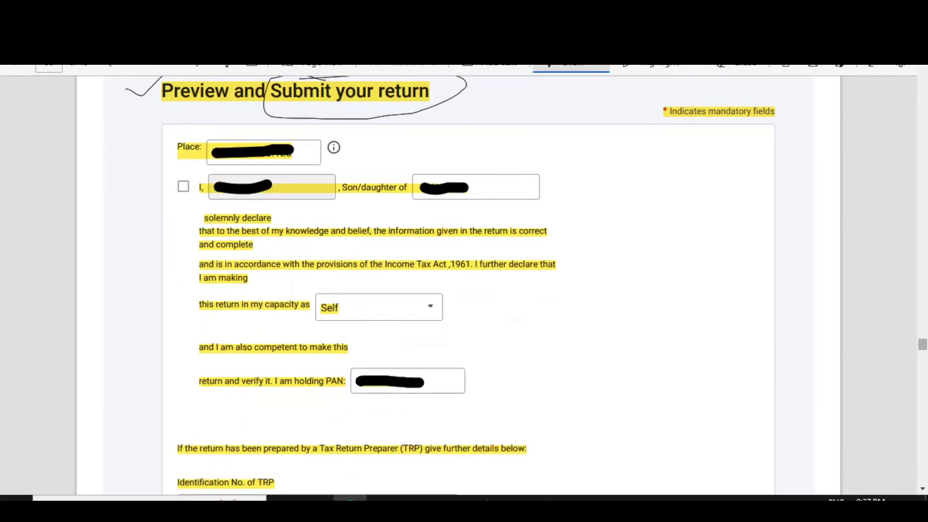
left_click_drag(160, 190, 183, 177)
scroll(464, 285, "down", 3)
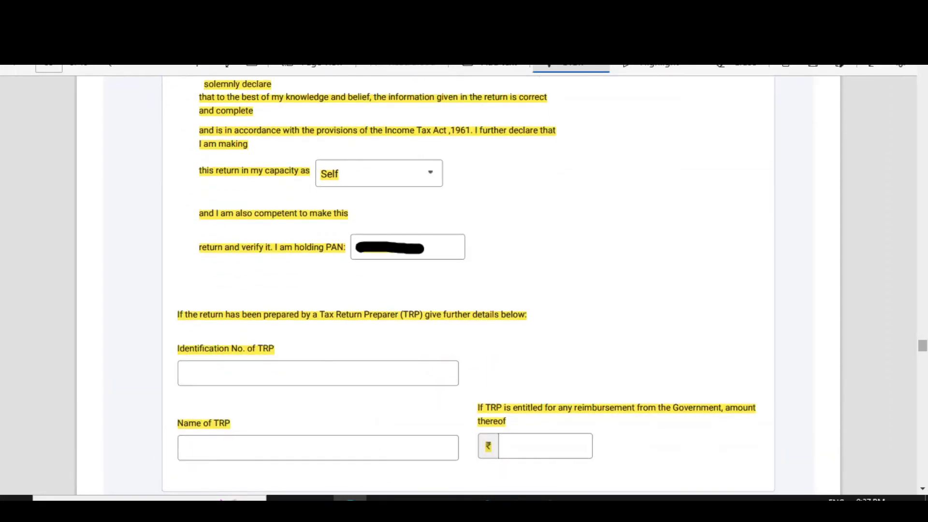
left_click_drag(376, 176, 401, 166)
- Examine the Tax Return Preparer fields and the Part A General Information section of the ITR-1 preview
scroll(464, 285, "down", 6)
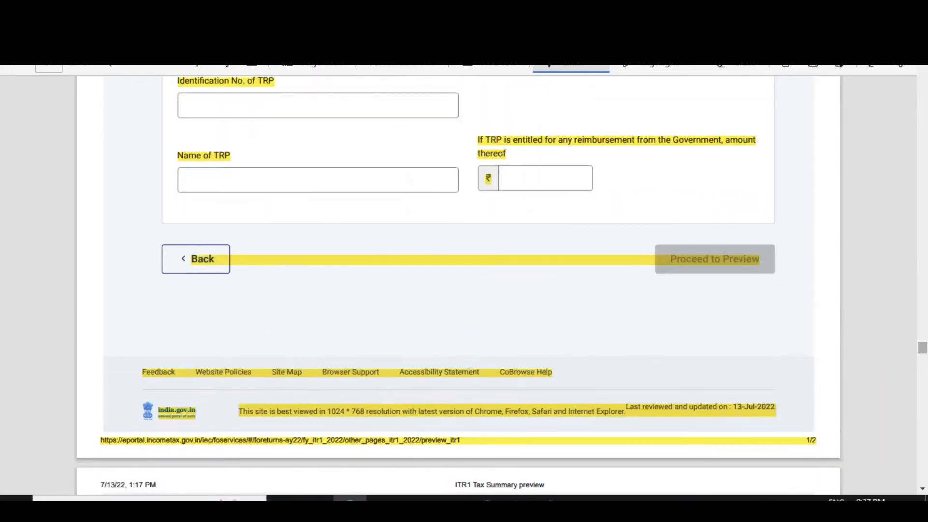
scroll(464, 286, "down", 10)
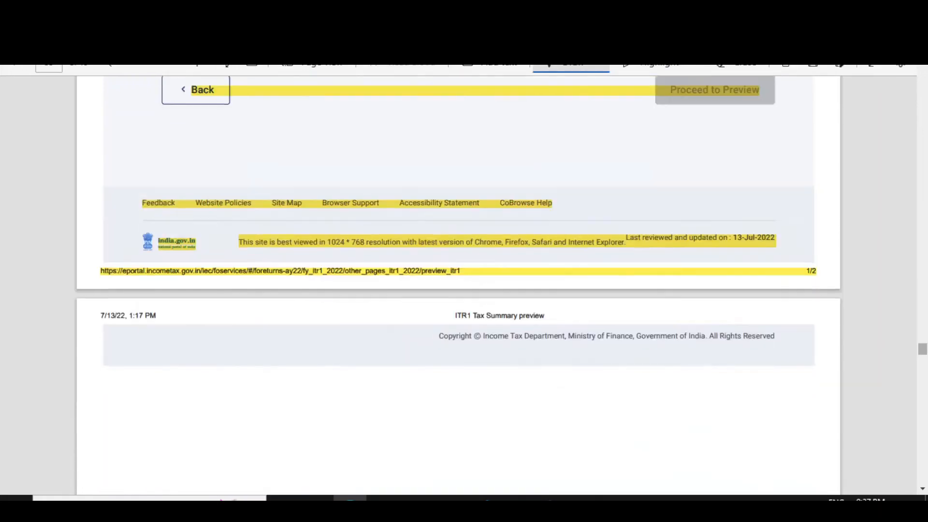
scroll(464, 285, "down", 10)
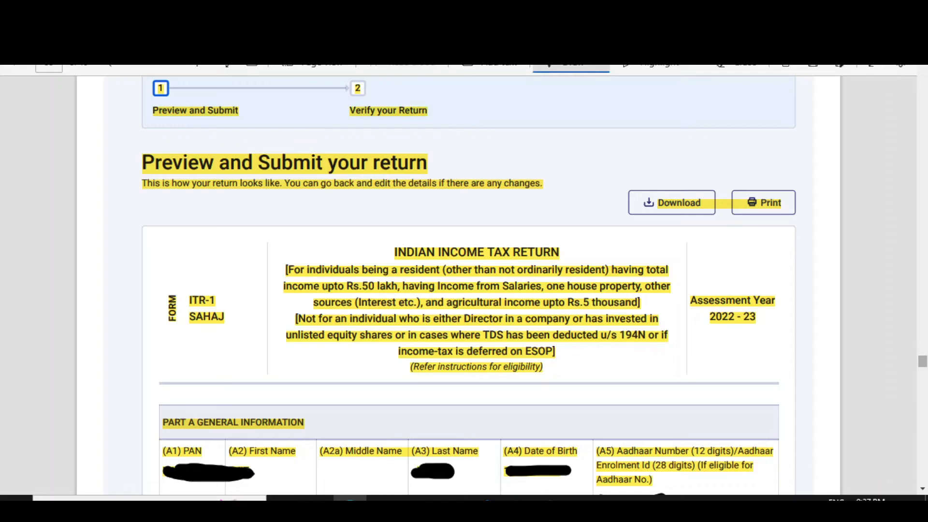
scroll(476, 285, "down", 10)
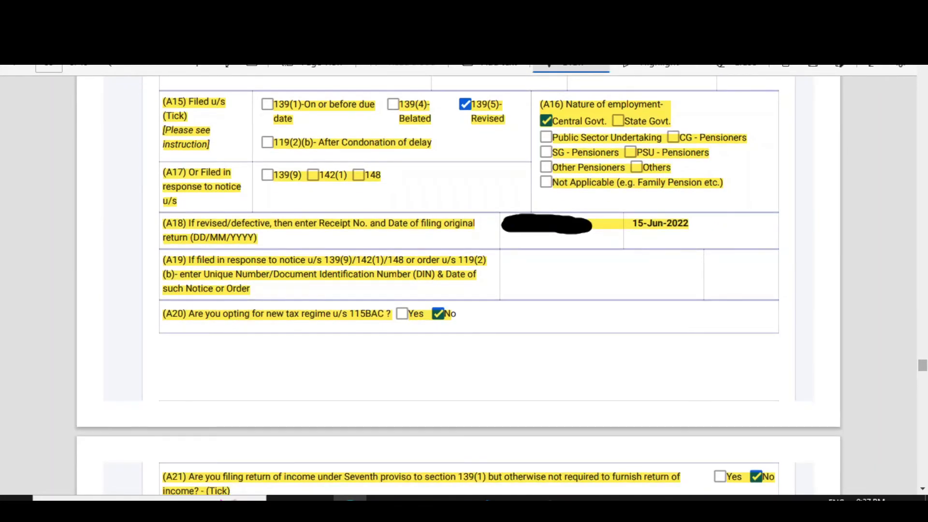
- In Part B Gross Total Income, tick the amounts for Gross Salary, Deductions u/s 16 and income chargeable under Salaries
scroll(476, 285, "down", 12)
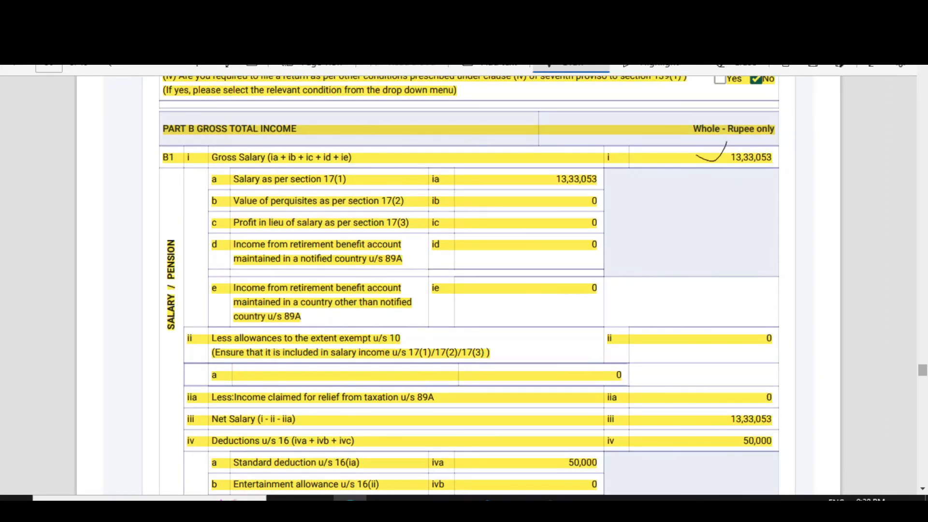
scroll(713, 150, "down", 4)
left_click_drag(697, 242, 718, 232)
scroll(715, 237, "down", 4)
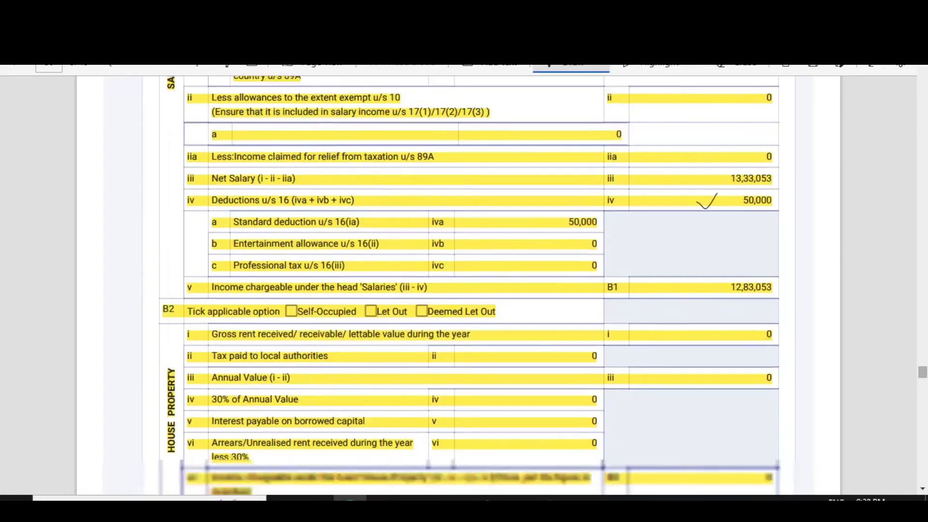
left_click_drag(688, 128, 706, 124)
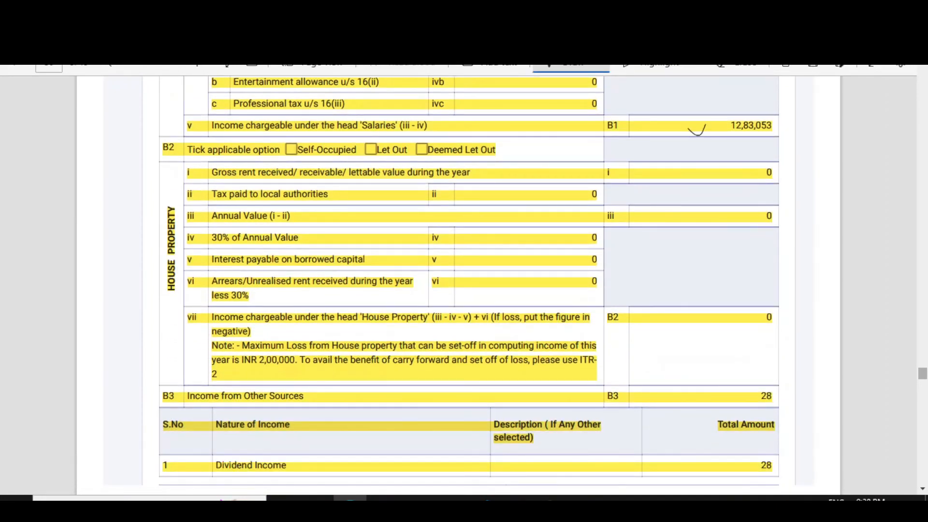
scroll(458, 286, "down", 3)
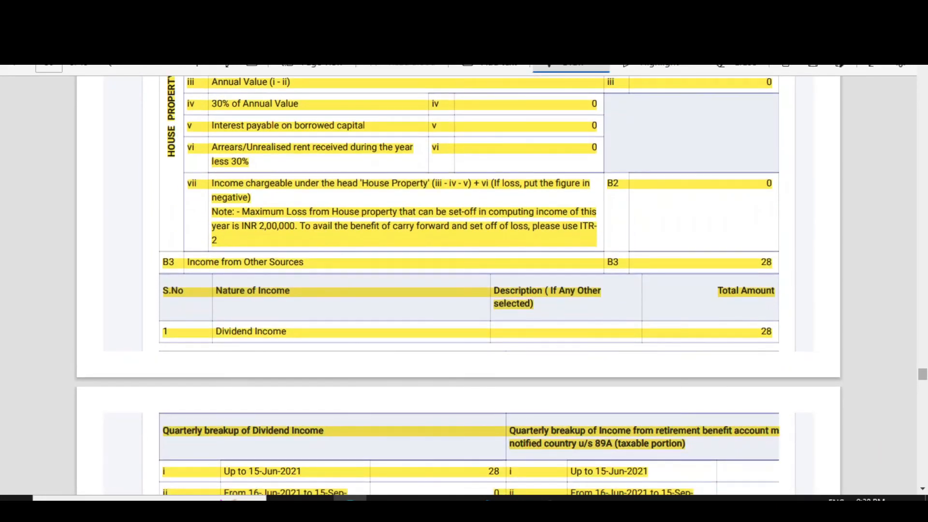
- In Part C Deductions, tick the amounts for 80C, 80CCD(1), 80CCD(1B) and 80D, and mark the 80D row label
scroll(458, 285, "down", 10)
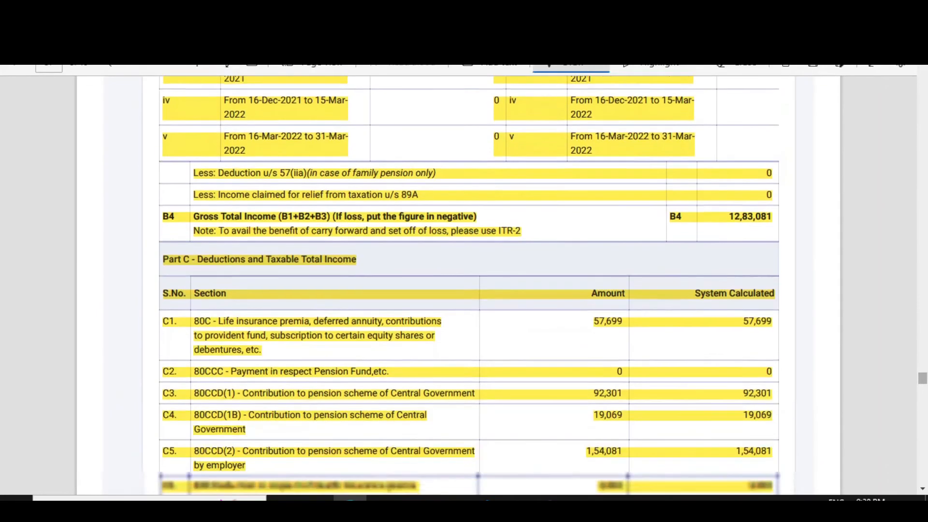
scroll(458, 285, "up", 1)
scroll(458, 285, "down", 5)
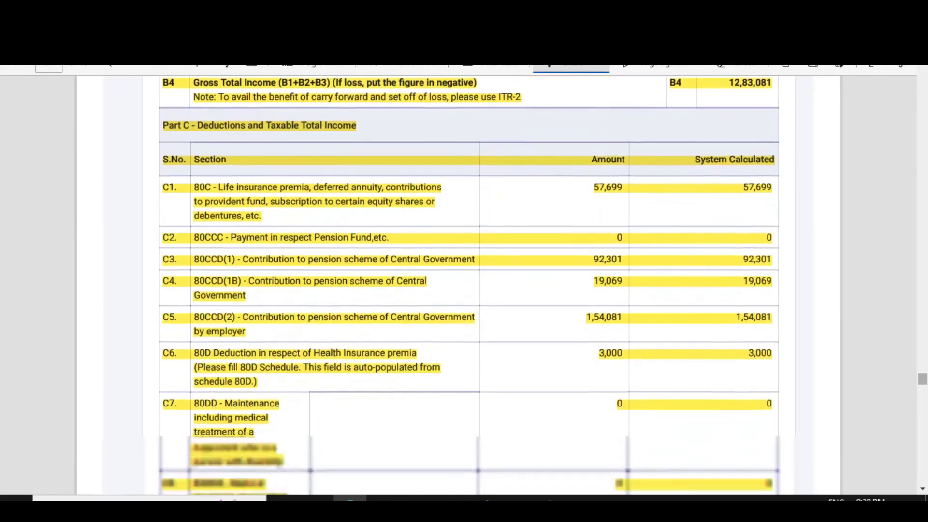
mouse_move(543, 121)
left_mouse_down()
mouse_move(551, 130)
mouse_move(576, 110)
left_mouse_up()
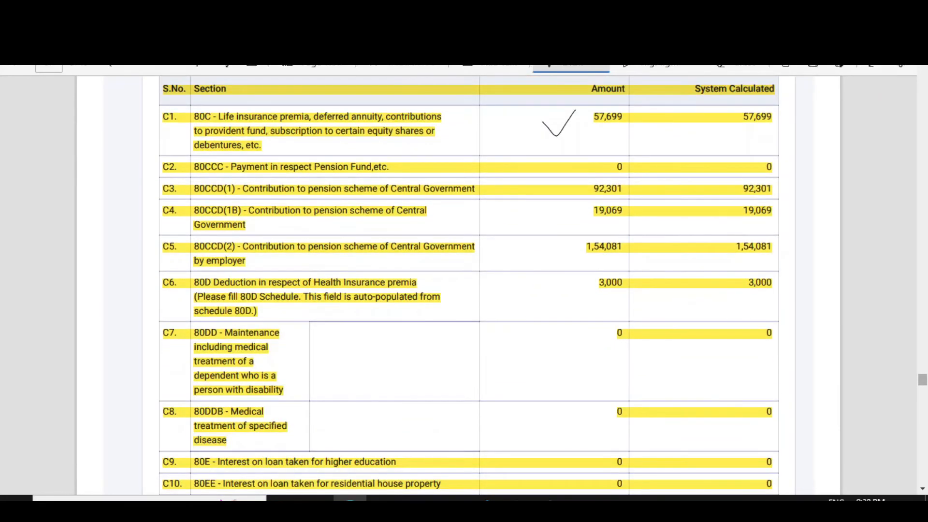
left_click_drag(519, 202, 558, 175)
mouse_move(547, 220)
left_mouse_down()
mouse_move(556, 227)
mouse_move(565, 213)
left_mouse_up()
scroll(469, 285, "down", 3)
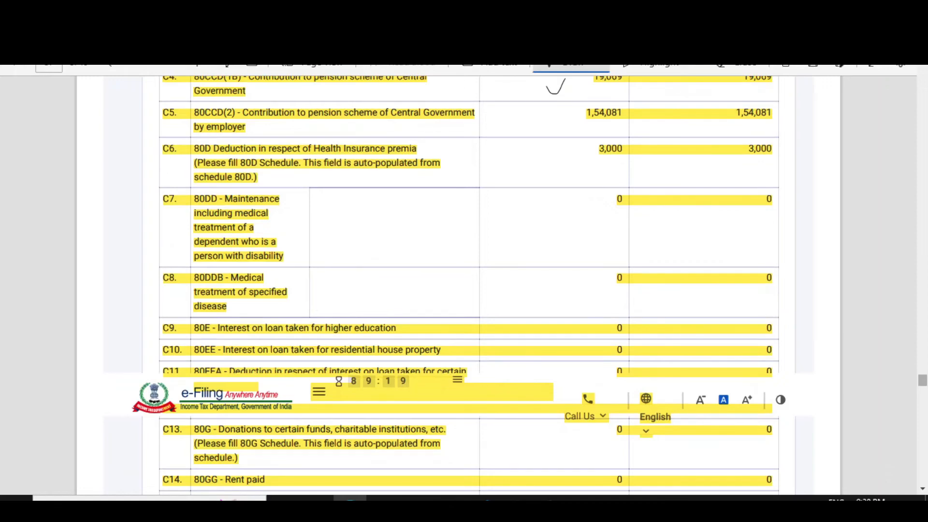
mouse_move(172, 163)
left_mouse_down()
mouse_move(184, 171)
mouse_move(253, 142)
left_mouse_up()
left_click_drag(572, 153, 602, 144)
- Mark the Total Deductions and Total Income amounts at the end of Part C
scroll(469, 285, "down", 13)
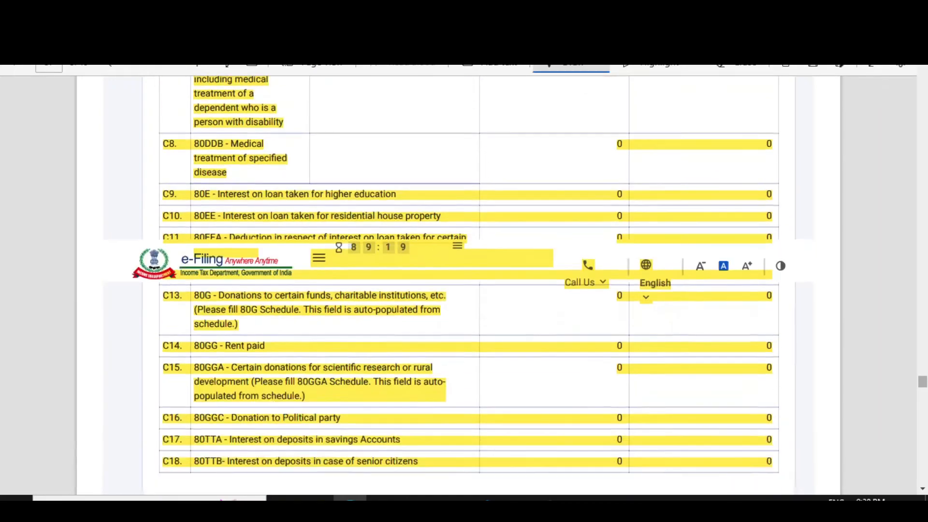
scroll(469, 285, "down", 1)
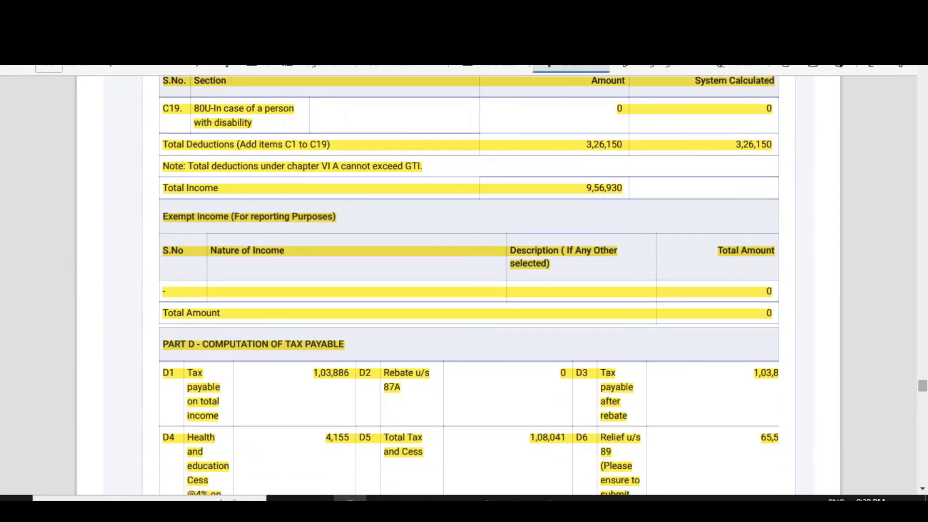
mouse_move(549, 143)
left_mouse_down()
mouse_move(564, 153)
mouse_move(586, 127)
left_mouse_up()
mouse_move(525, 186)
left_mouse_down()
mouse_move(562, 191)
mouse_move(576, 180)
left_mouse_up()
- In Part E Other Information, circle the listed bank names and mark the Select Account for Refund Credit column
scroll(468, 286, "down", 10)
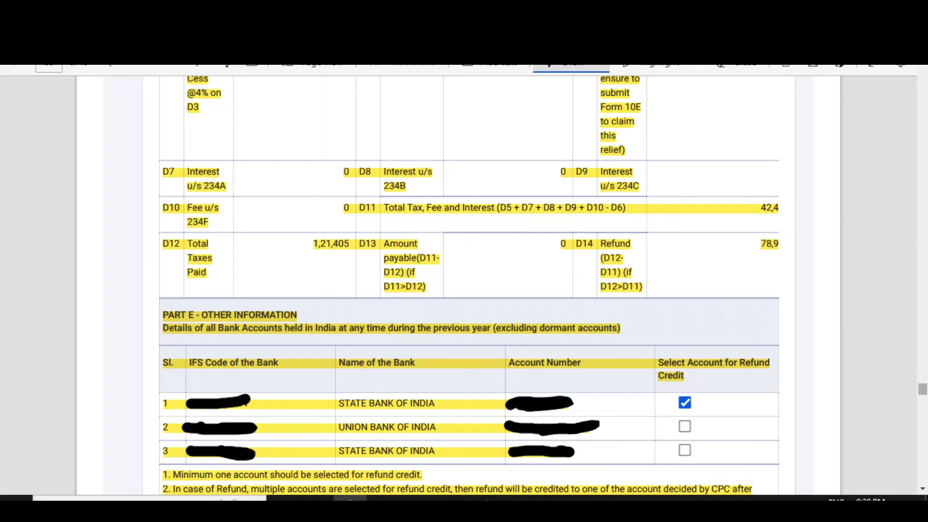
scroll(469, 285, "down", 5)
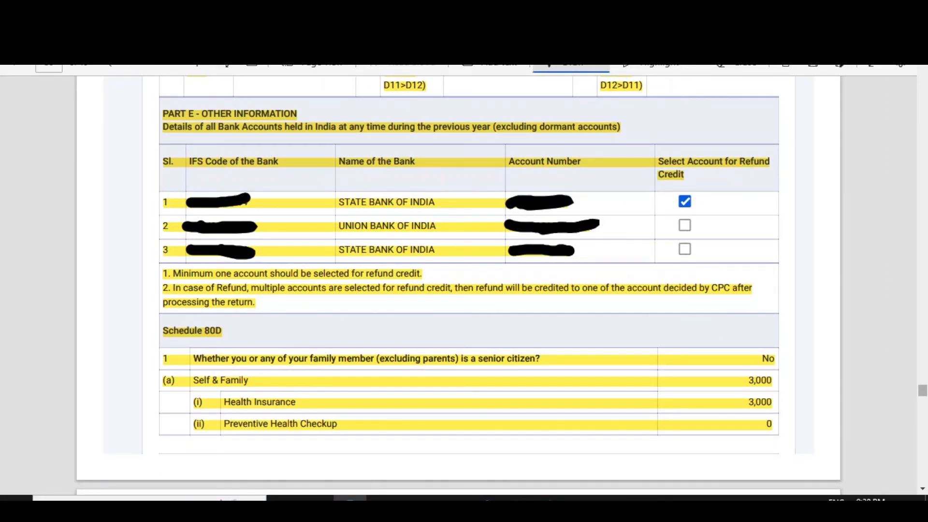
mouse_move(339, 180)
left_mouse_down()
mouse_move(327, 247)
mouse_move(357, 266)
mouse_move(443, 267)
mouse_move(449, 185)
mouse_move(352, 174)
mouse_move(337, 183)
left_mouse_up()
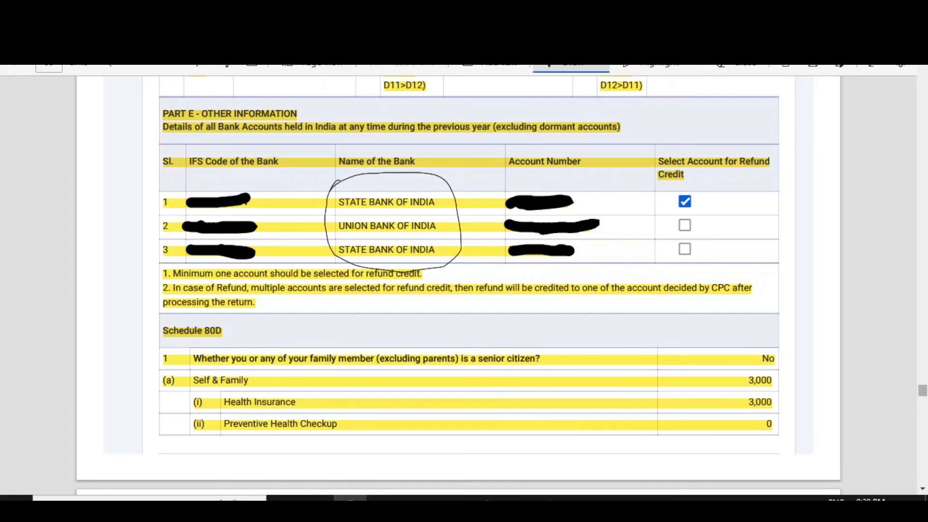
left_click_drag(697, 226, 705, 215)
- In the TDS on Salary Income table, tick the deductor's TAN and name and circle the income chargeable under salaries
scroll(459, 285, "down", 15)
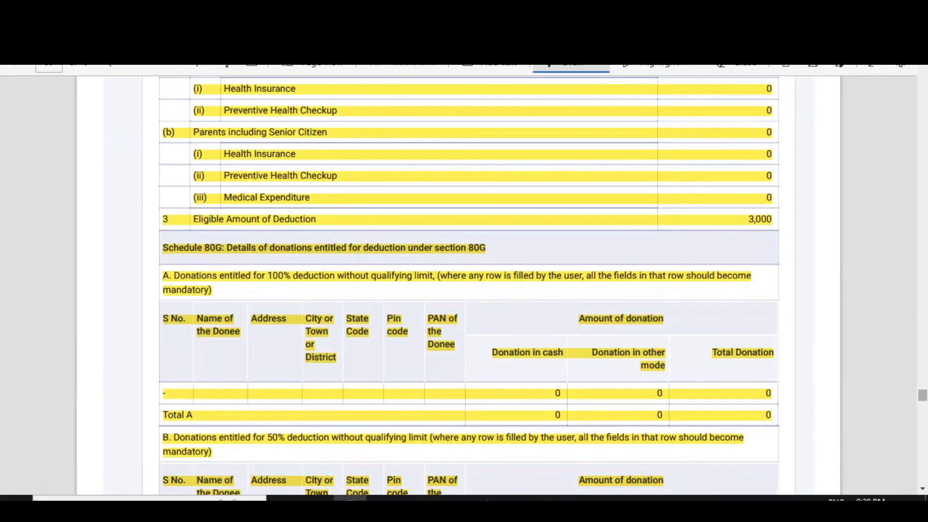
scroll(458, 285, "down", 15)
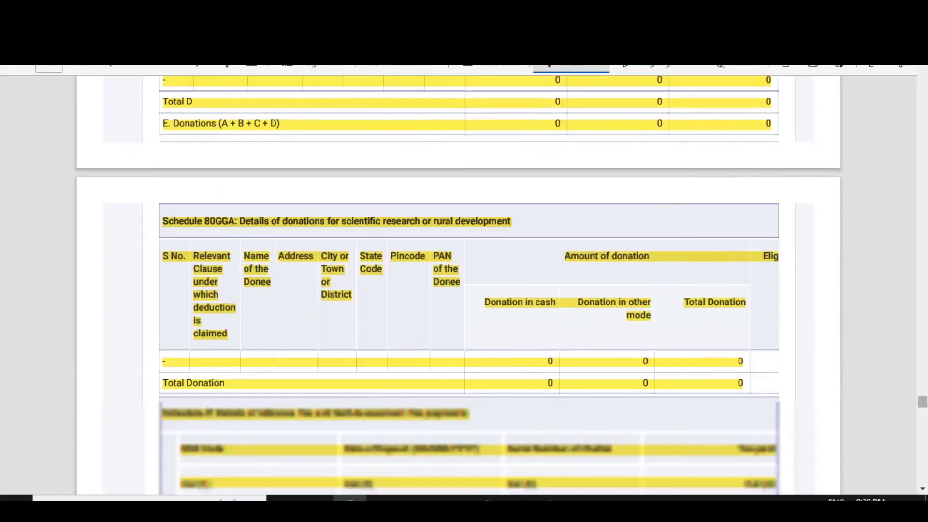
scroll(458, 285, "down", 10)
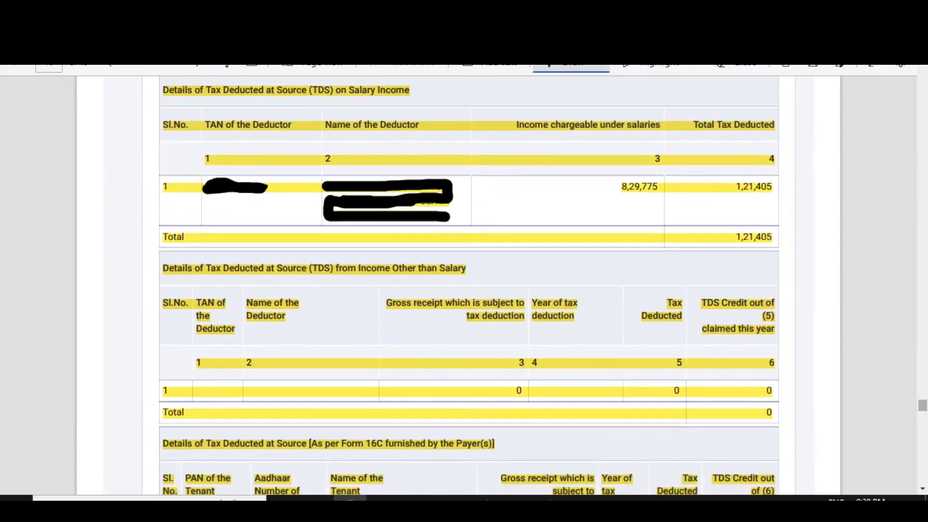
scroll(458, 285, "down", 6)
scroll(458, 285, "up", 6)
left_click_drag(210, 155, 274, 156)
mouse_move(382, 172)
left_mouse_down()
mouse_move(411, 165)
mouse_move(414, 153)
left_mouse_up()
mouse_move(653, 174)
left_mouse_down()
mouse_move(619, 164)
mouse_move(615, 209)
mouse_move(657, 201)
mouse_move(659, 181)
mouse_move(629, 172)
left_mouse_up()
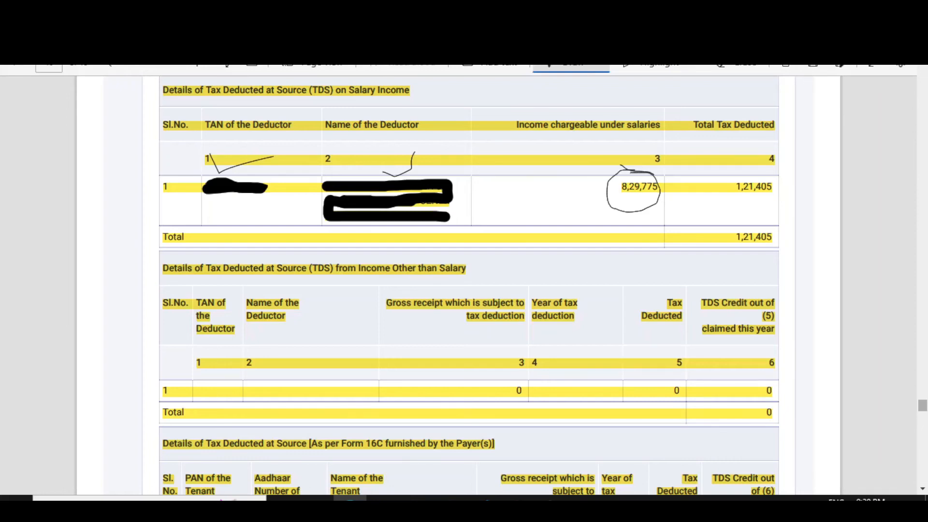
- Tick the Total Tax Deducted amount twice, circle the deductor's TAN and name together, and add a second circle around the salary income
left_click_drag(706, 196, 738, 168)
mouse_move(471, 175)
left_mouse_down()
mouse_move(344, 143)
mouse_move(162, 179)
mouse_move(409, 244)
mouse_move(473, 181)
mouse_move(467, 178)
left_mouse_up()
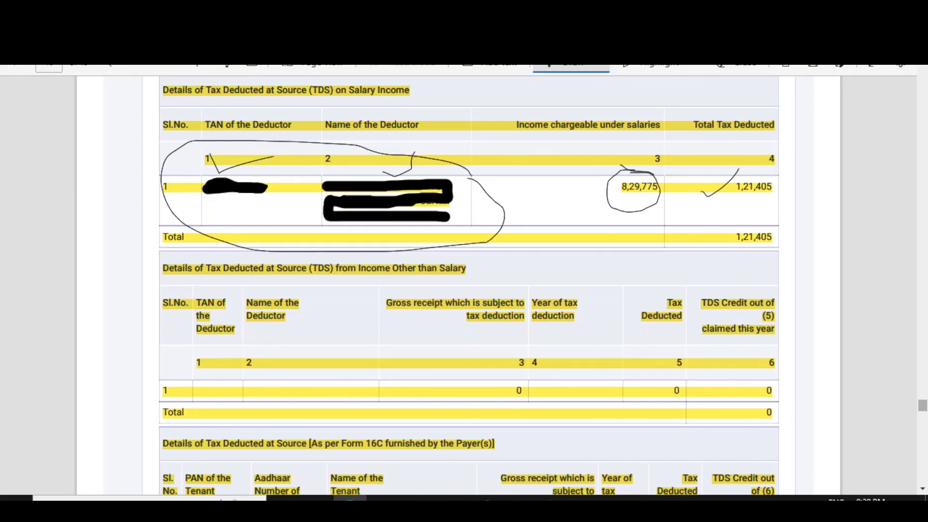
mouse_move(623, 170)
left_mouse_down()
mouse_move(601, 212)
mouse_move(671, 215)
mouse_move(657, 162)
mouse_move(610, 158)
left_mouse_up()
left_click_drag(726, 182, 737, 169)
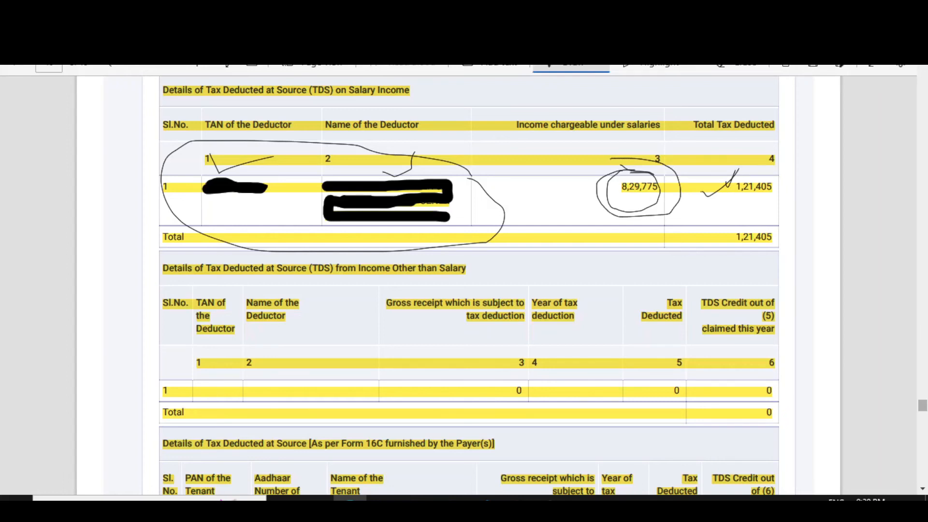
- In the Verification declaration, tick the parent's name, permanent account number, place and date, and underline the place
scroll(468, 285, "down", 6)
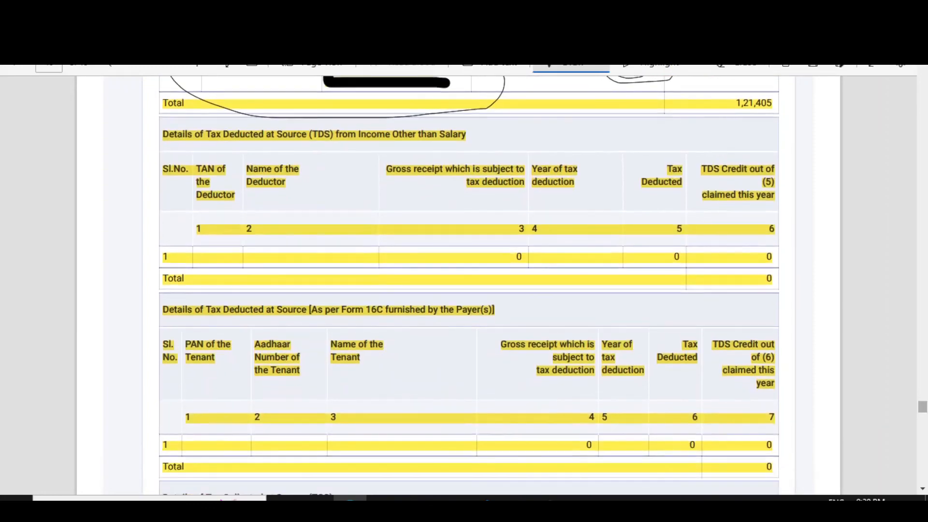
scroll(458, 285, "down", 11)
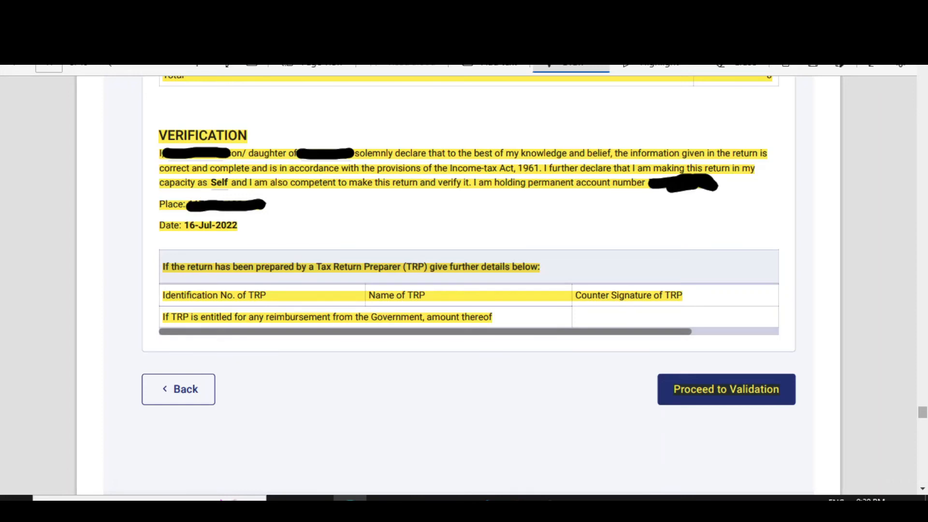
left_click_drag(309, 143, 331, 119)
left_click_drag(641, 196, 653, 188)
left_click_drag(275, 215, 298, 208)
left_click_drag(192, 214, 267, 217)
mouse_move(212, 240)
left_mouse_down()
mouse_move(225, 243)
mouse_move(255, 223)
left_mouse_up()
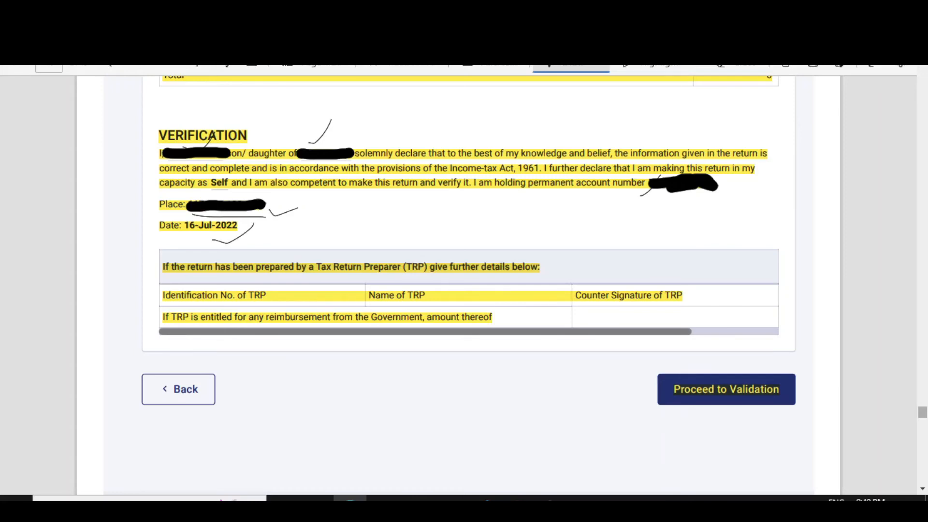
- Tick the Validation Successful message and the Proceed to Verification button on the ITR 1 validation page
scroll(464, 285, "down", 2)
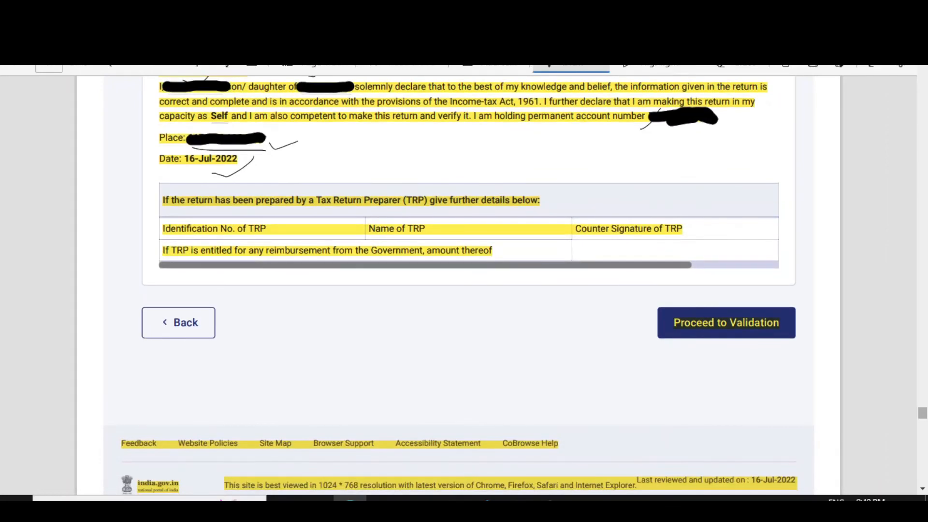
scroll(647, 244, "down", 10)
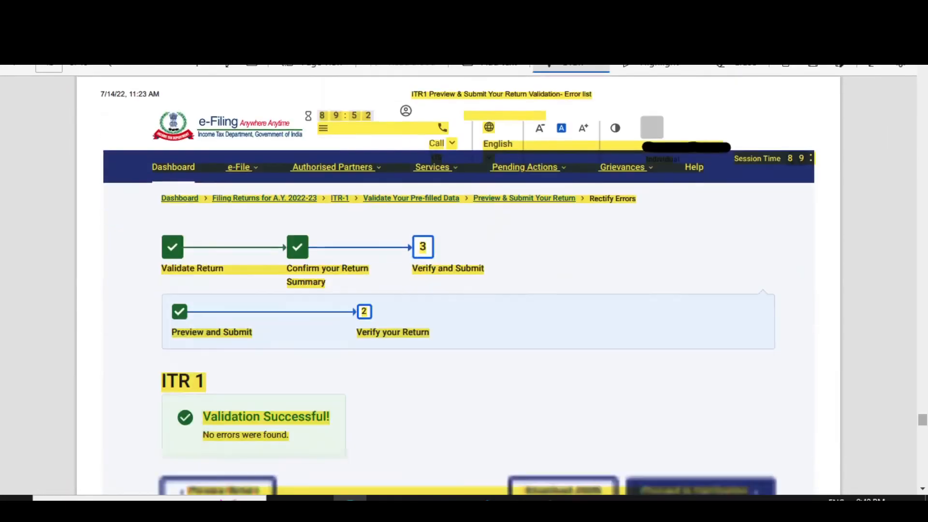
scroll(464, 285, "down", 4)
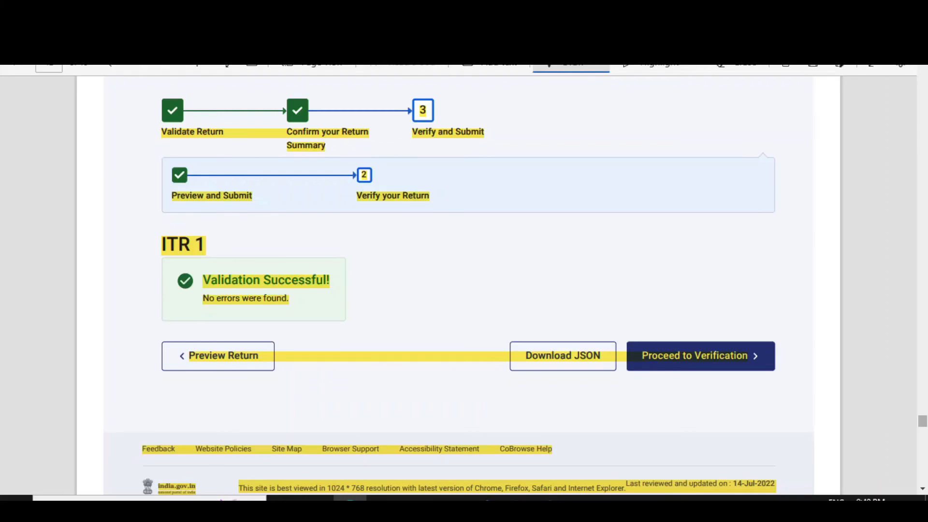
left_click_drag(155, 293, 269, 265)
left_click_drag(652, 339, 705, 320)
- On the Complete your Verification page, bracket the three verification methods, tick e-Verify Now and mark Continue
scroll(459, 285, "down", 3)
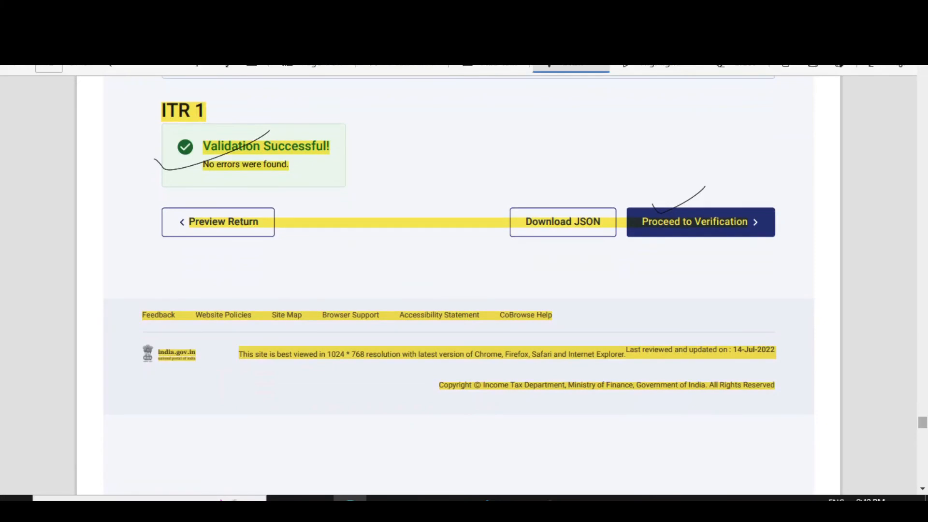
scroll(459, 285, "down", 18)
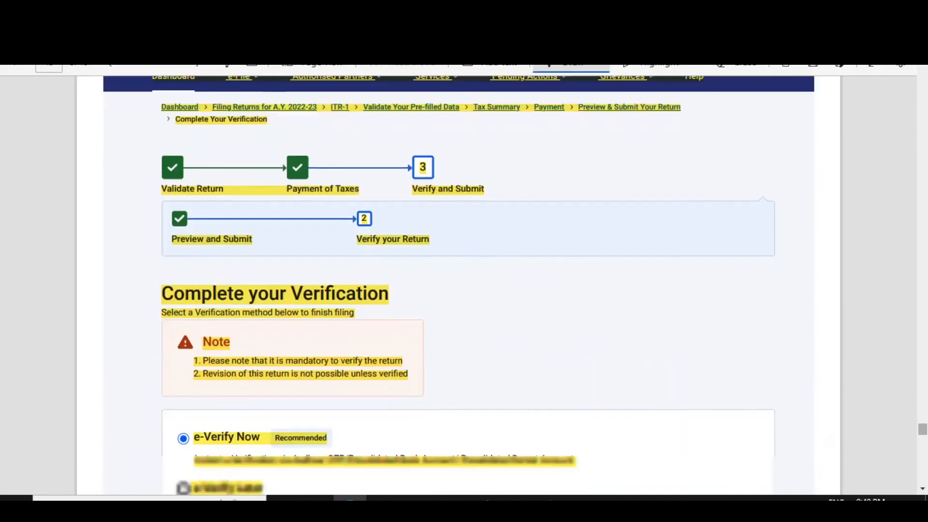
scroll(459, 285, "down", 1)
scroll(459, 286, "down", 5)
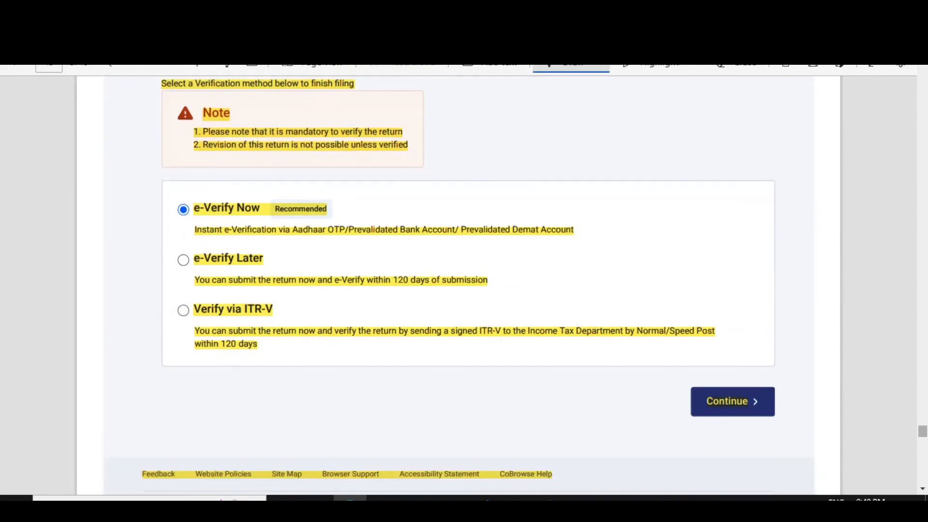
left_click_drag(184, 200, 151, 356)
mouse_move(159, 218)
left_mouse_down()
mouse_move(180, 228)
mouse_move(213, 170)
left_mouse_up()
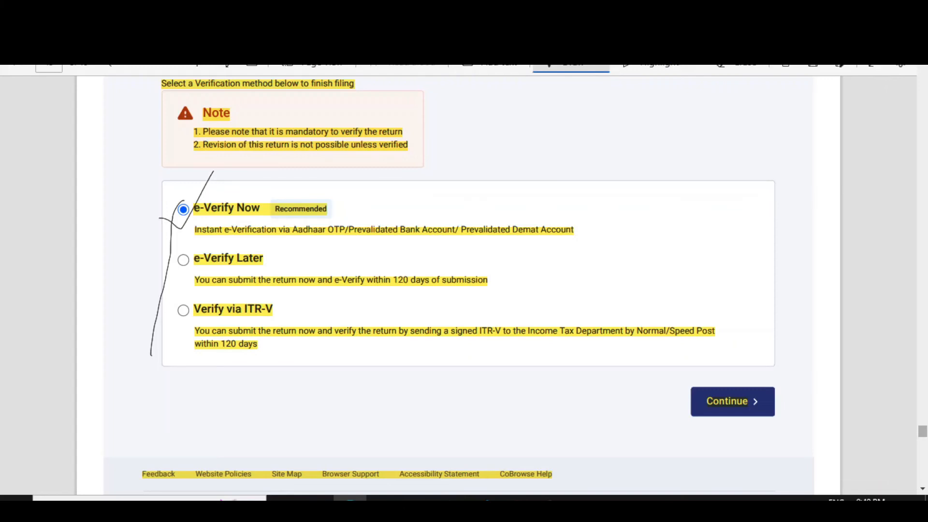
left_click_drag(705, 400, 728, 338)
- Tick the PAN, ITR and Assessment Year details on the e-Verify page
scroll(464, 285, "down", 15)
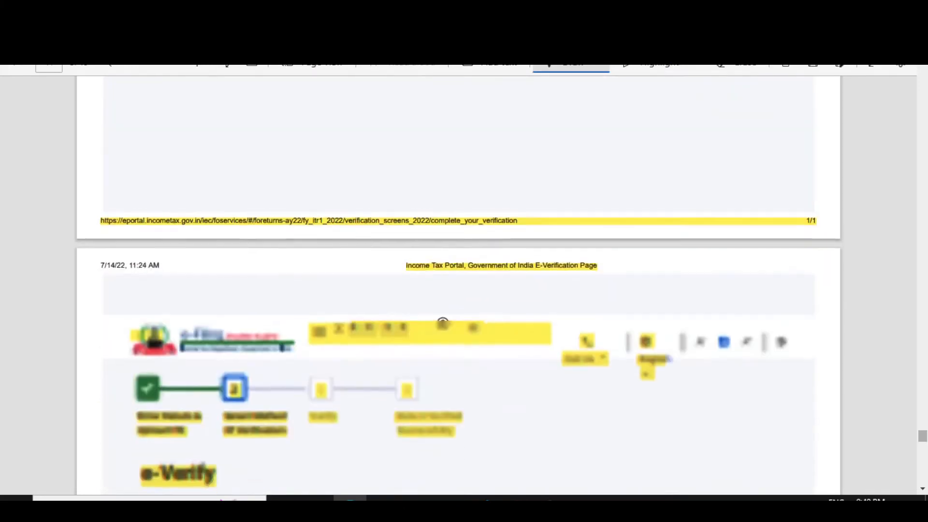
scroll(464, 285, "down", 3)
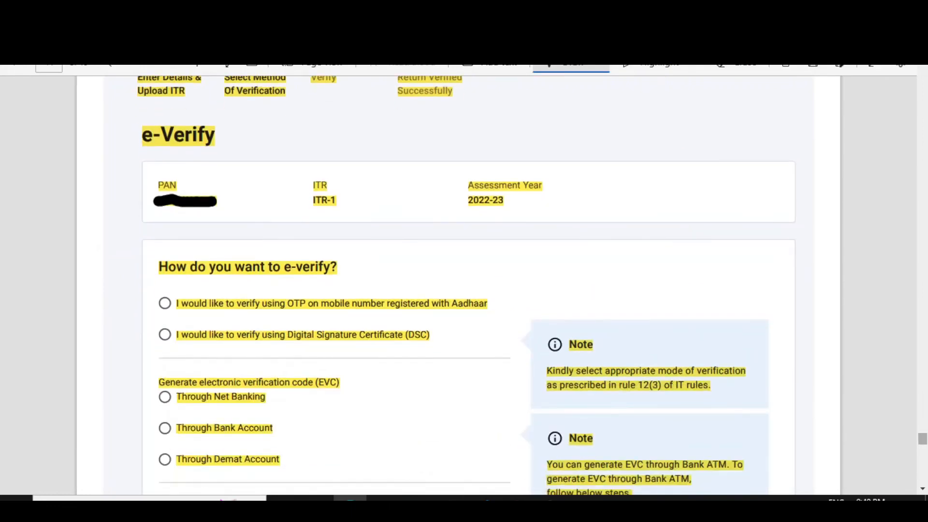
left_click_drag(135, 201, 170, 156)
left_click_drag(301, 188, 345, 158)
left_click_drag(446, 187, 495, 177)
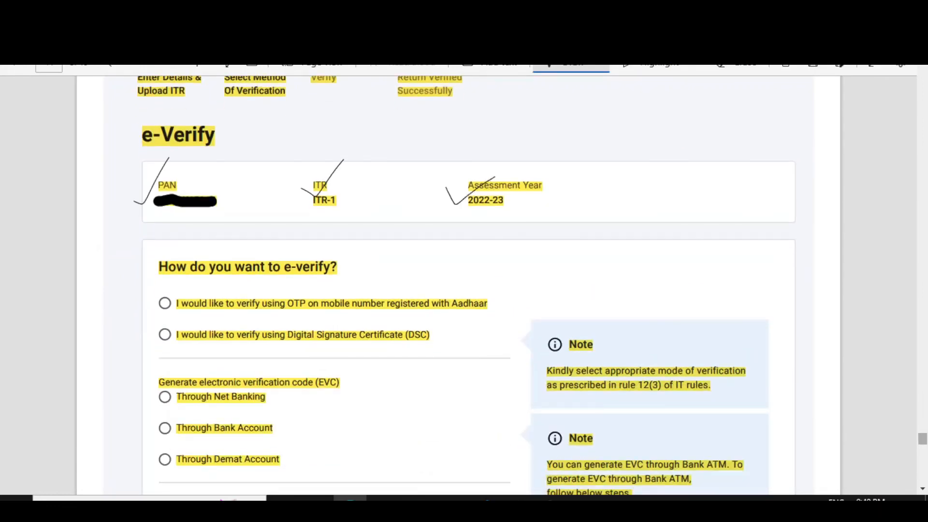
- Tick the option to verify using OTP on the Aadhaar-registered mobile number and circle Continue
scroll(459, 285, "down", 3)
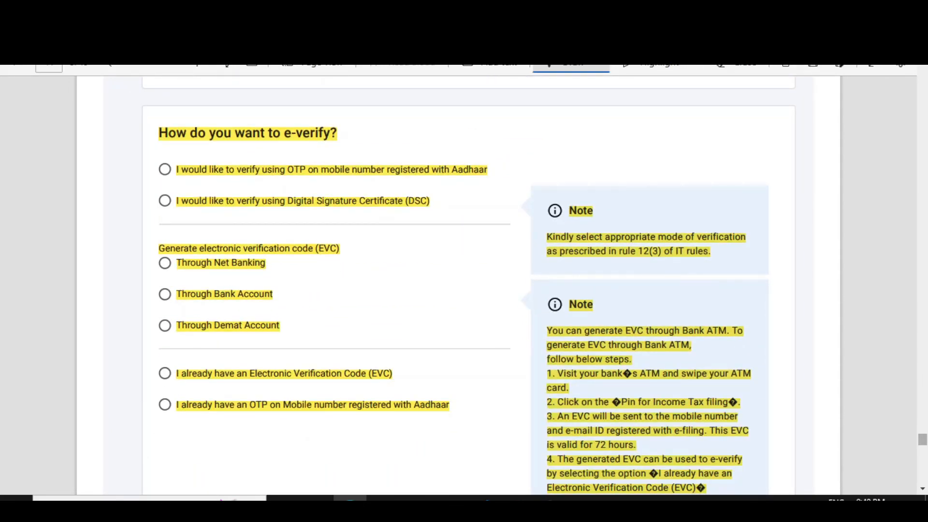
left_click_drag(146, 178, 201, 155)
scroll(459, 285, "down", 9)
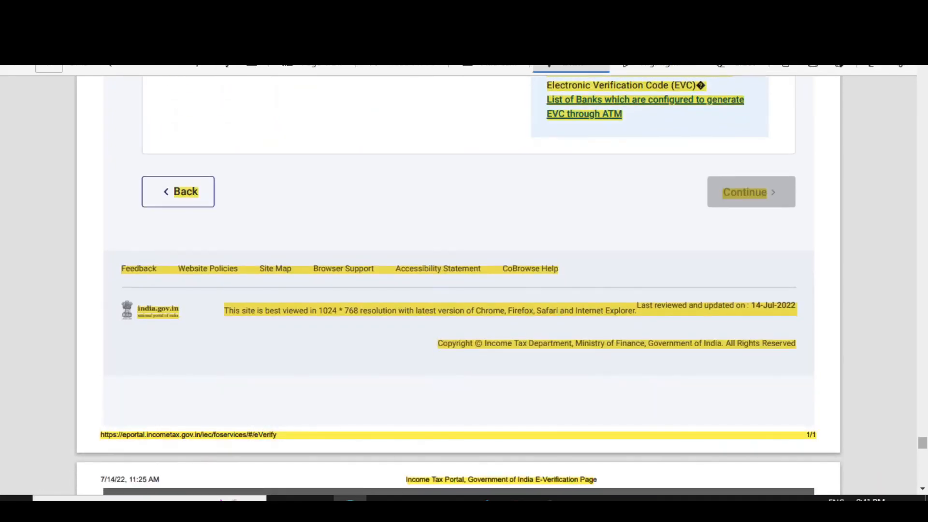
mouse_move(718, 180)
left_mouse_down()
mouse_move(754, 230)
mouse_move(634, 169)
left_mouse_up()
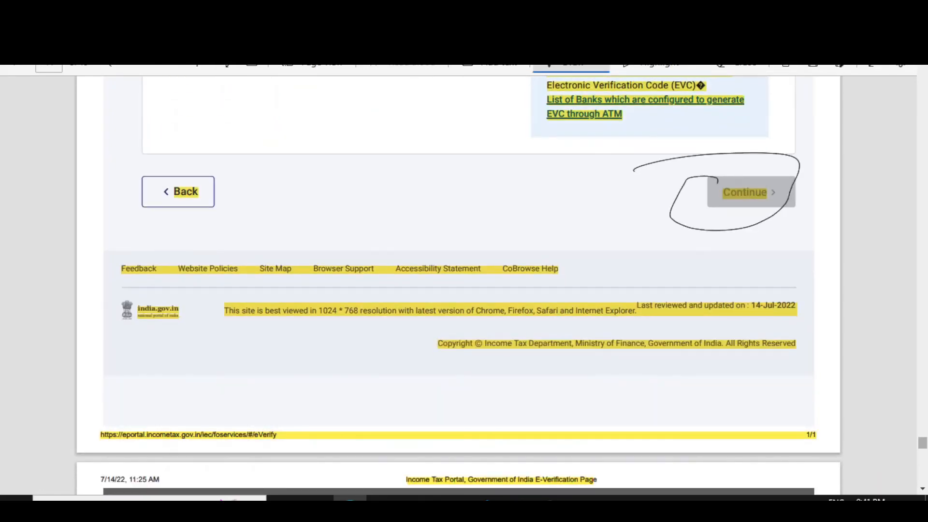
- In the Aadhaar OTP pop-up, tick the agreement to validate Aadhaar details twice and tick Generate Aadhaar OTP
scroll(459, 285, "down", 10)
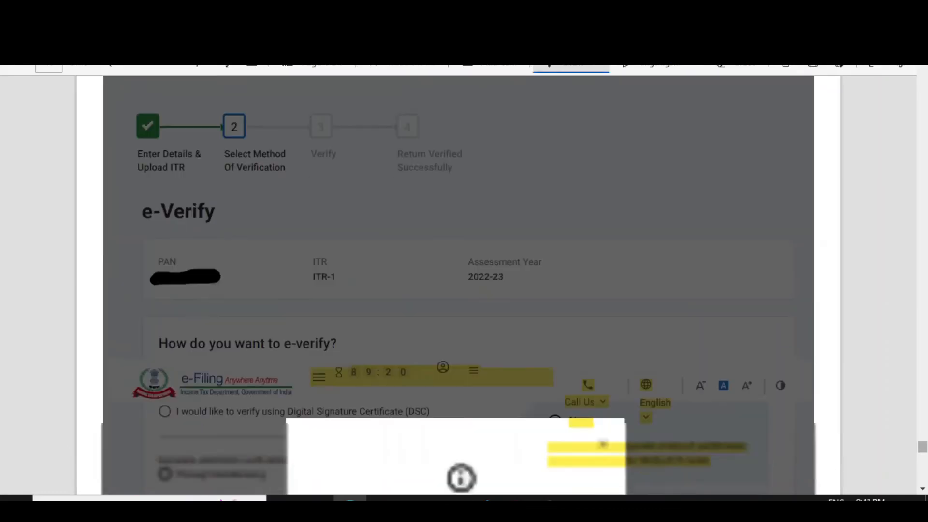
scroll(459, 285, "down", 4)
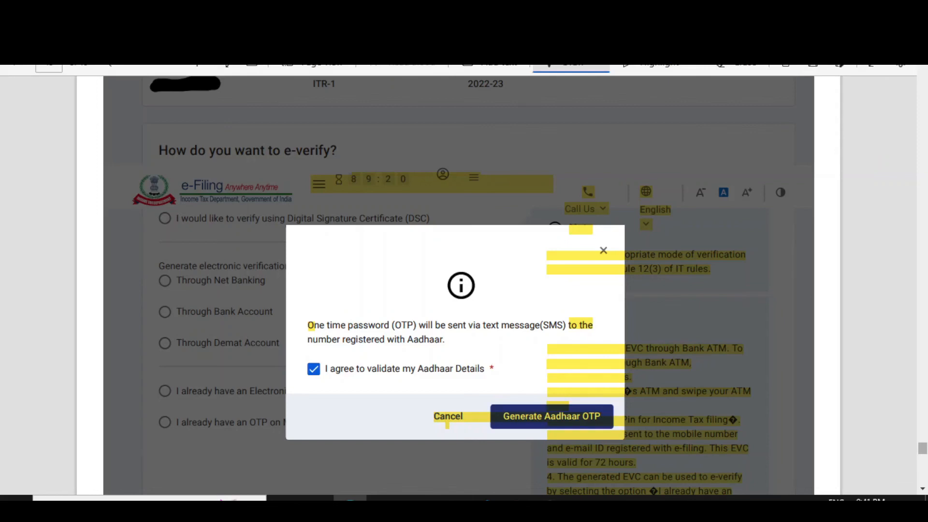
left_click_drag(298, 361, 338, 342)
left_click_drag(299, 380, 319, 352)
left_click_drag(482, 406, 519, 389)
- In the Verify OTP pop-up, circle the OTP entry area, draw a stroke by the OTP boxes and circle Validate
scroll(519, 389, "down", 15)
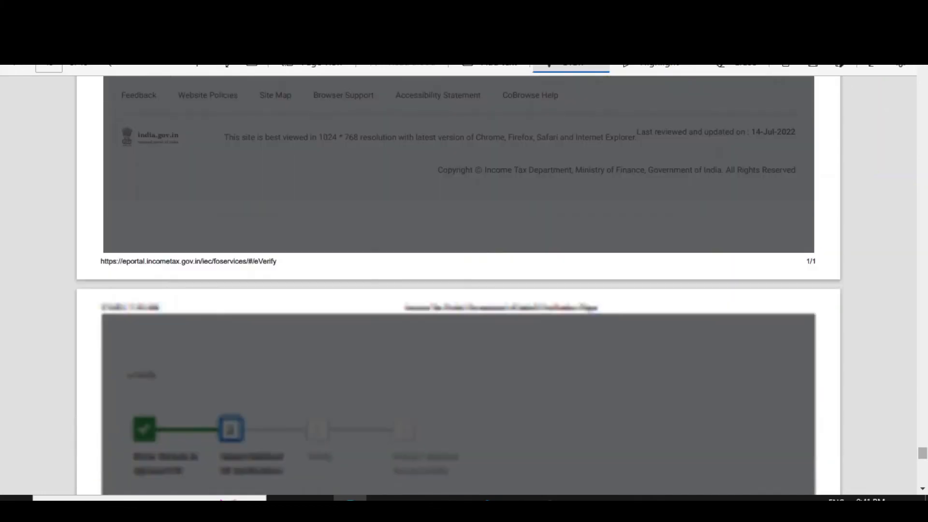
scroll(458, 287, "down", 6)
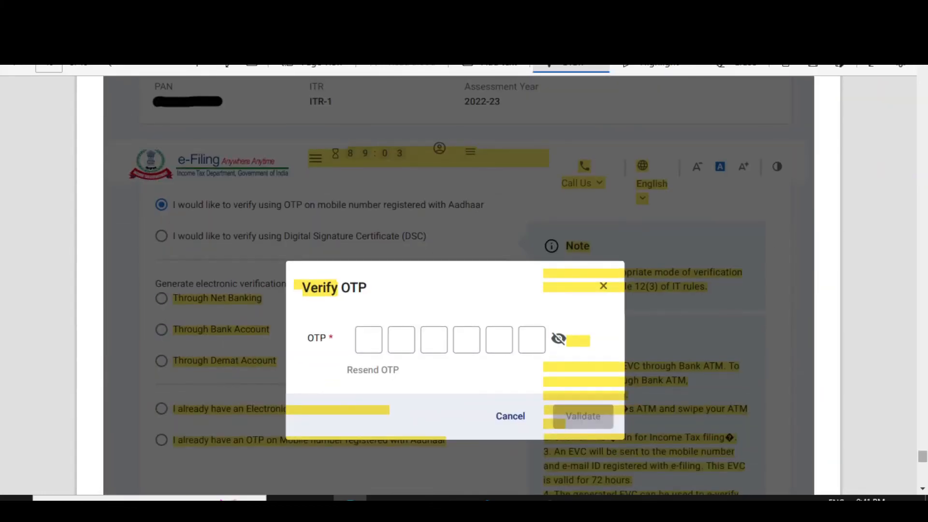
mouse_move(303, 314)
left_mouse_down()
mouse_move(313, 385)
mouse_move(528, 371)
mouse_move(597, 325)
mouse_move(432, 310)
mouse_move(287, 320)
left_mouse_up()
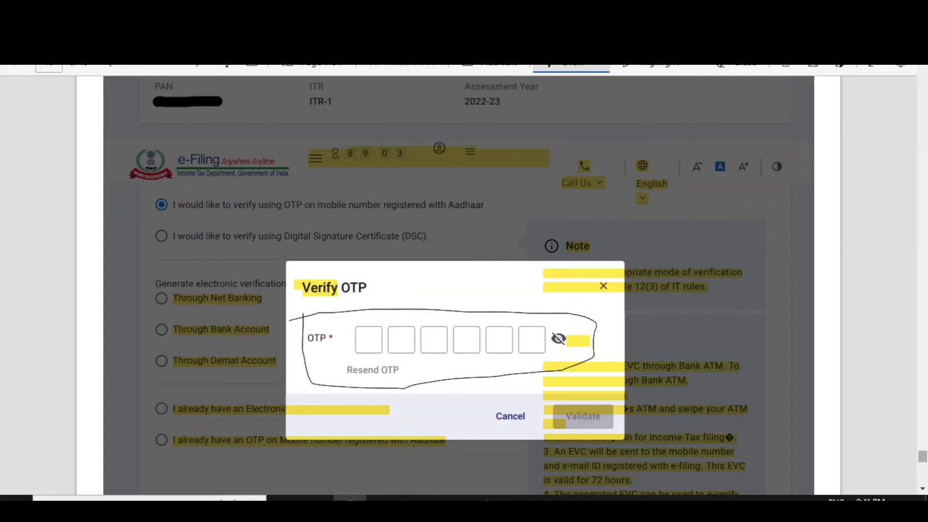
scroll(458, 285, "down", 3)
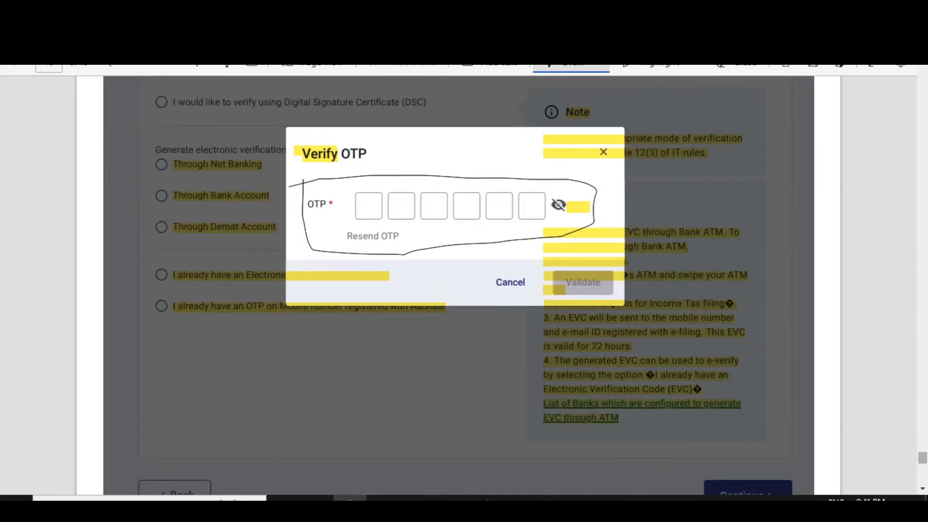
left_click_drag(362, 233, 425, 218)
mouse_move(592, 274)
left_mouse_down()
mouse_move(557, 275)
mouse_move(552, 294)
mouse_move(590, 301)
mouse_move(609, 273)
mouse_move(570, 270)
left_mouse_up()
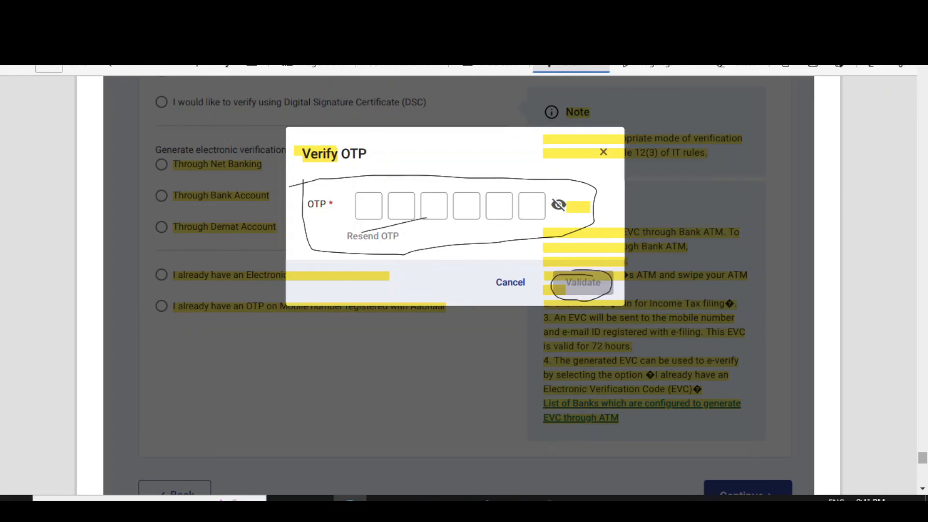
left_click_drag(566, 284, 578, 264)
- Dismiss the Chrome notification and tick Submit on the Confirm Submission of Return page
scroll(458, 285, "down", 15)
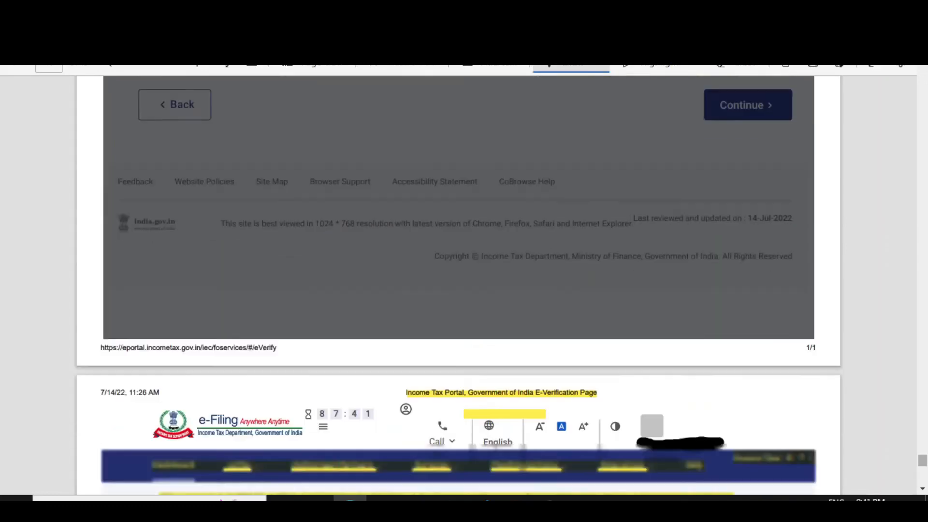
scroll(459, 285, "down", 2)
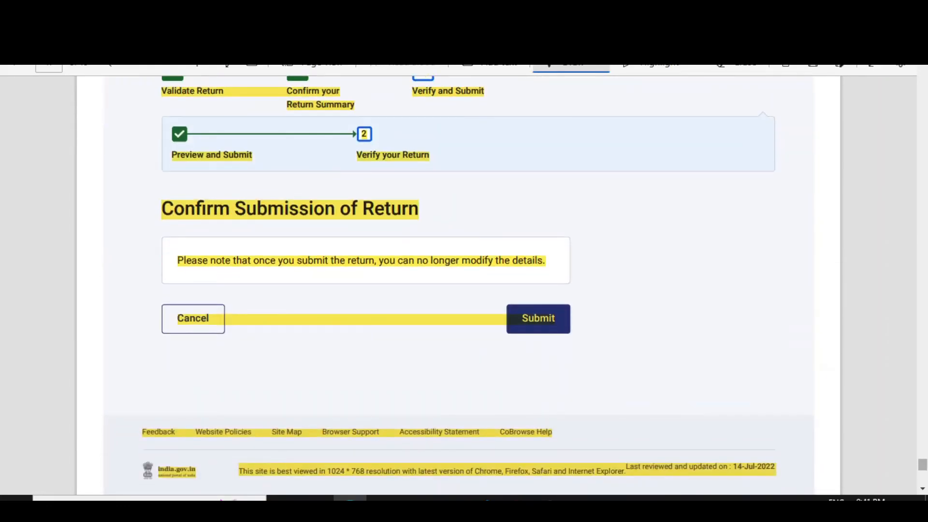
scroll(458, 285, "up", 3)
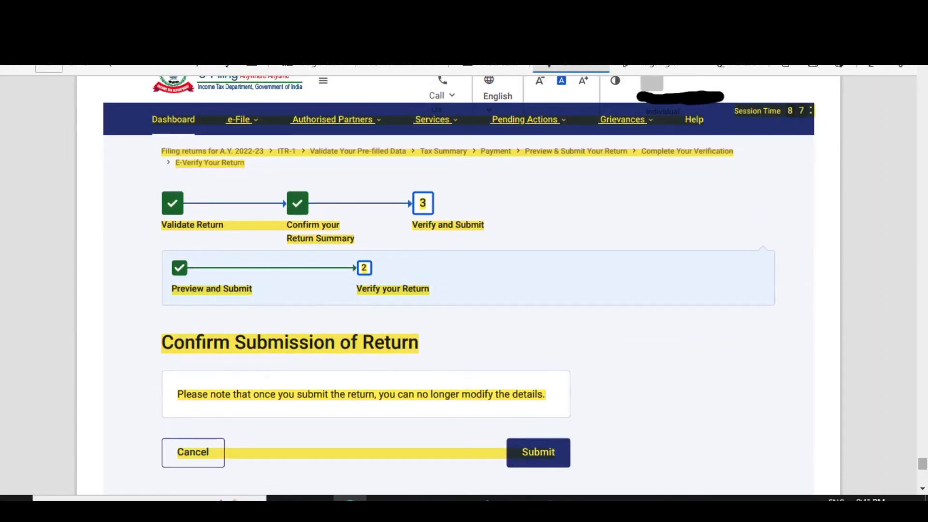
scroll(458, 285, "down", 3)
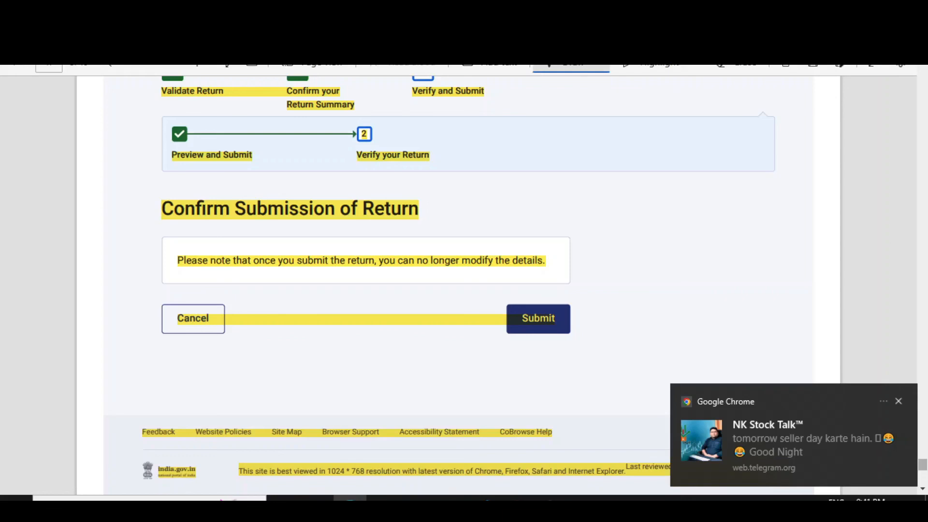
left_click(899, 401)
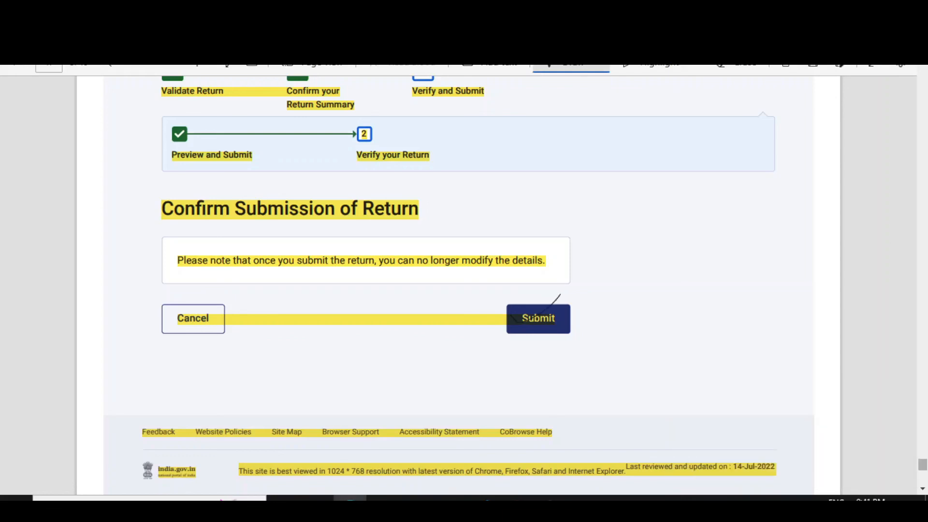
- Tick the words filed and verified in the success message on the Verified Your Return page
scroll(555, 294, "down", 7)
scroll(458, 285, "down", 8)
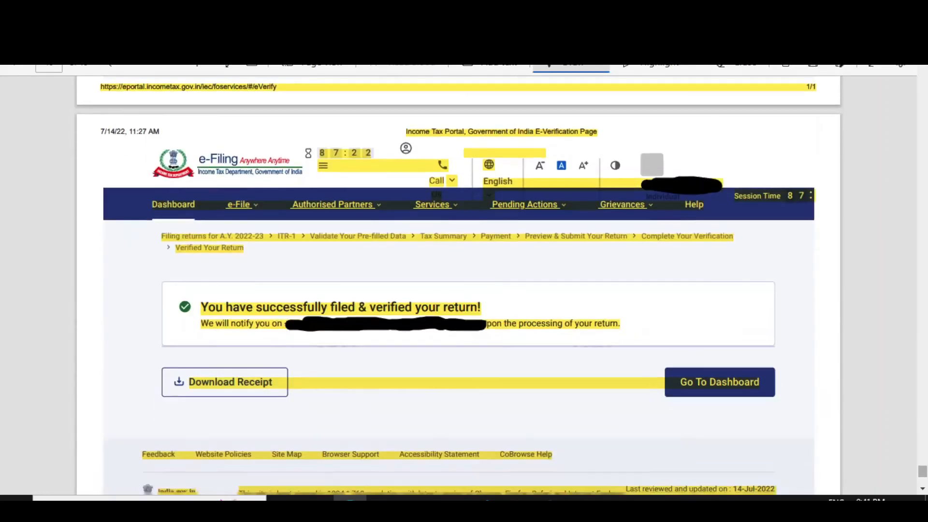
scroll(458, 285, "down", 2)
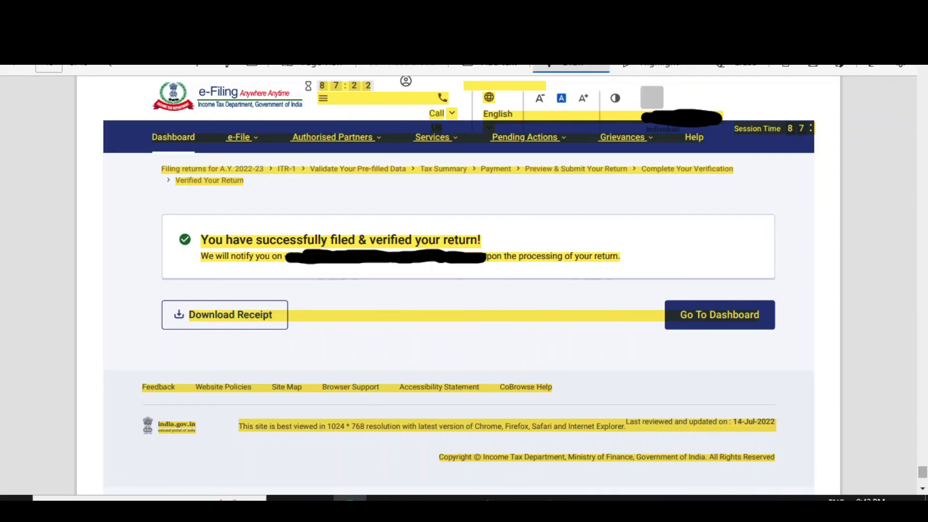
mouse_move(345, 238)
left_mouse_down()
mouse_move(362, 224)
mouse_move(405, 216)
left_mouse_up()
scroll(464, 285, "down", 3)
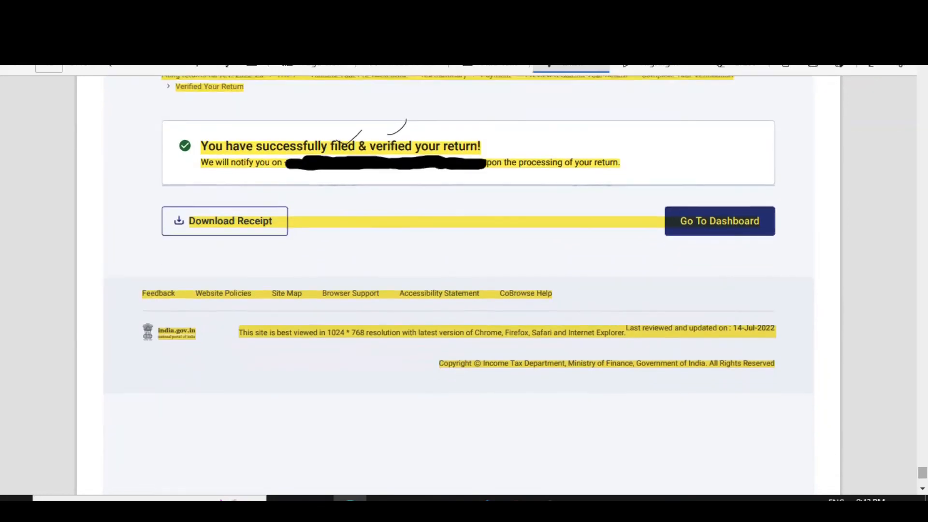